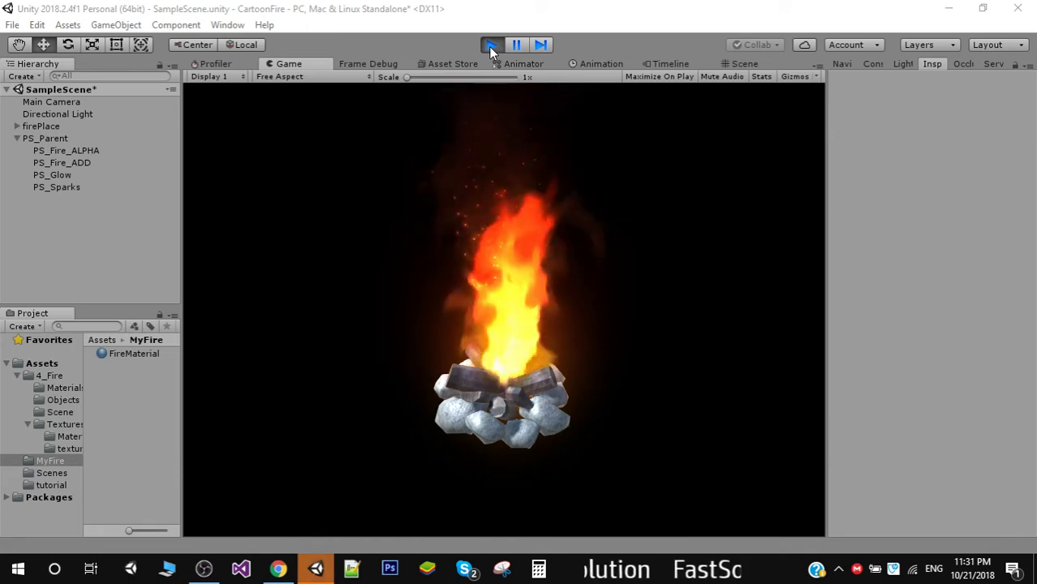
Stop play mode and deactivate the firePlace and PS_Parent objects in the scene.
left_click(491, 47)
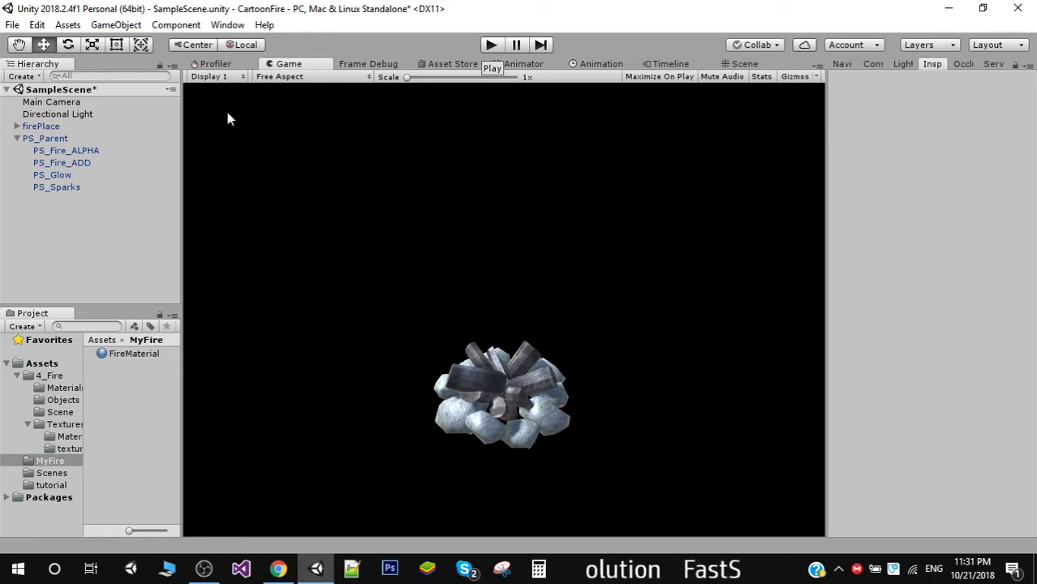
left_click(52, 142)
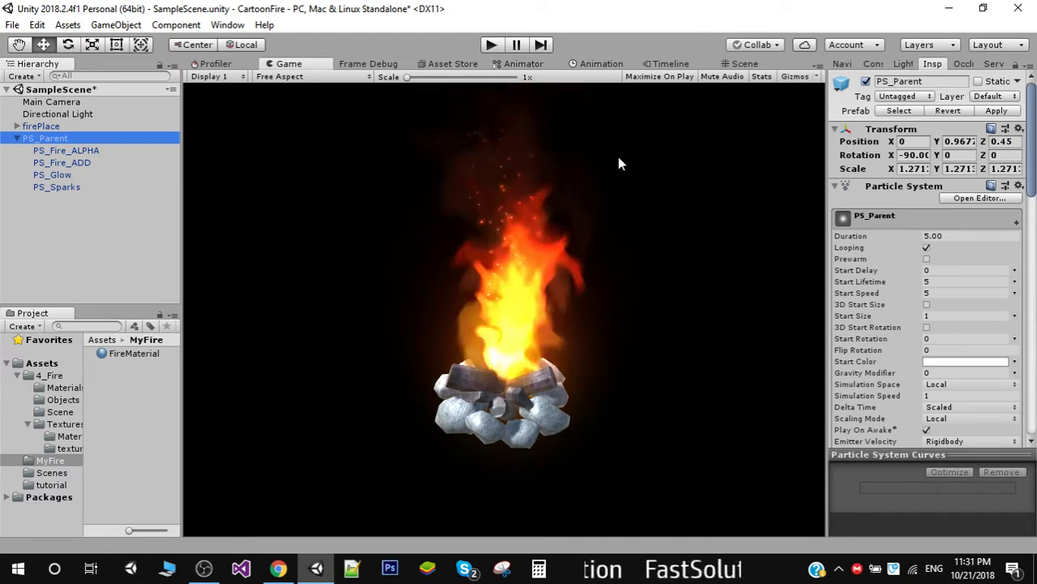
left_click(116, 235)
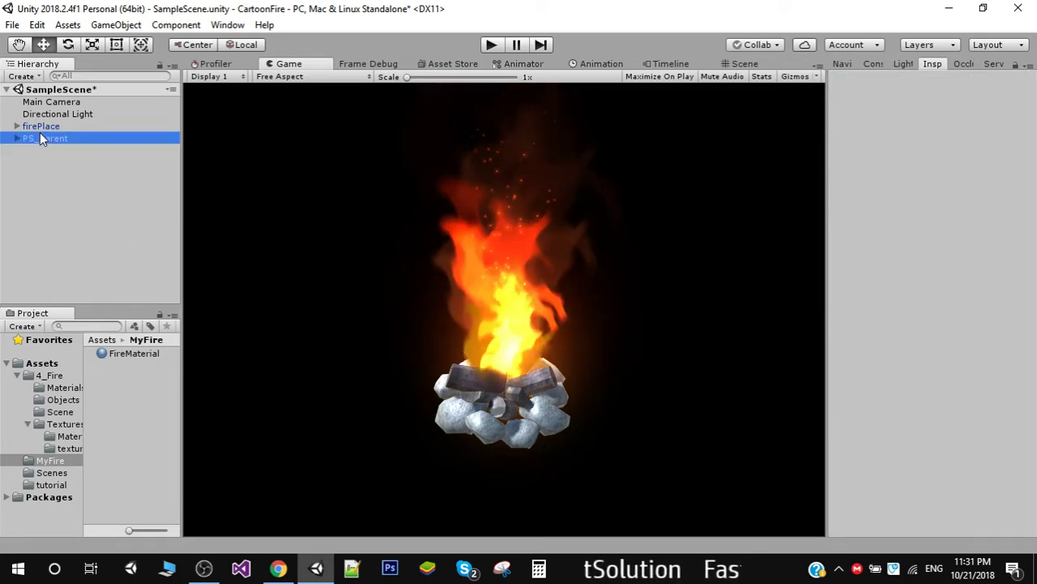
key("shift+Up")
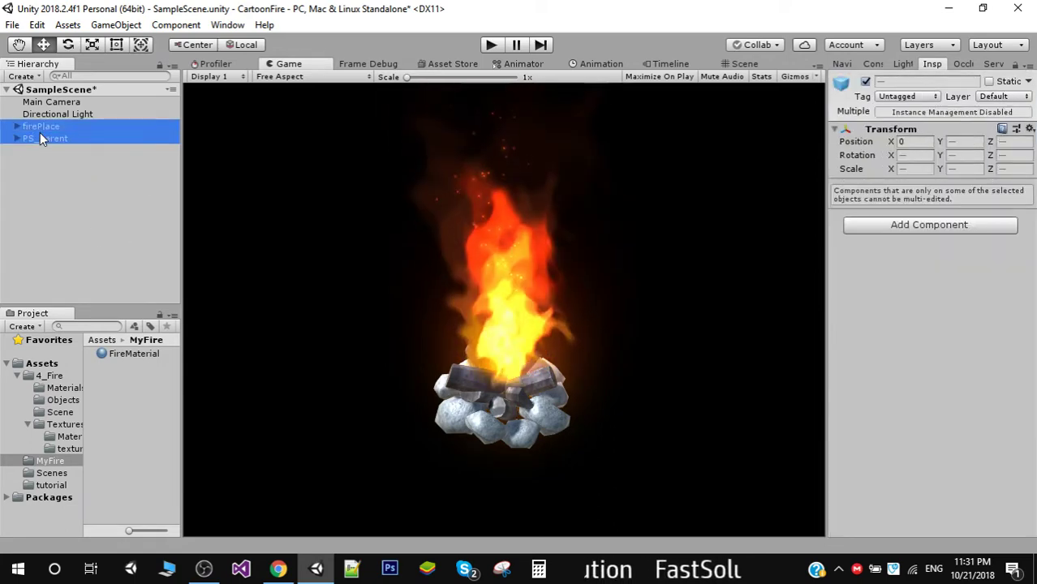
left_click(866, 82)
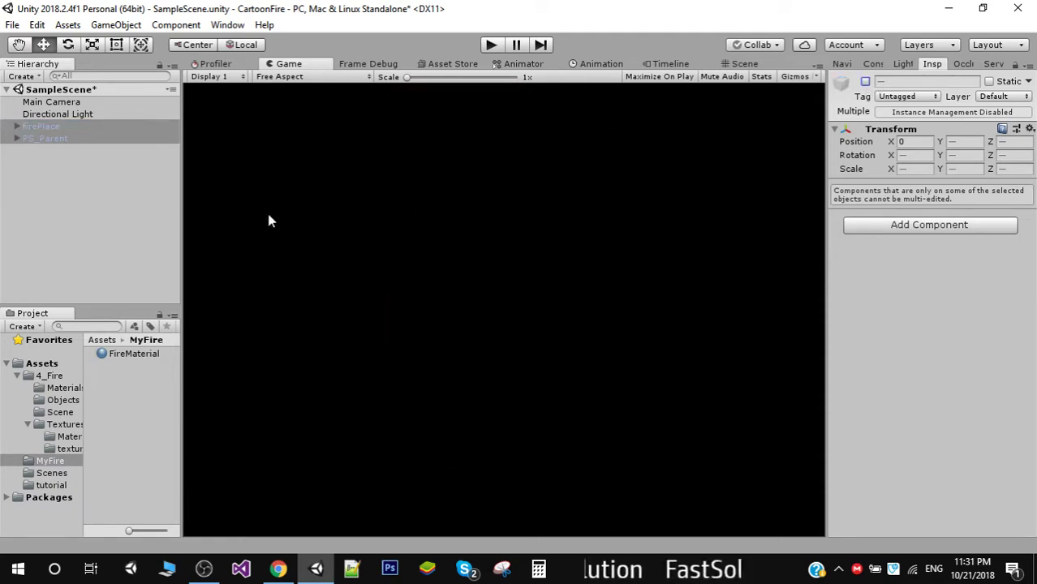
left_click(83, 231)
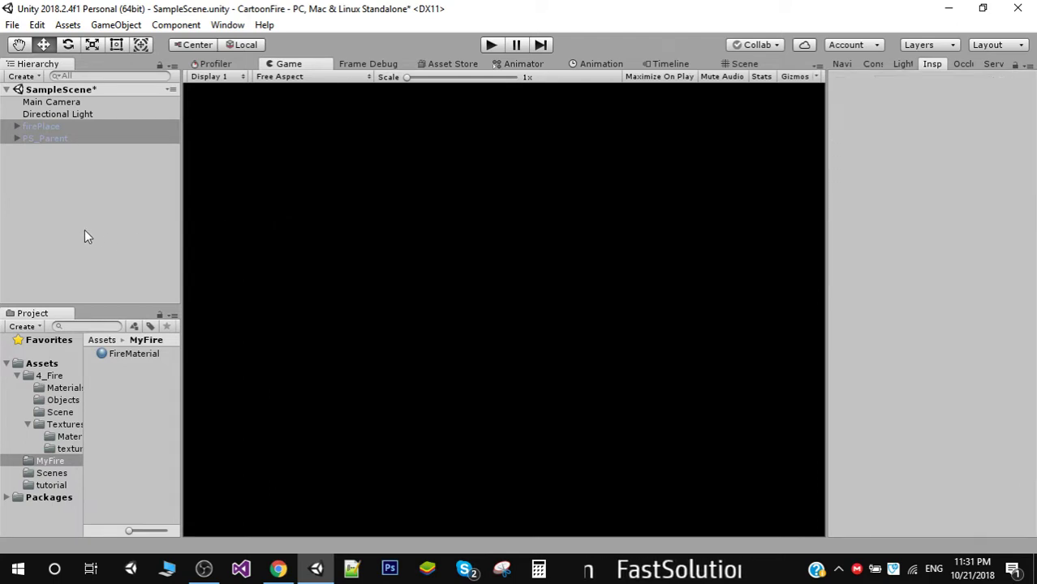
Create a new Particle System in the scene and show it in the Scene view.
left_click(23, 76)
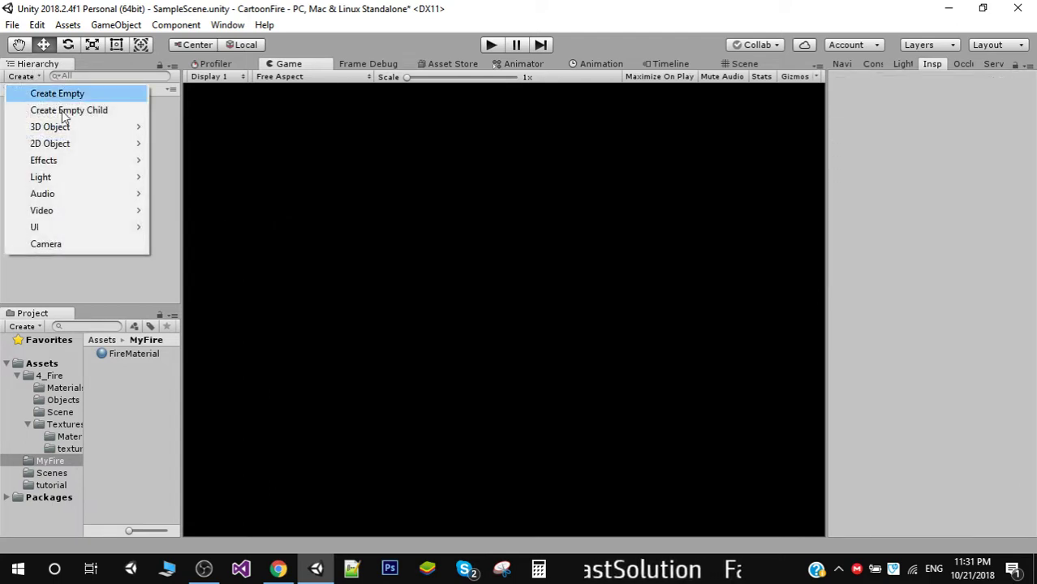
mouse_move(126, 163)
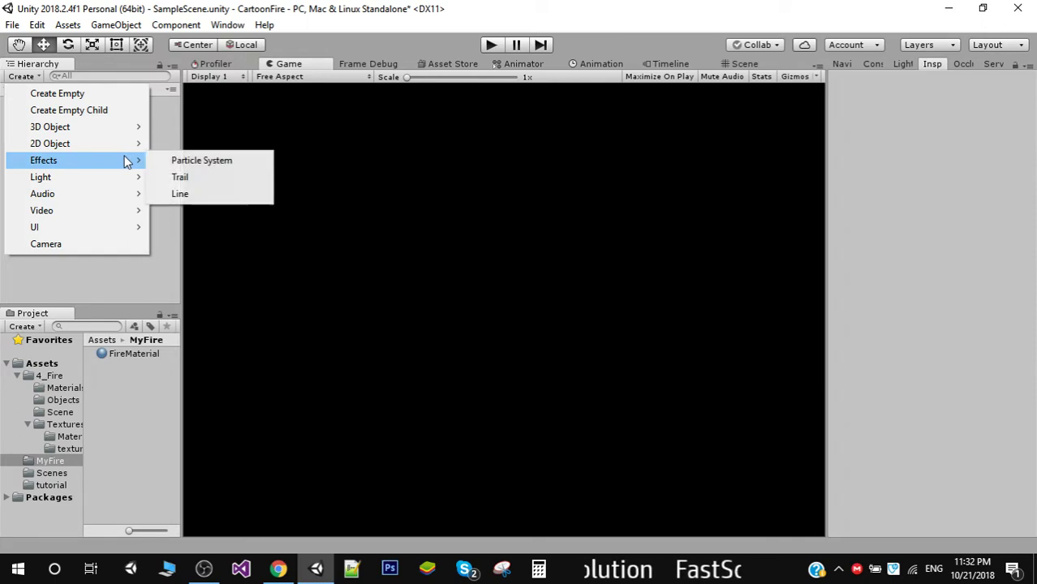
left_click(213, 162)
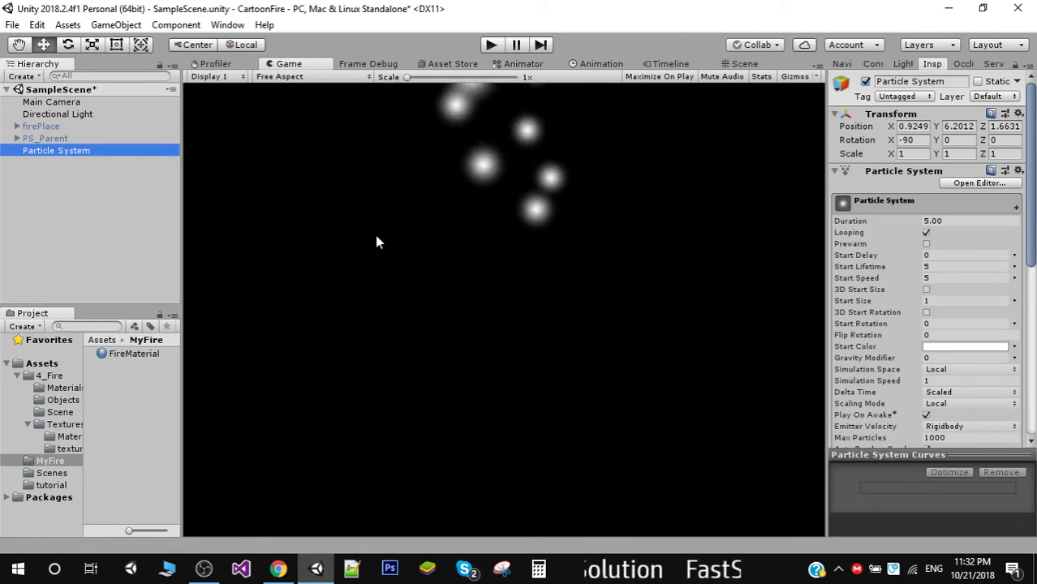
left_click(743, 63)
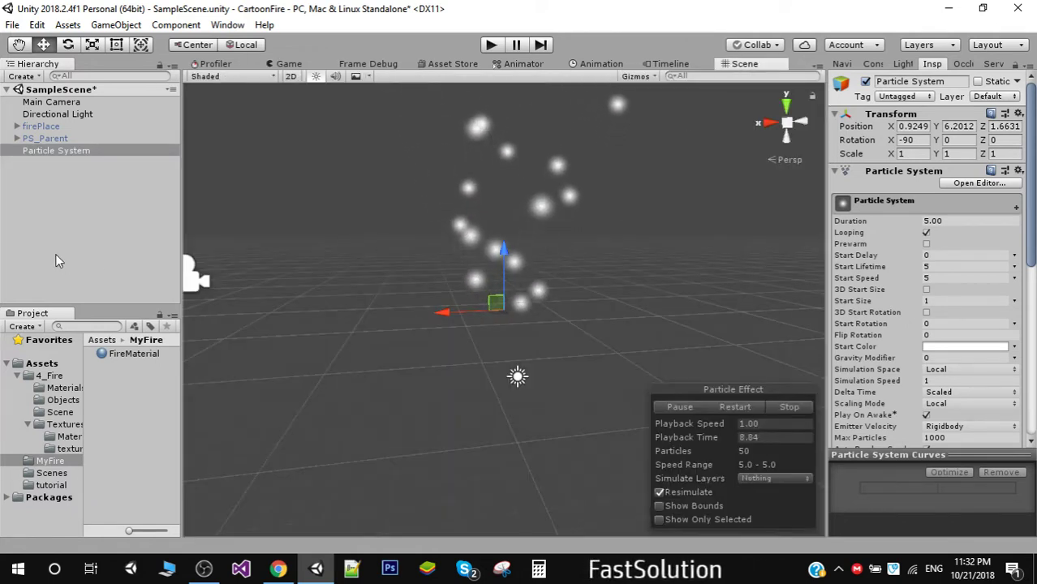
Duplicate the new Particle System and rename the copy FireParticle.
left_click(51, 221)
left_click(68, 151)
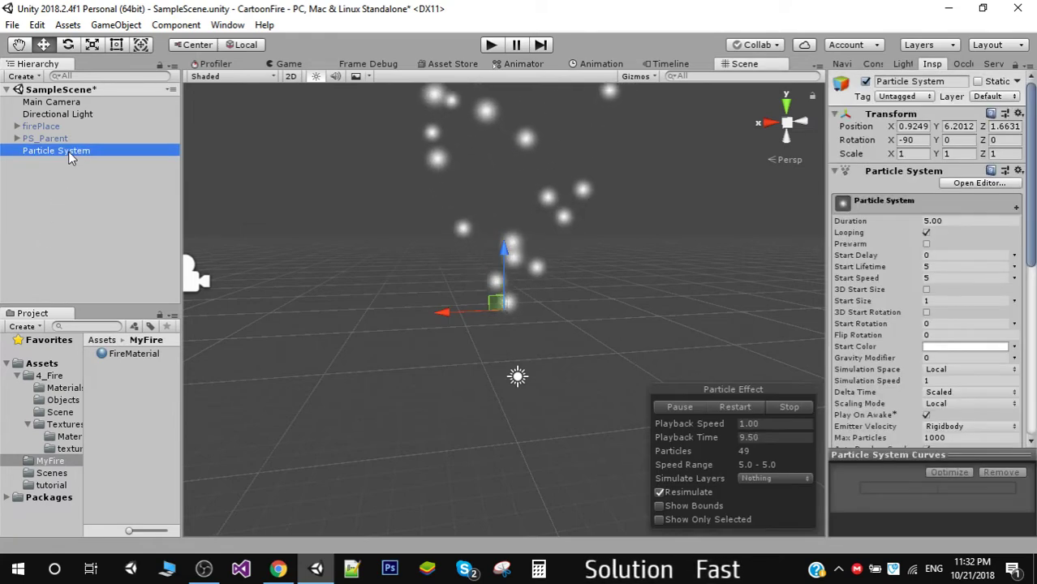
key("ctrl+d")
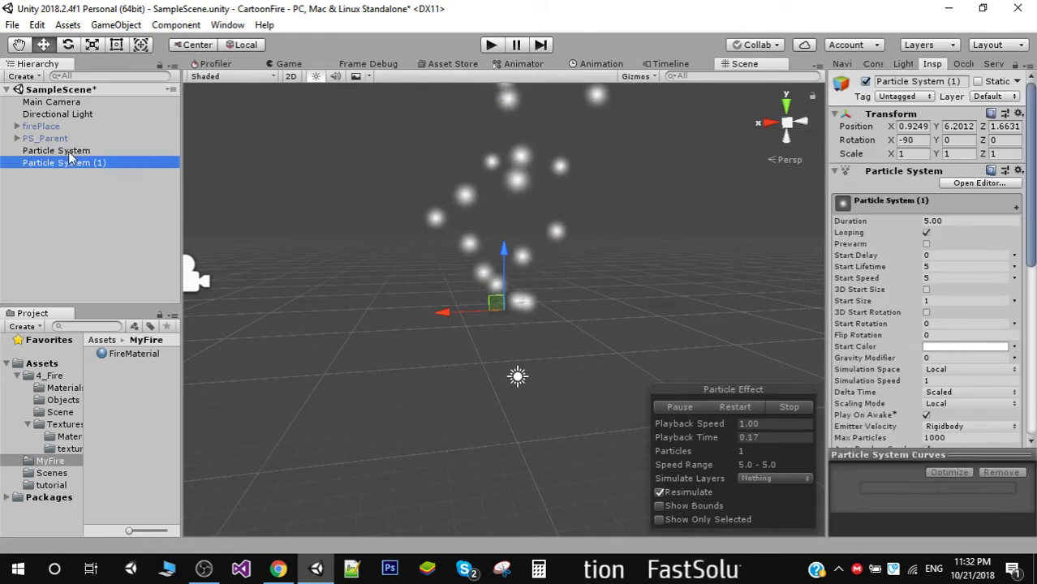
left_click(95, 162)
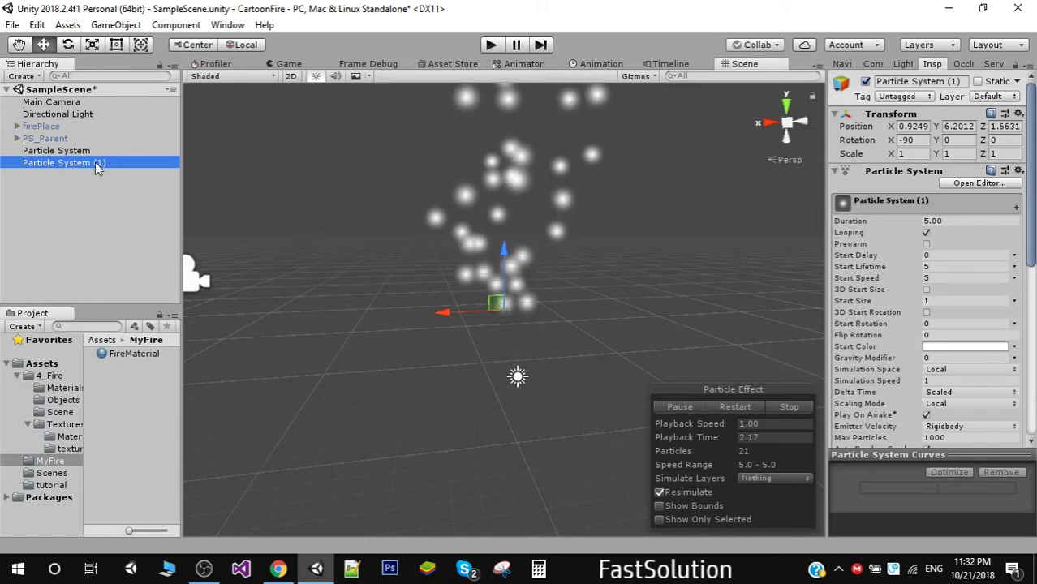
type("Fi")
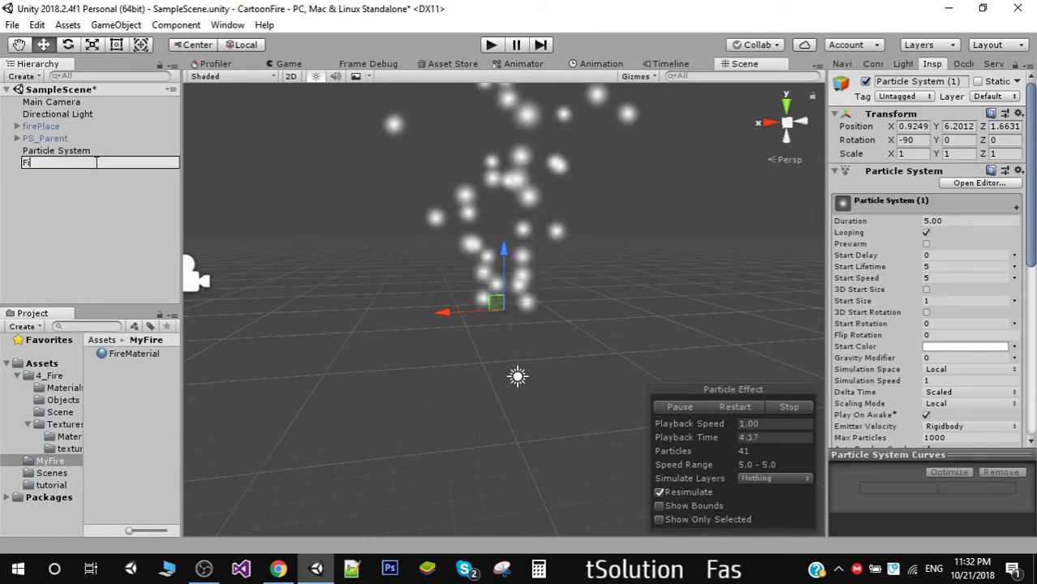
type("reParticle")
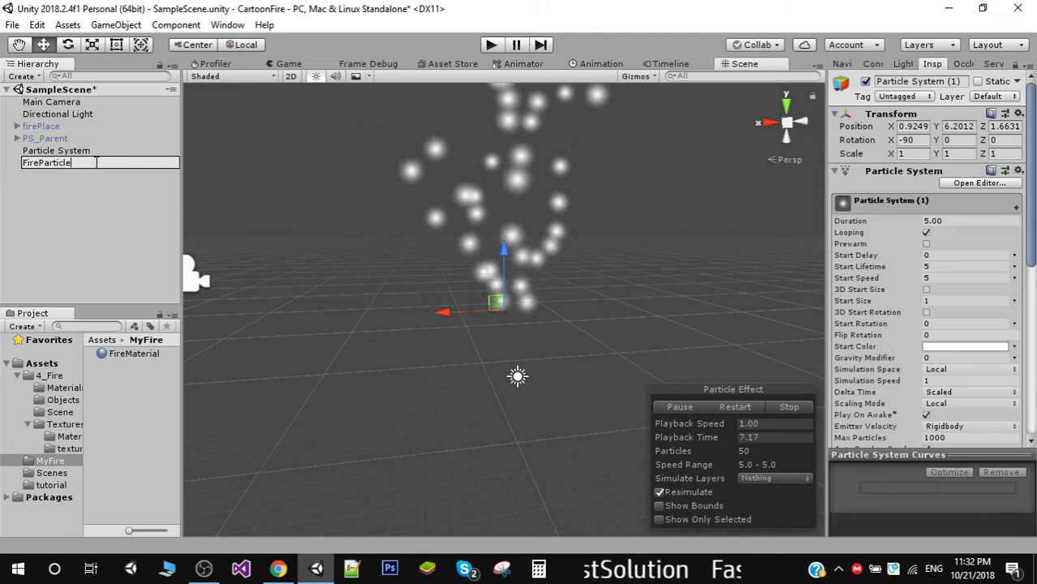
left_click(64, 210)
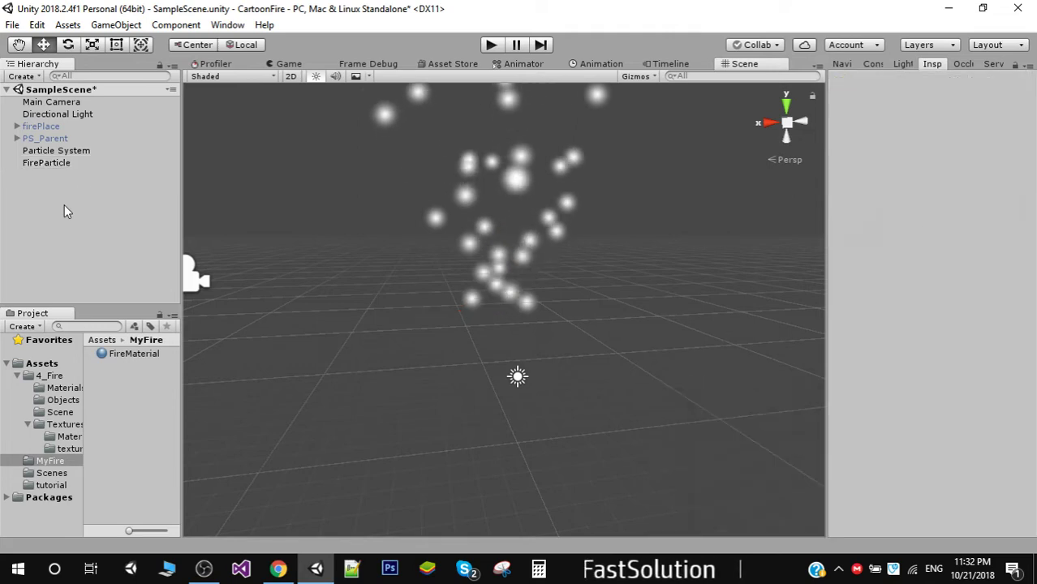
Rename the original Particle System as fireParent.
left_click(81, 150)
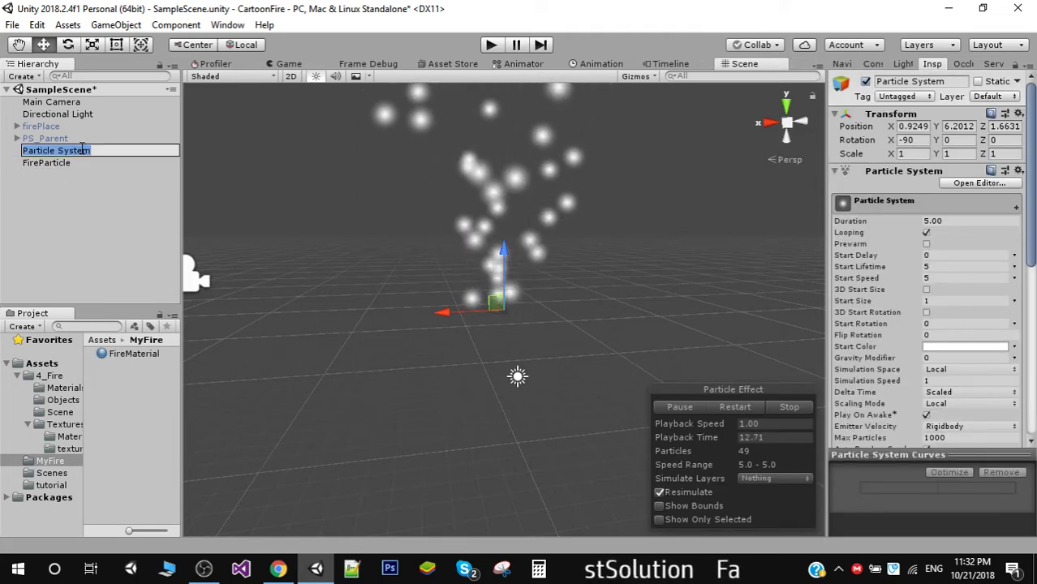
type("Fi")
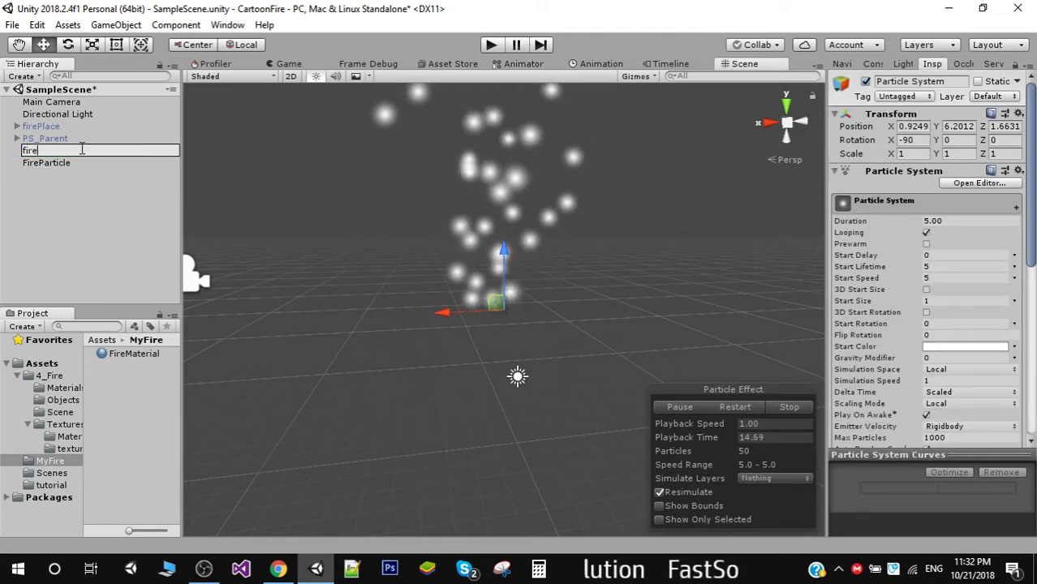
type("reParent")
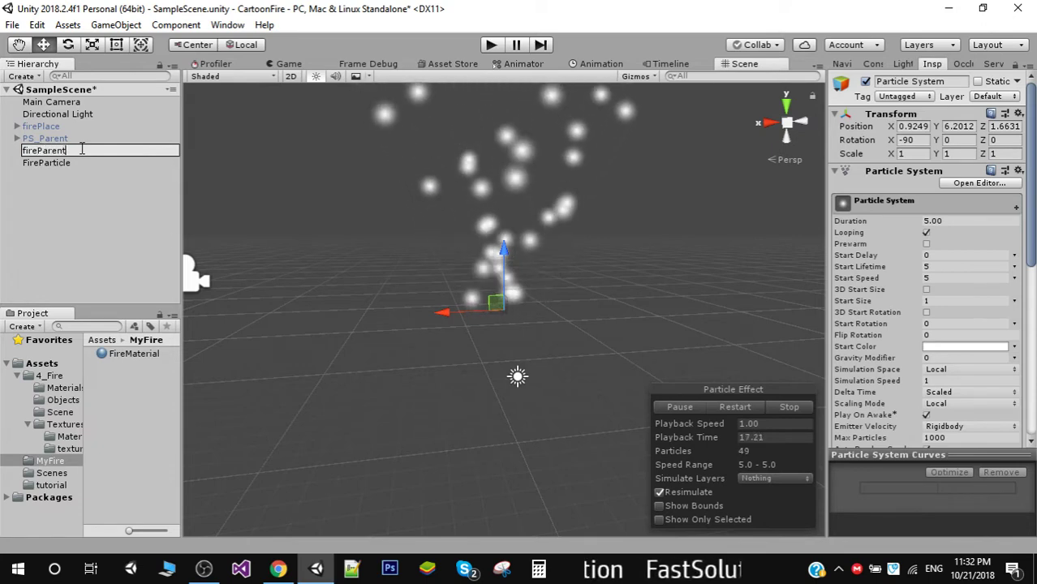
key("Return")
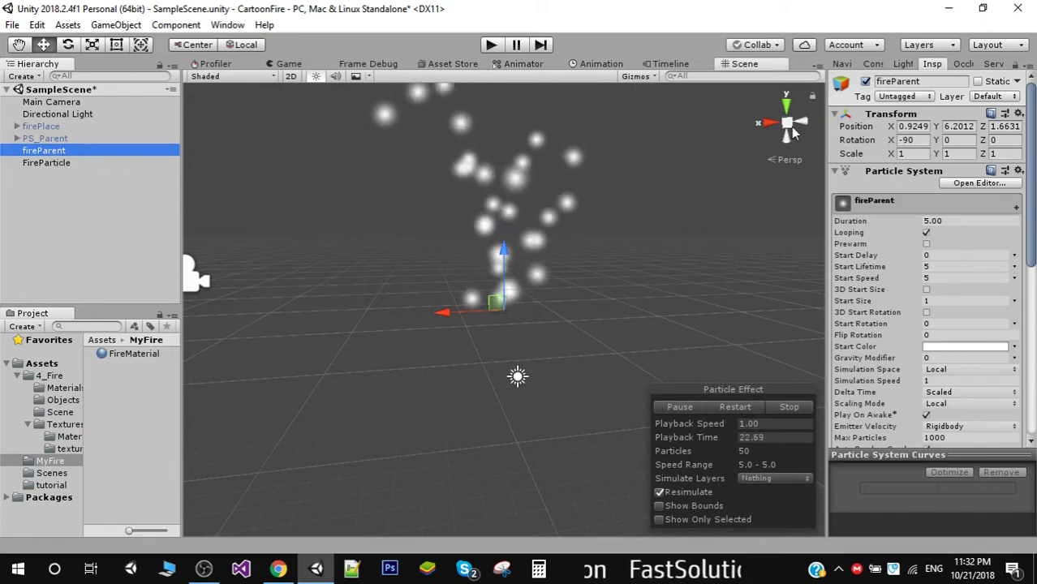
Disable the Emission, Shape and Renderer modules of the fireParent particle system.
left_click_drag(1031, 197, 1033, 270)
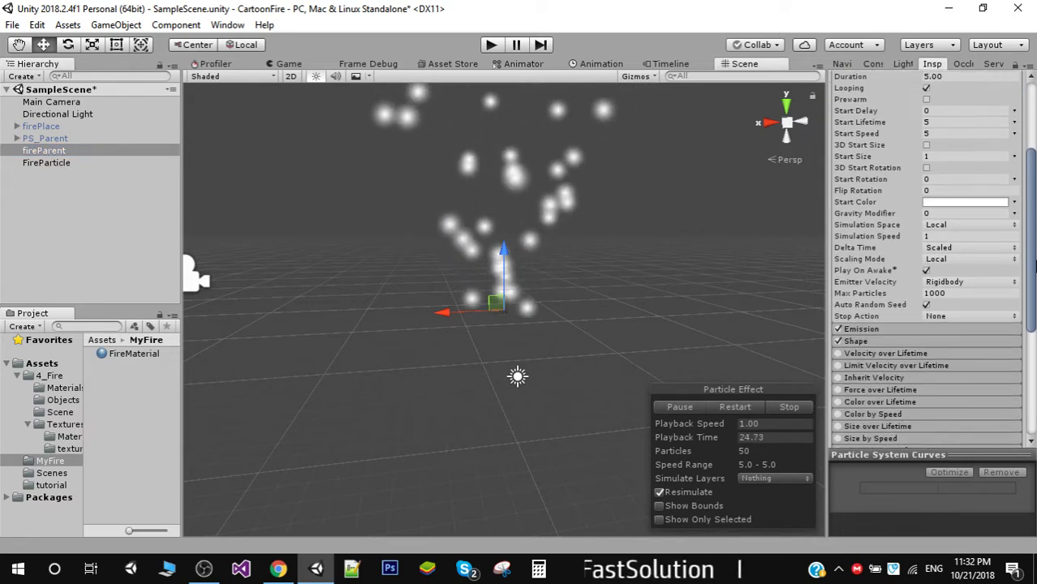
left_click(839, 329)
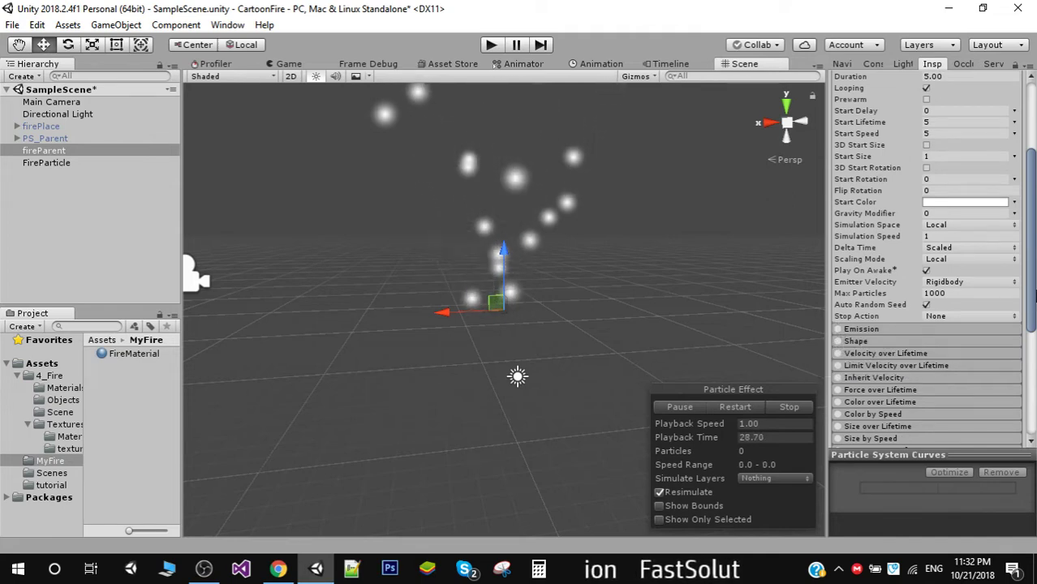
left_click_drag(1035, 296, 1021, 401)
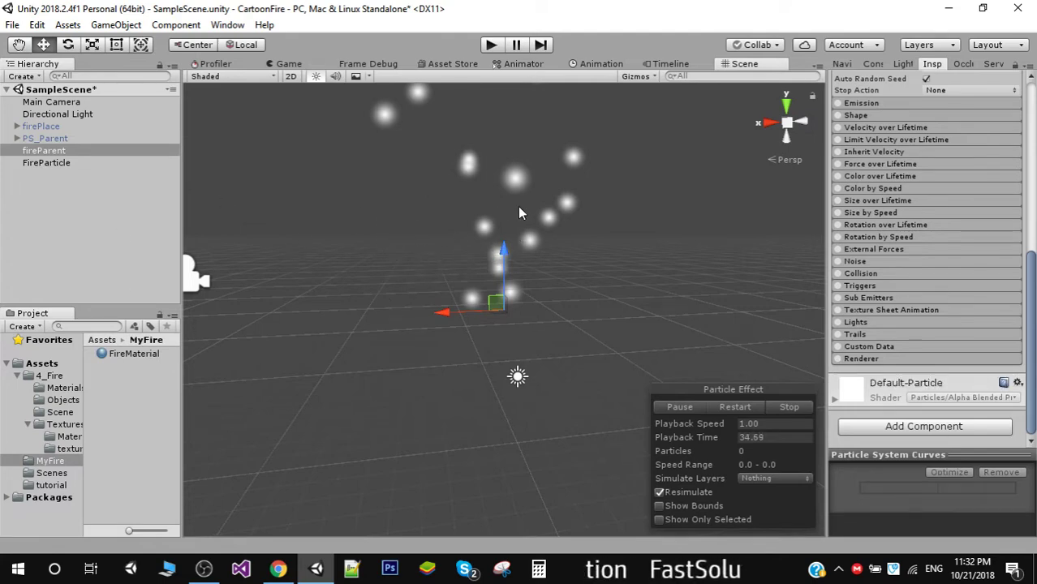
Make FireParticle a child of fireParent in the scene hierarchy.
left_click(44, 163)
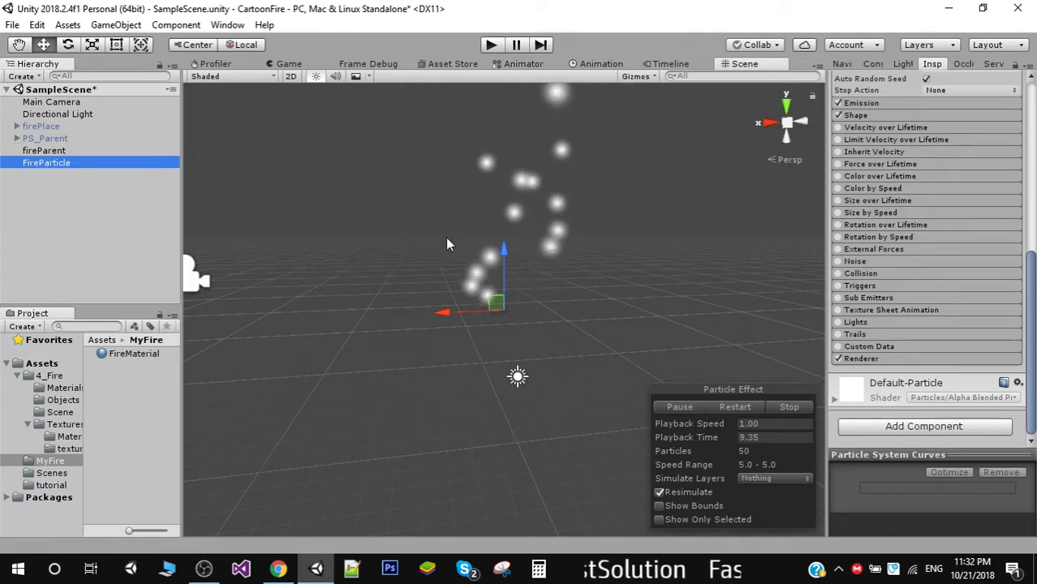
left_click(46, 151)
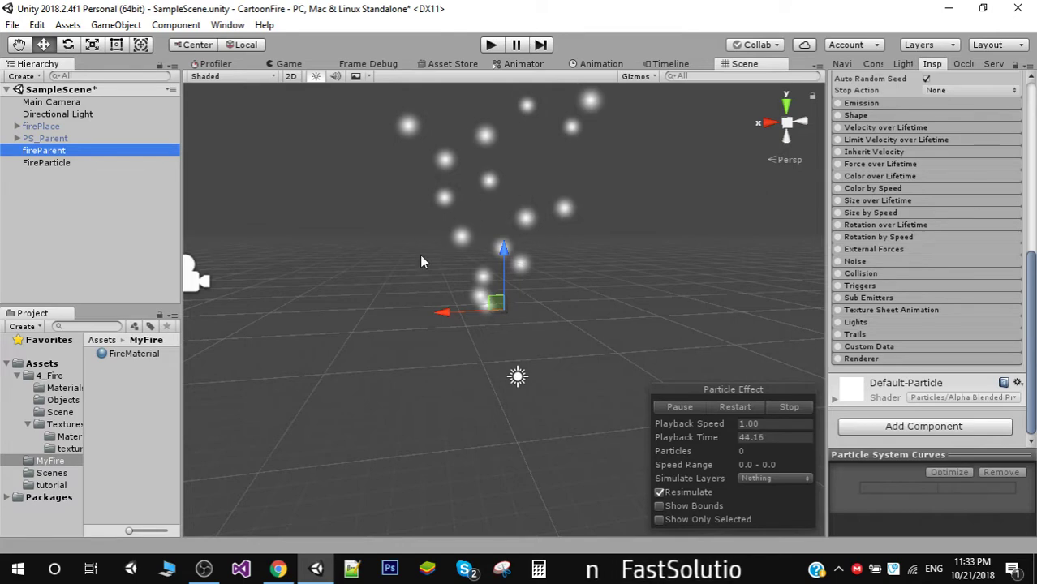
left_click(60, 163)
left_click_drag(60, 163, 57, 151)
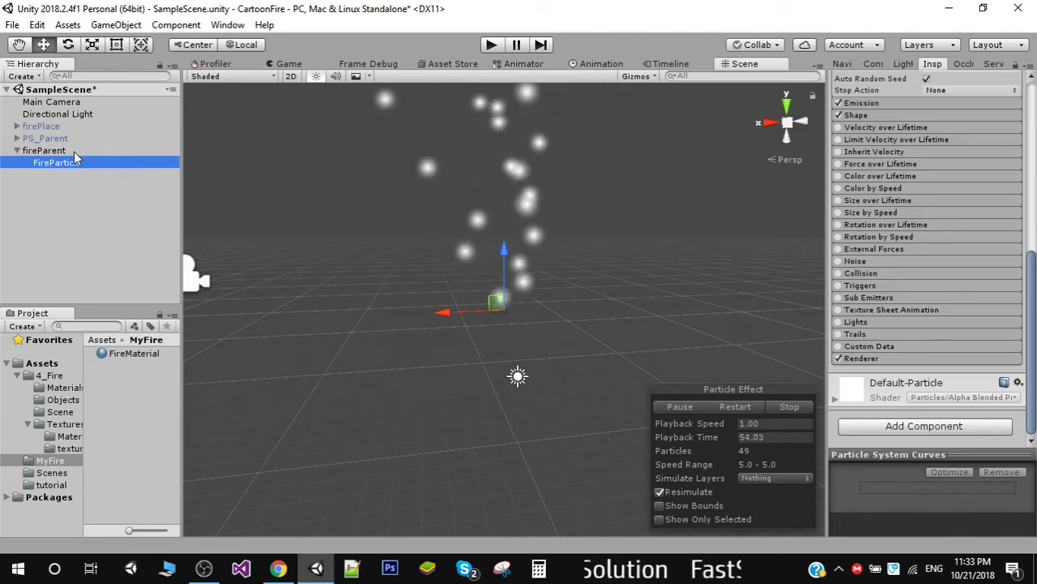
Create a folder named NewFire directly inside the project's Assets folder.
left_click(42, 363)
right_click(126, 468)
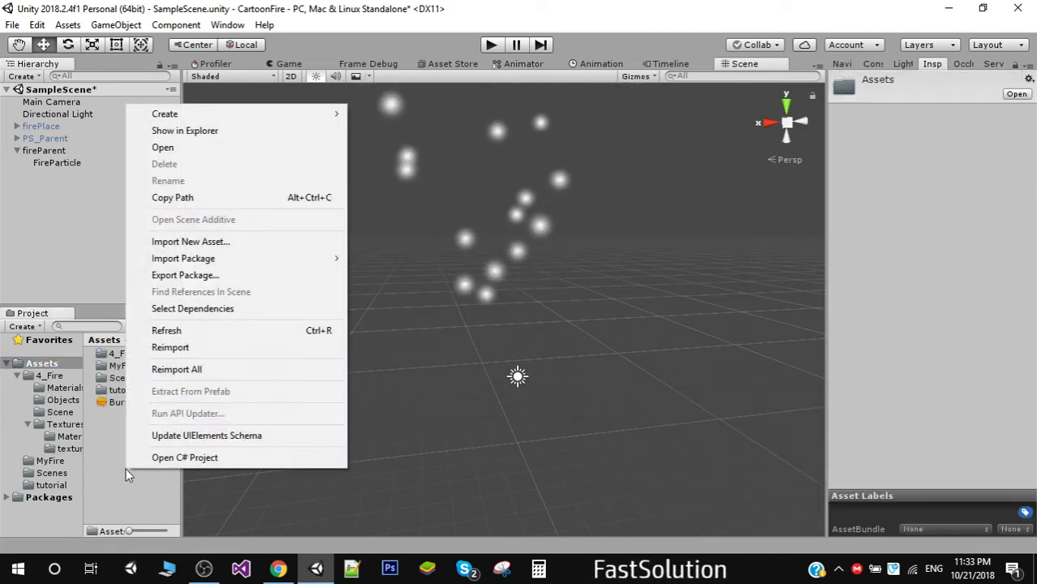
mouse_move(247, 112)
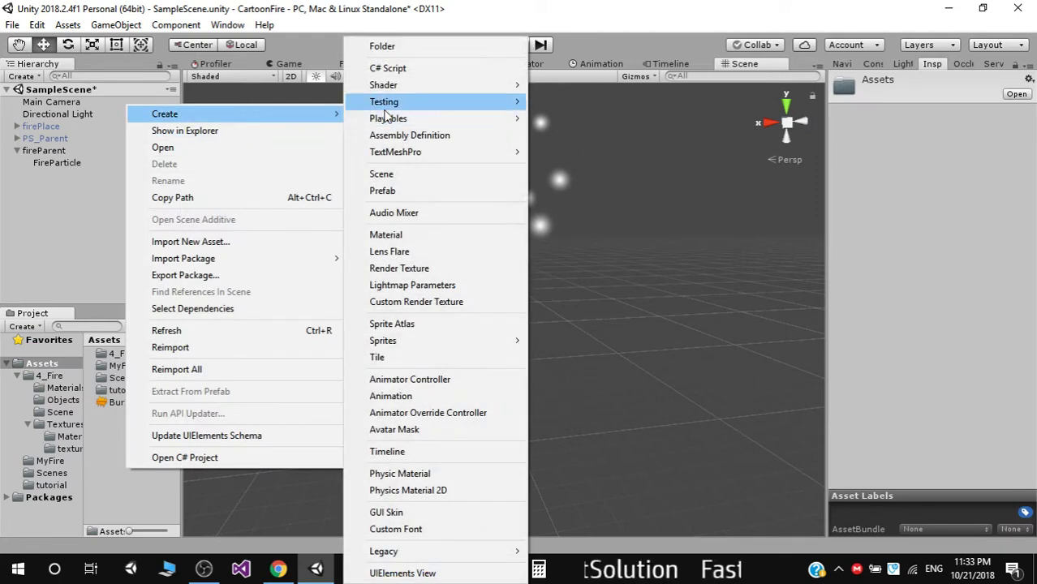
left_click(421, 49)
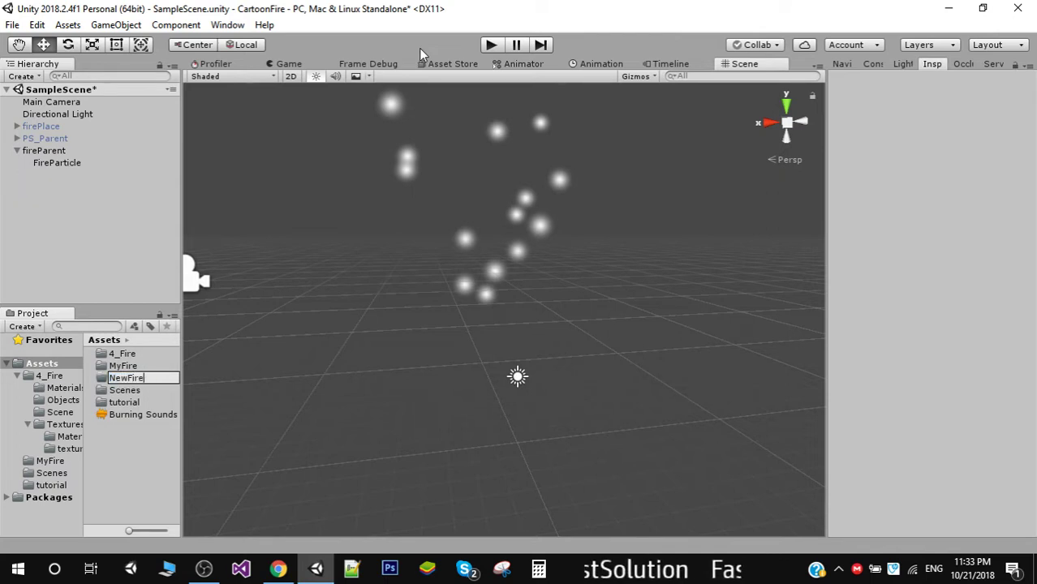
key("Return")
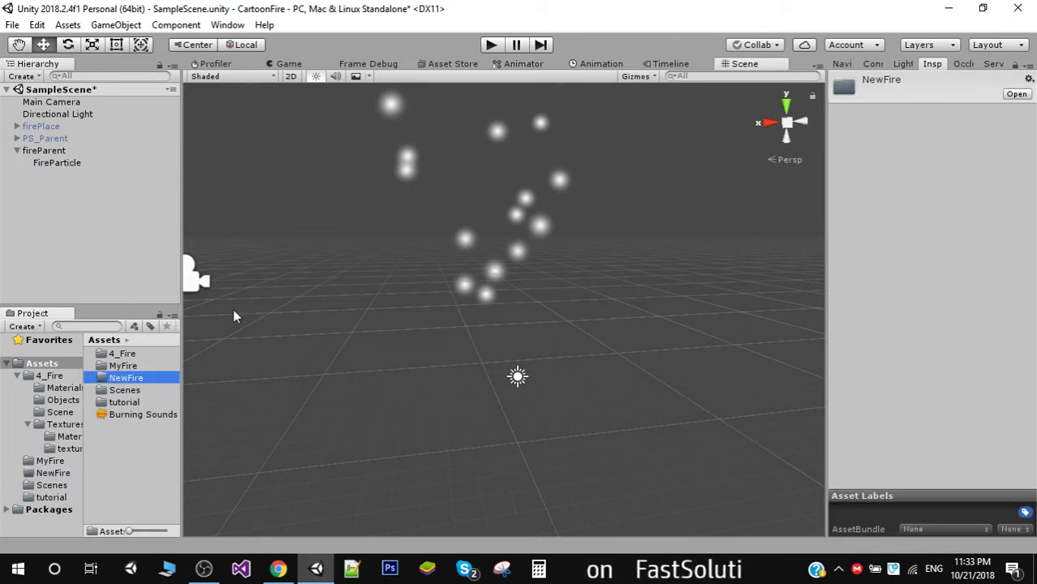
Create a material named FireMaterial inside the NewFire folder.
double_click(156, 379)
right_click(152, 374)
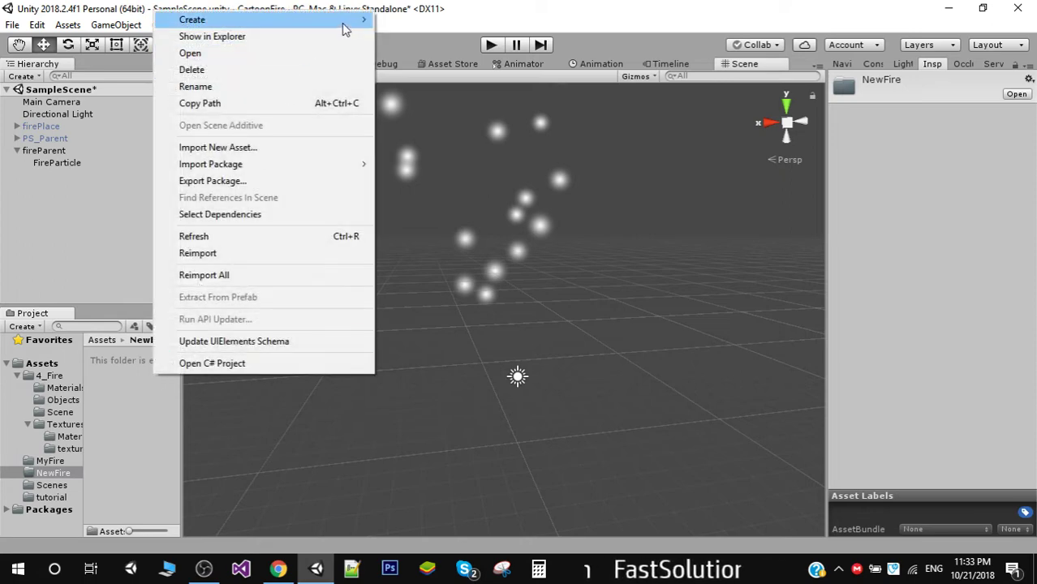
mouse_move(344, 24)
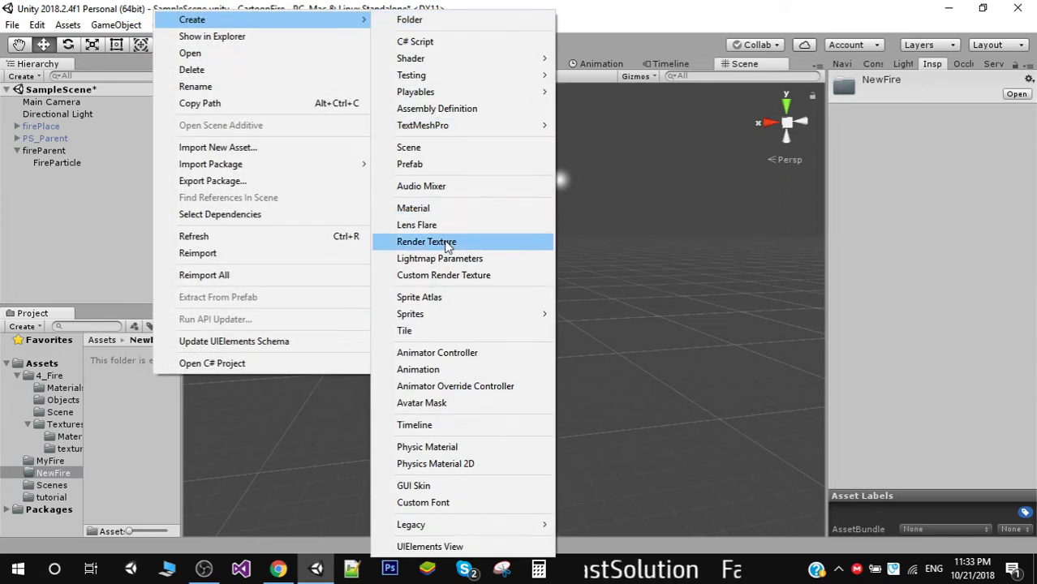
left_click(447, 208)
type("F")
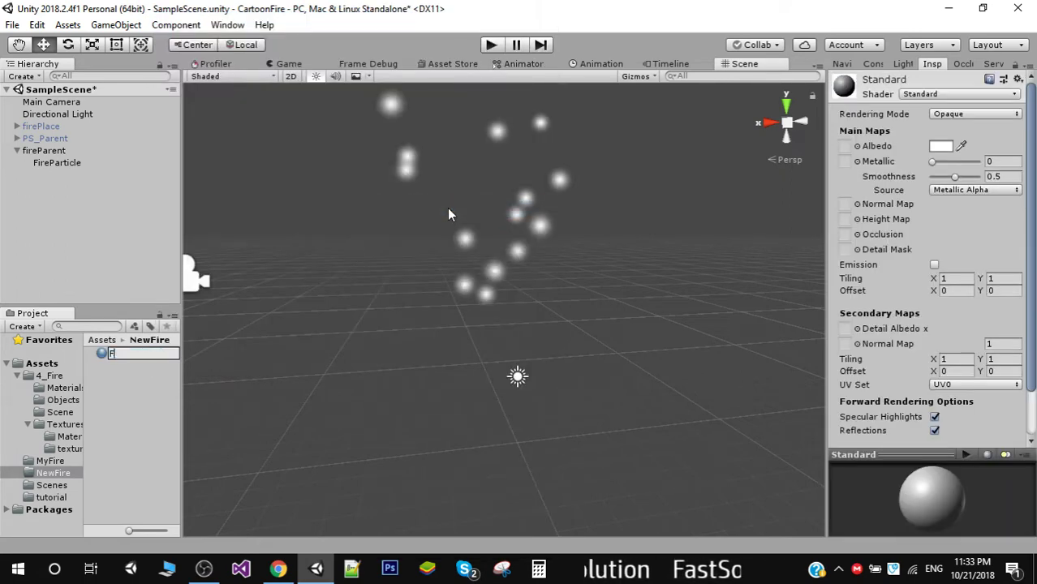
type("ireMaterial")
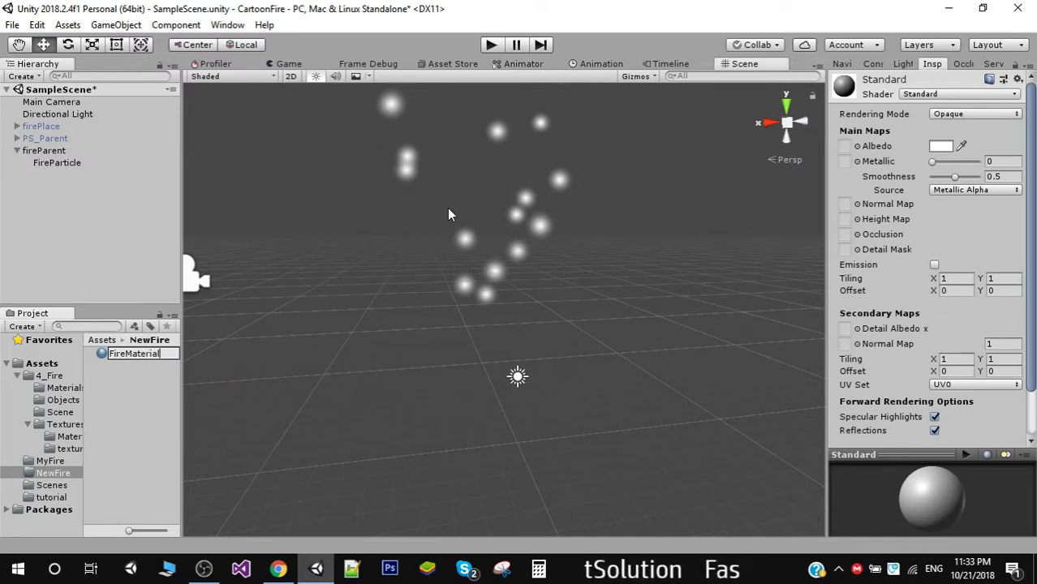
key("Return")
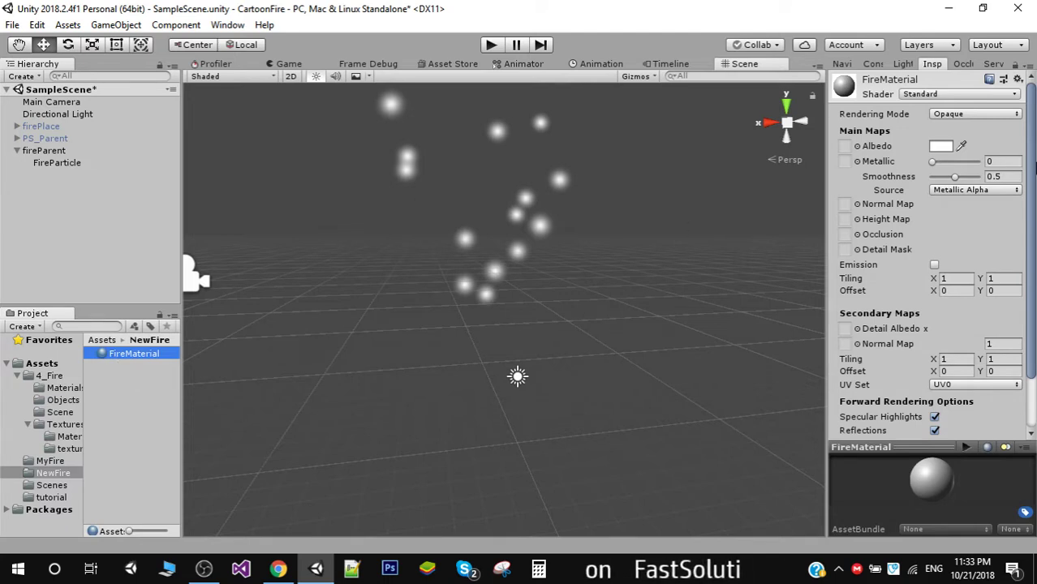
Assign the white TXT_Fire texture to FireMaterial's Albedo map and change the material's shader to Particles/Alpha Blended.
left_click_drag(1035, 167, 1035, 126)
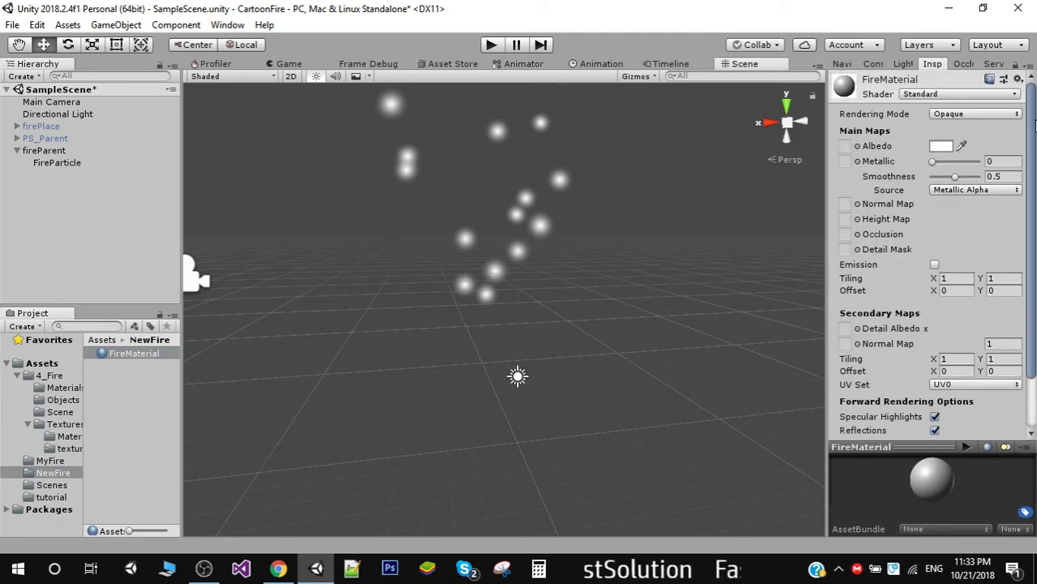
left_click(857, 147)
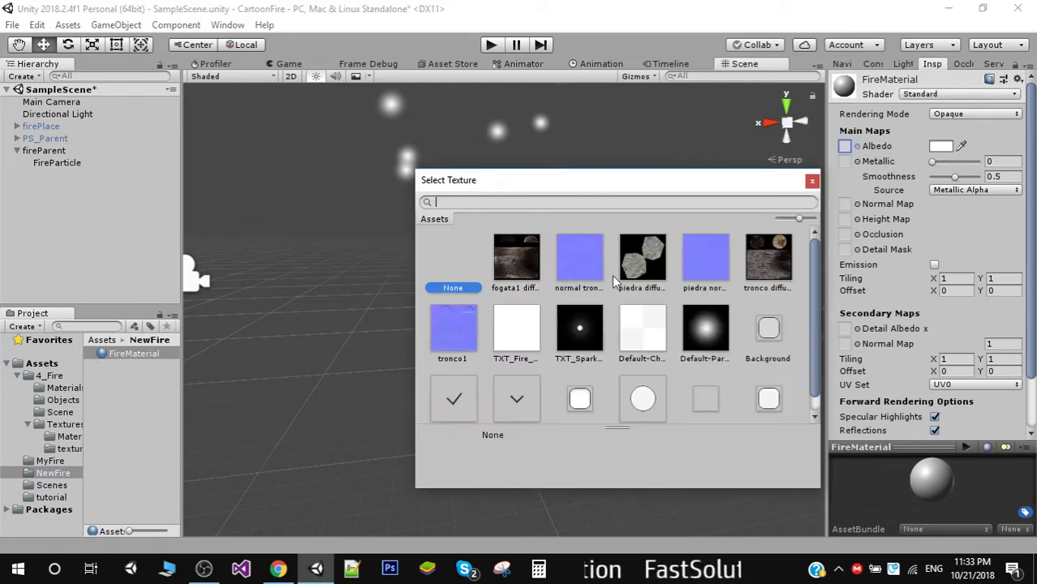
double_click(522, 321)
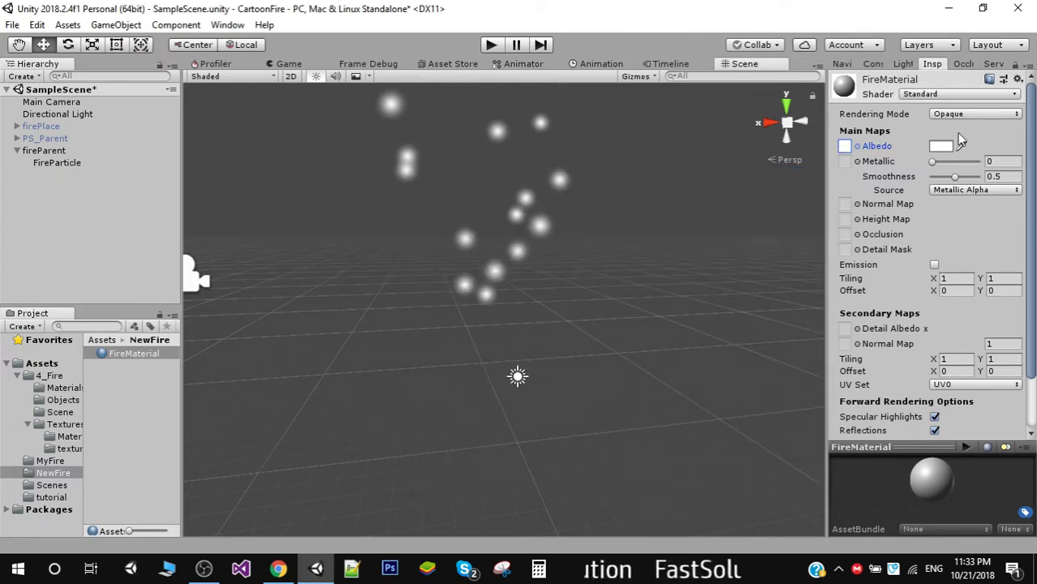
left_click(927, 95)
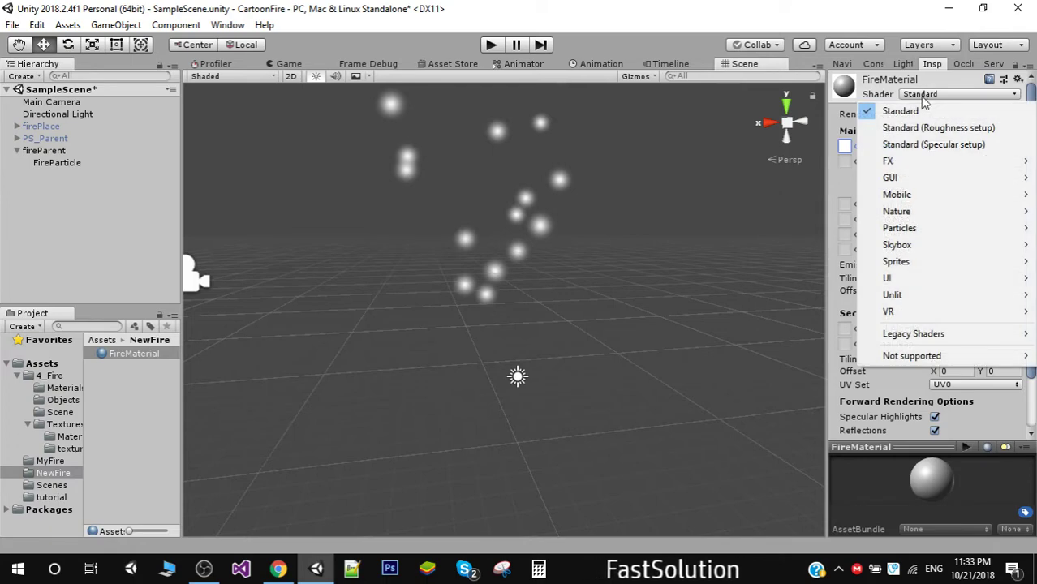
mouse_move(914, 234)
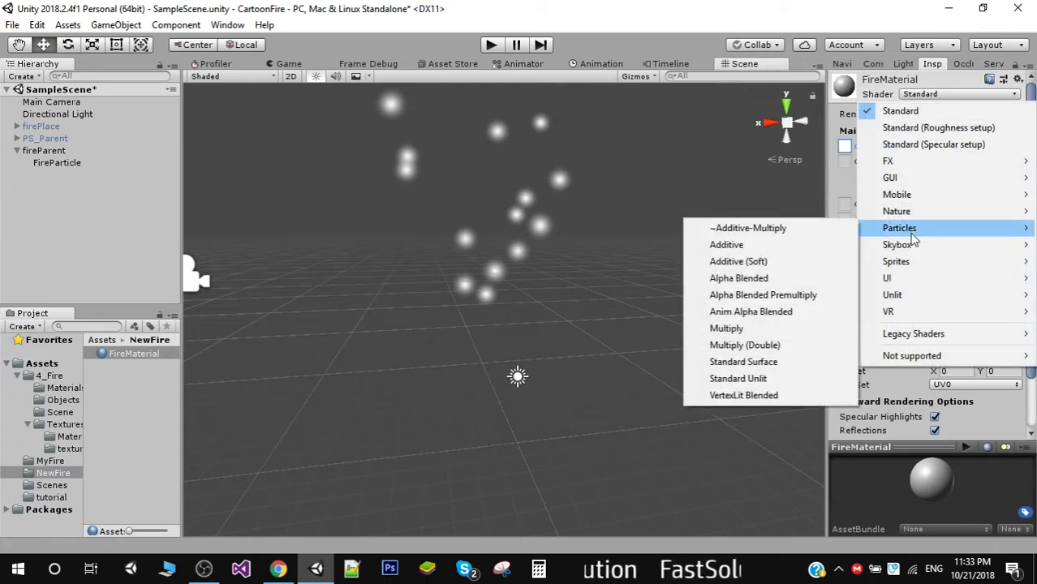
left_click(771, 279)
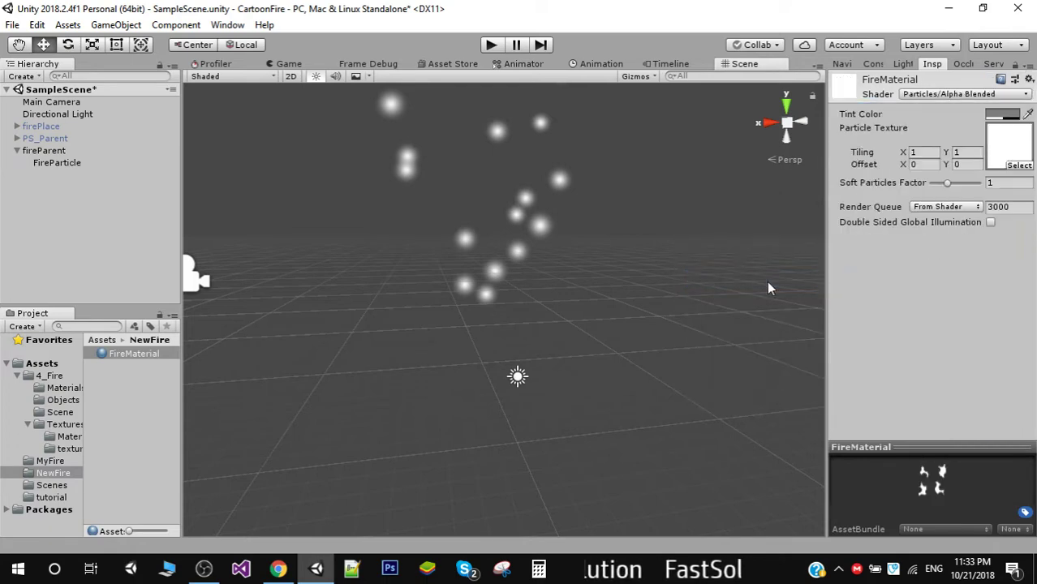
Assign FireMaterial as the material in the Renderer module of the FireParticle particle system.
left_click(48, 163)
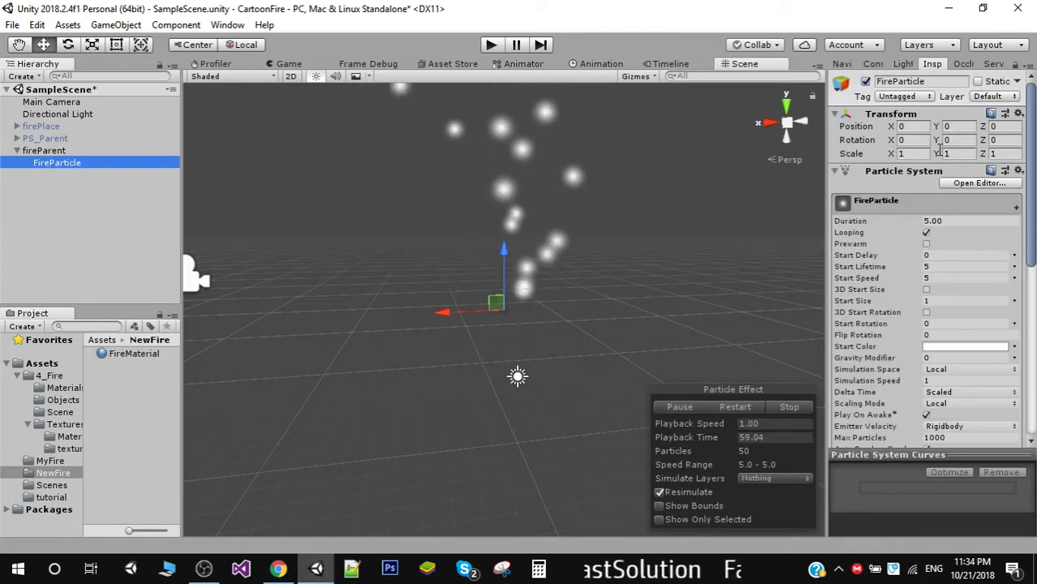
left_click_drag(1033, 195, 1034, 357)
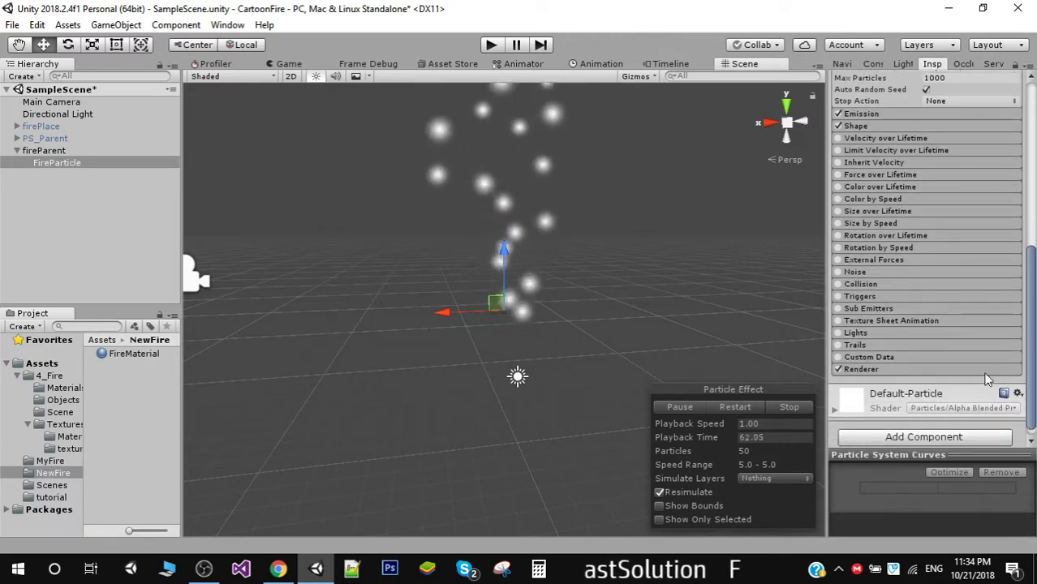
left_click(860, 370)
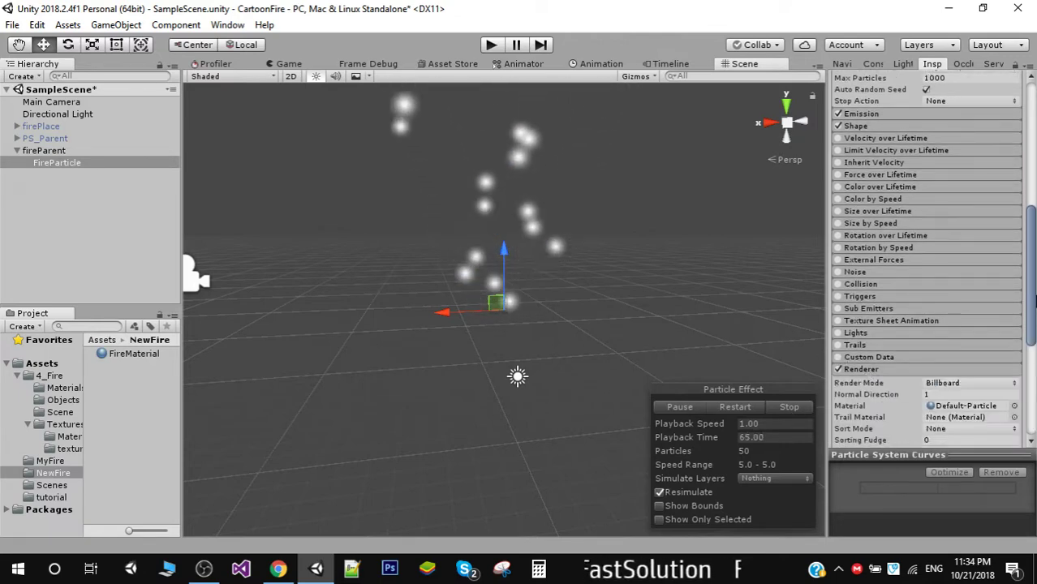
scroll(892, 380, "down", 4)
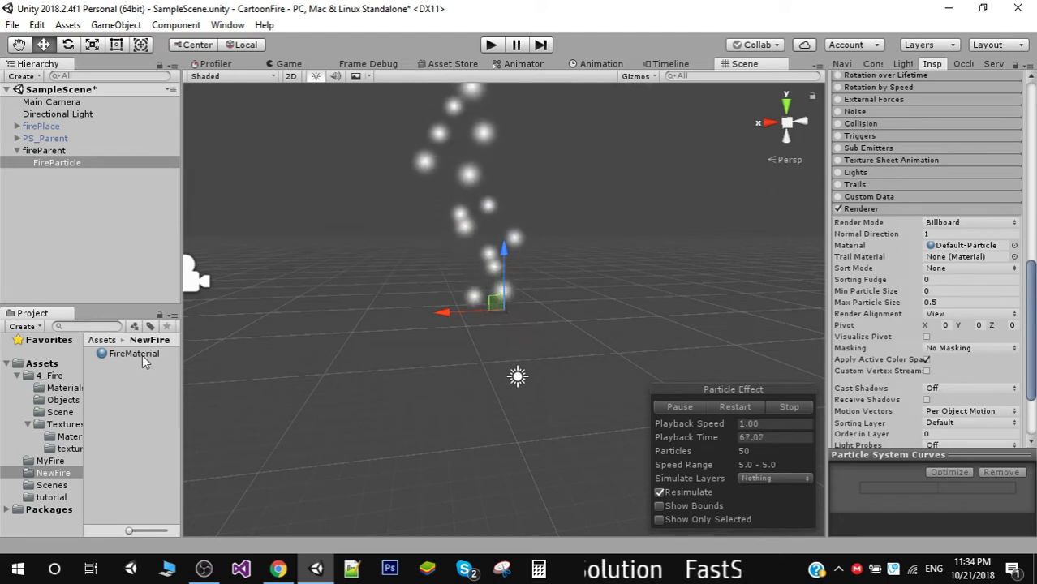
left_click_drag(142, 355, 966, 253)
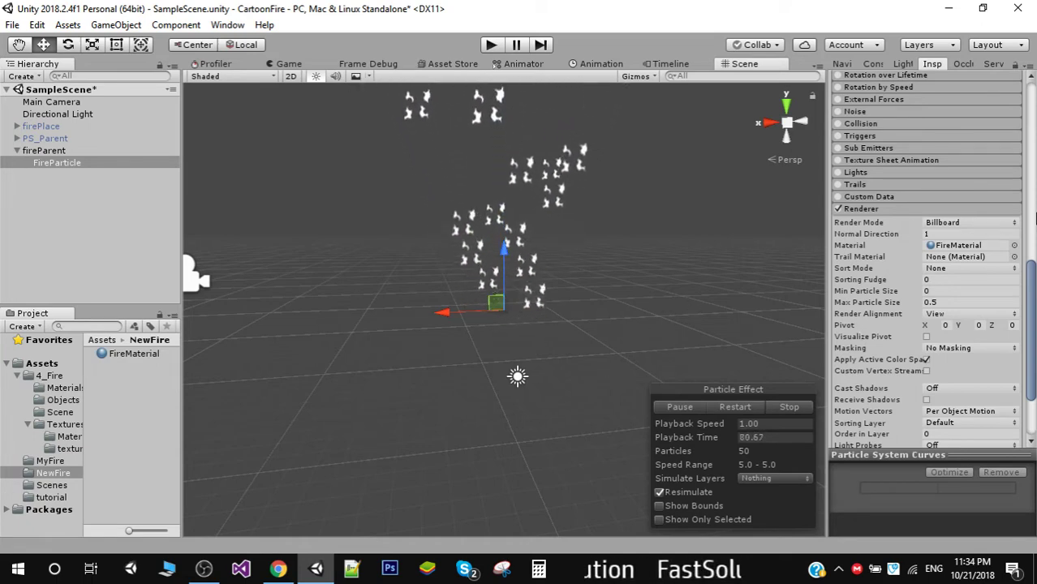
Enable FireParticle's Texture Sheet Animation module and set its grid tiles to X 2 and Y 2.
left_click_drag(1031, 297, 1036, 330)
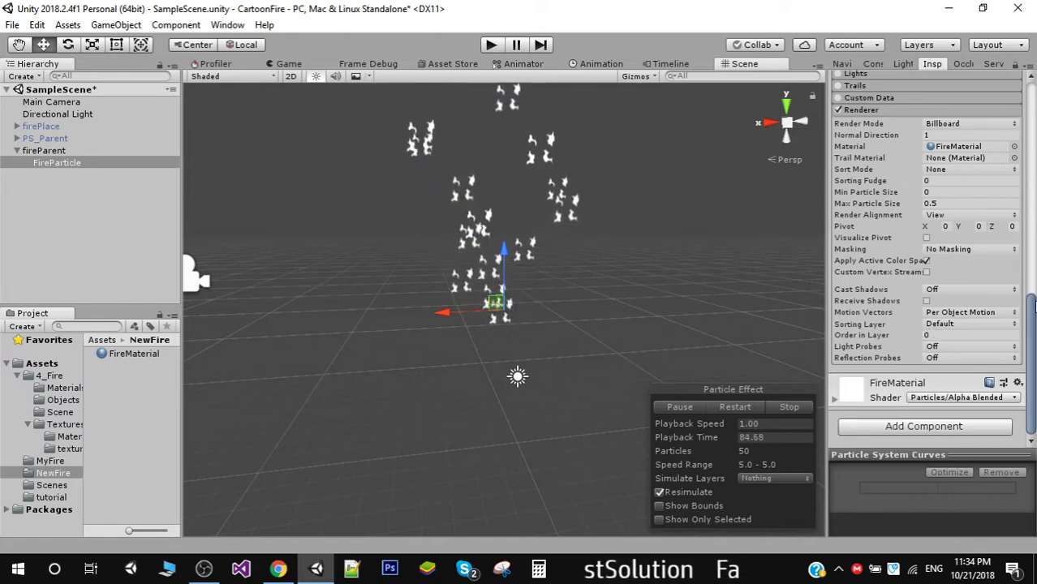
scroll(974, 267, "up", 5)
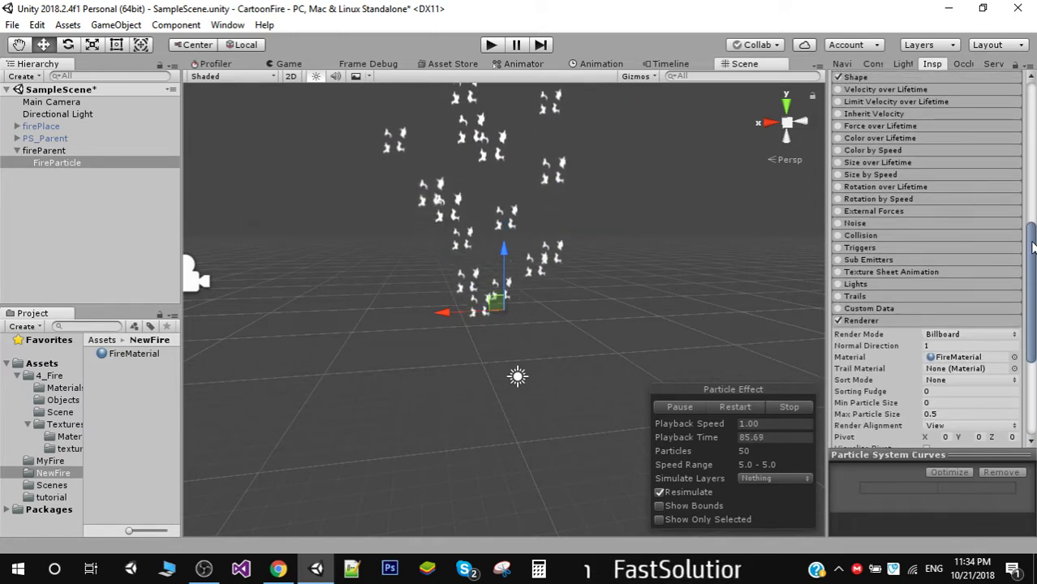
left_click(924, 272)
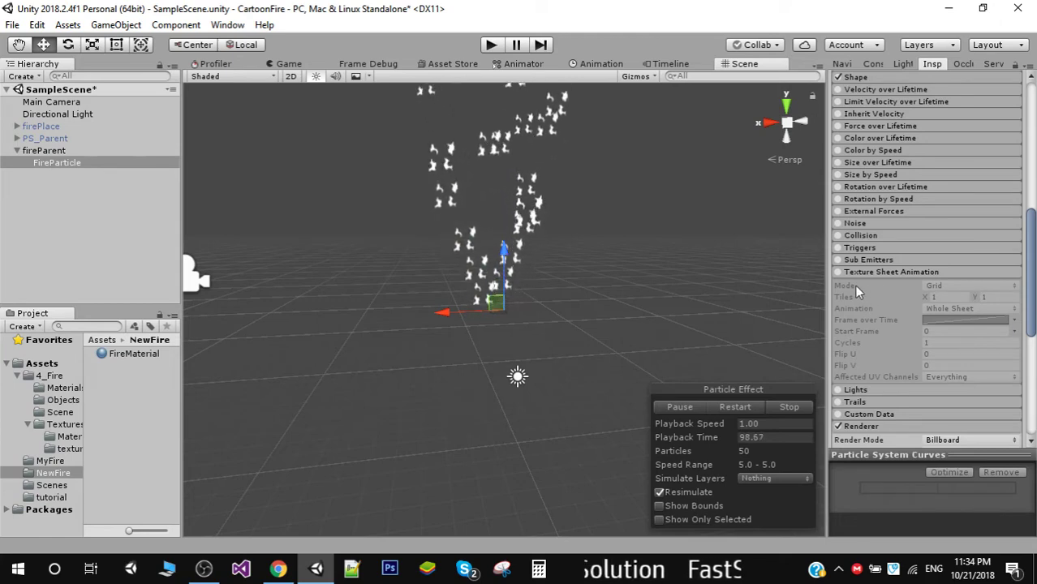
left_click(838, 272)
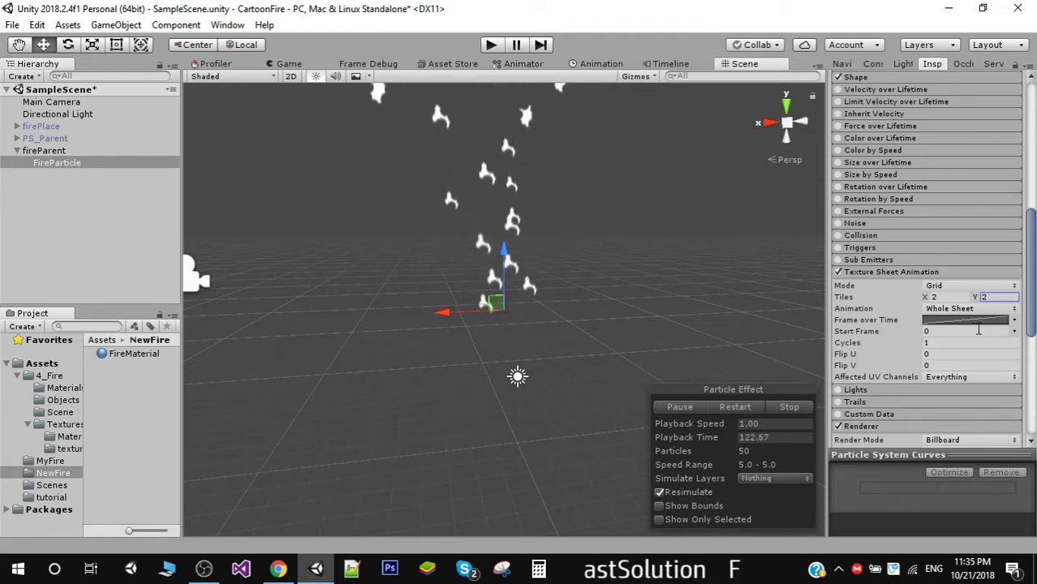
Switch the texture sheet's Frame over Time to Random Between Two Constants and set the minimum to 0.
left_click(1014, 320)
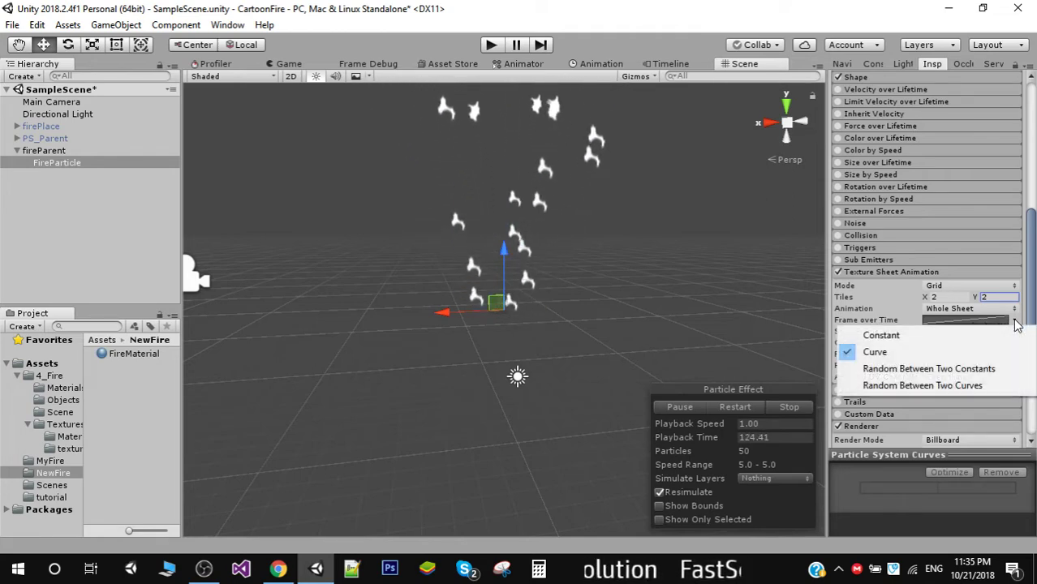
left_click(934, 372)
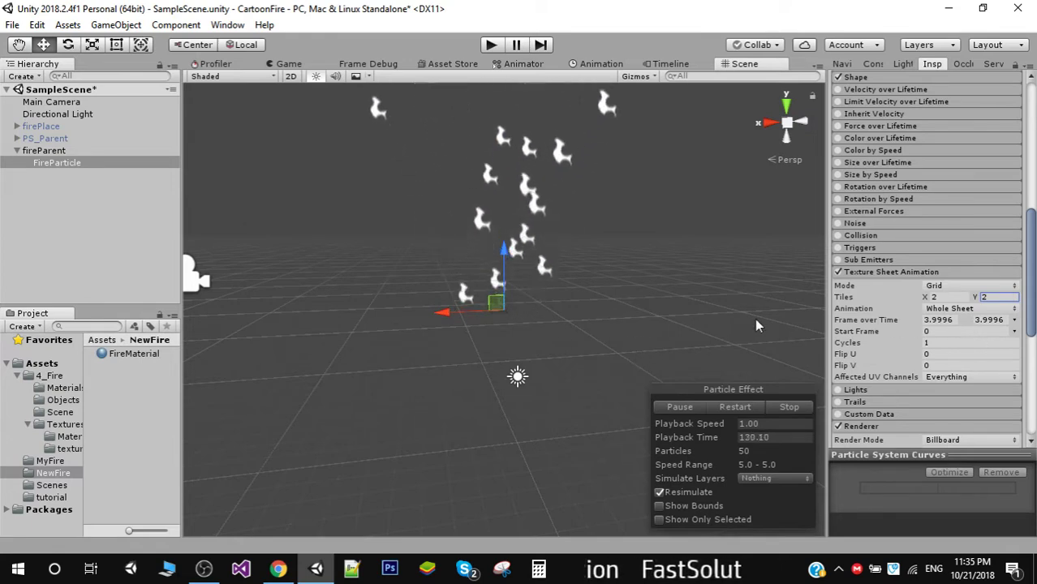
left_click(946, 320)
type("0")
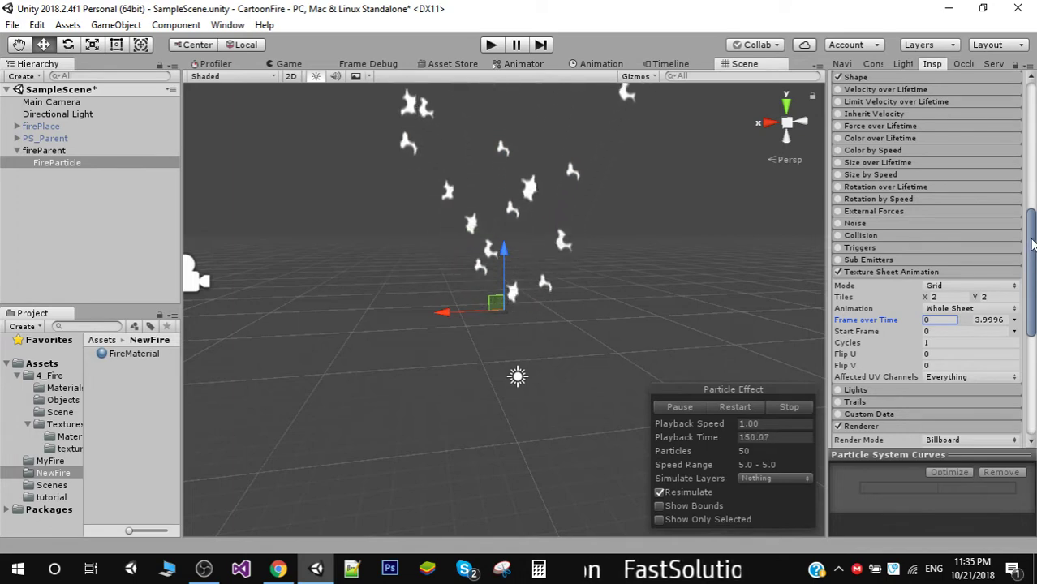
Set the cone angle in FireParticle's Shape module to 5.
left_click_drag(1032, 244, 1032, 174)
left_click(856, 260)
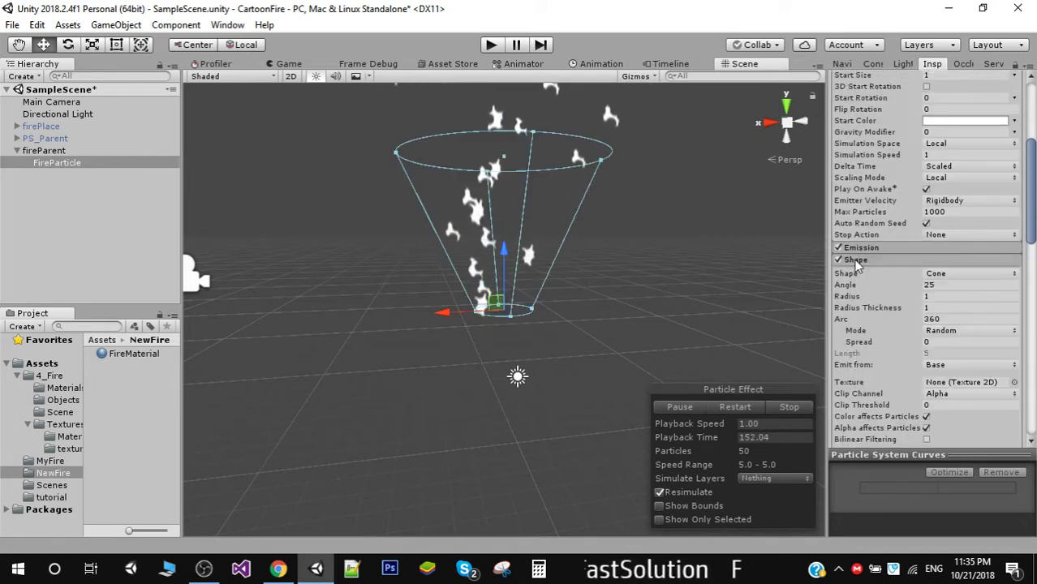
left_click_drag(1033, 225, 1035, 238)
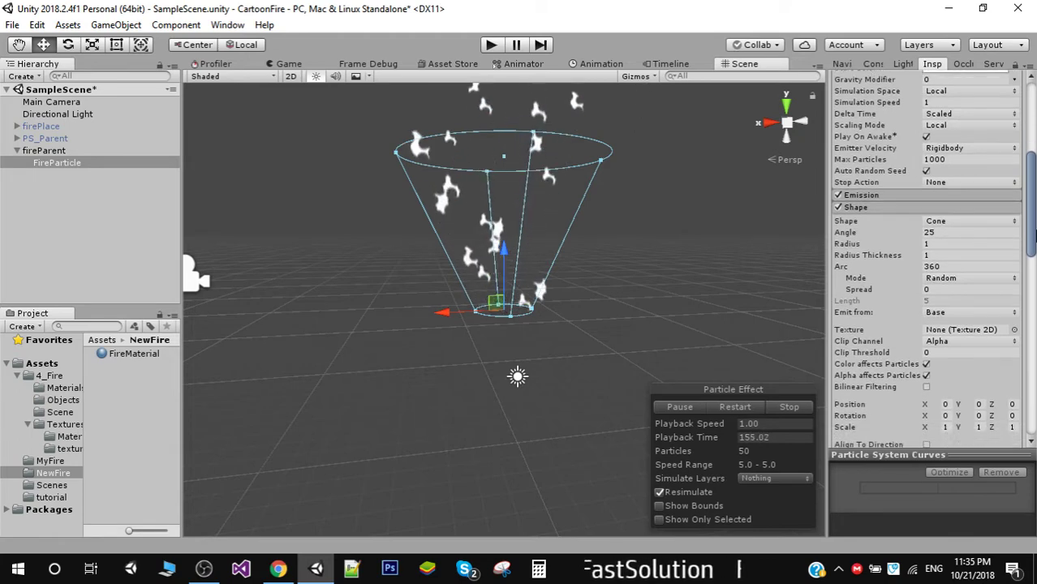
left_click(958, 233)
type("5")
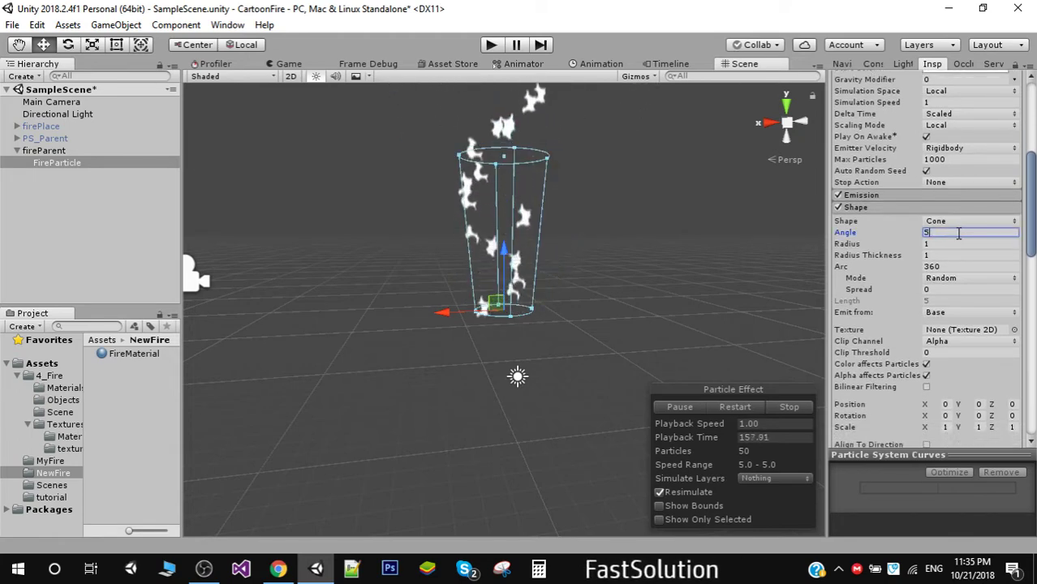
left_click(951, 245)
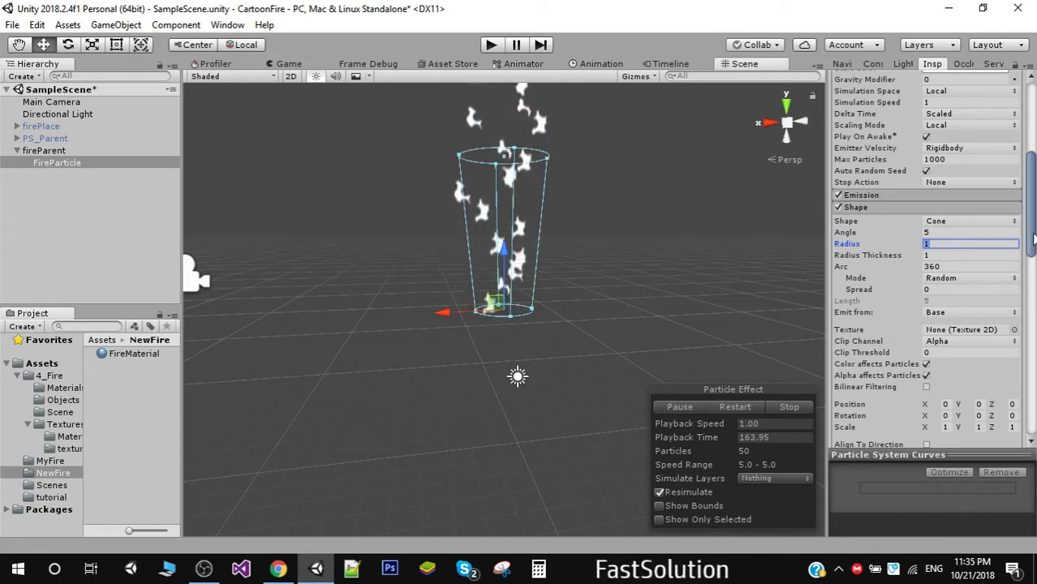
Set FireParticle's Start Size to 2.5, Start Lifetime to 2.5 and Start Speed to 1.5.
left_click_drag(1034, 238, 1035, 199)
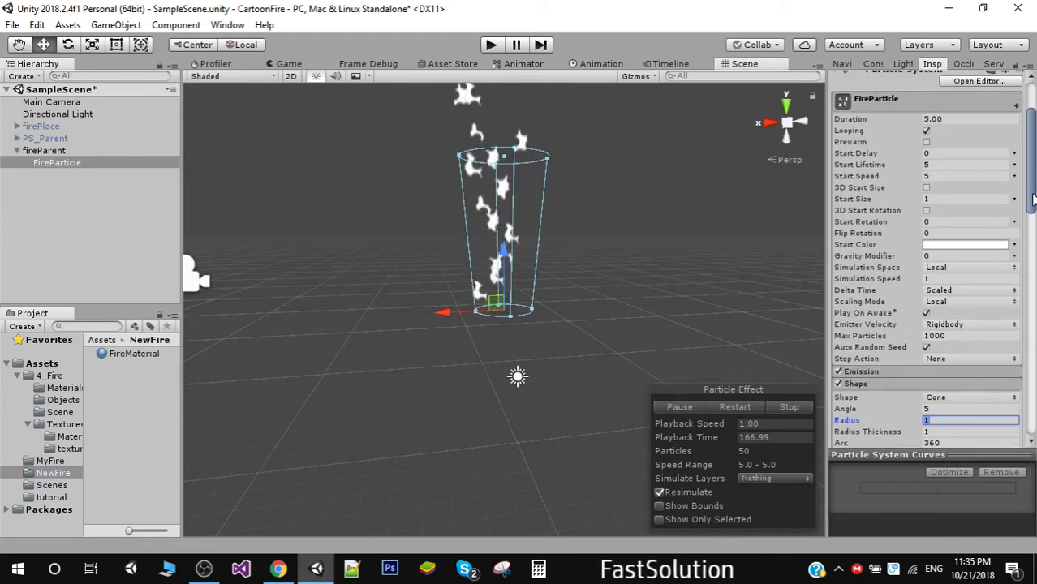
left_click(942, 198)
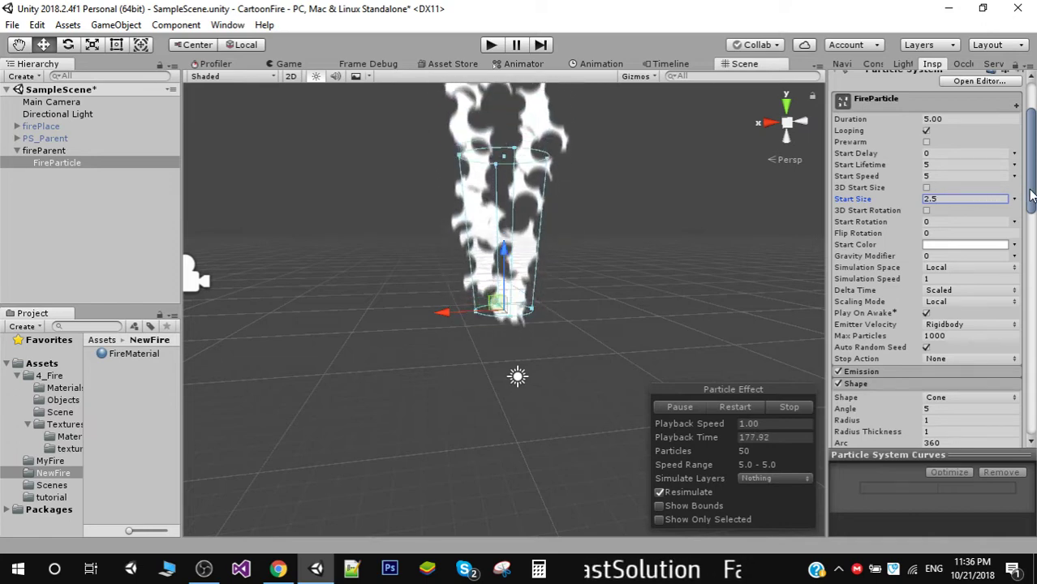
left_click_drag(1032, 195, 1033, 201)
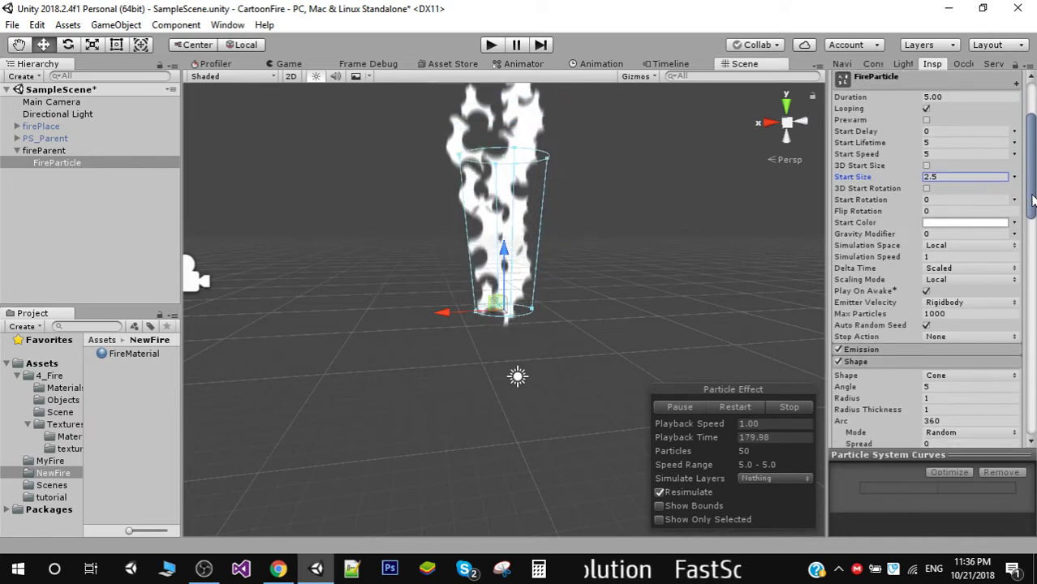
left_click(974, 143)
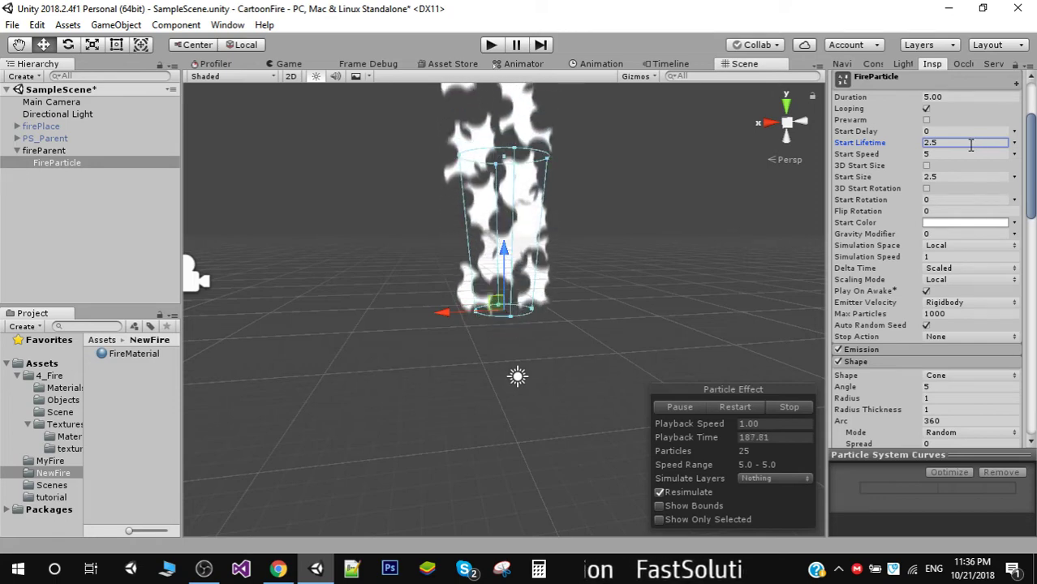
left_click(951, 154)
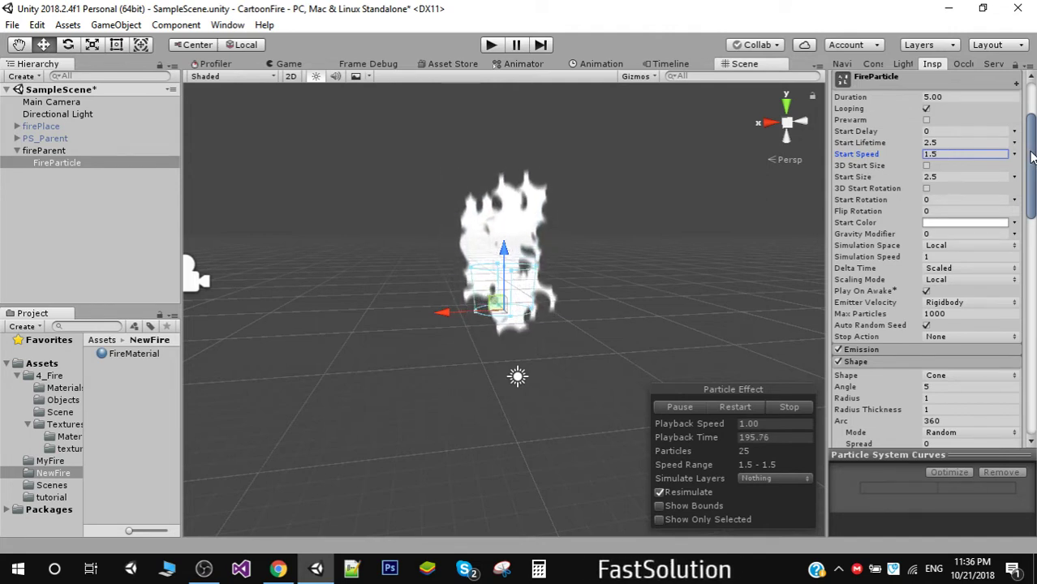
Enable the Color over Lifetime module of the FireParticle particle system.
left_click_drag(1033, 156, 1036, 277)
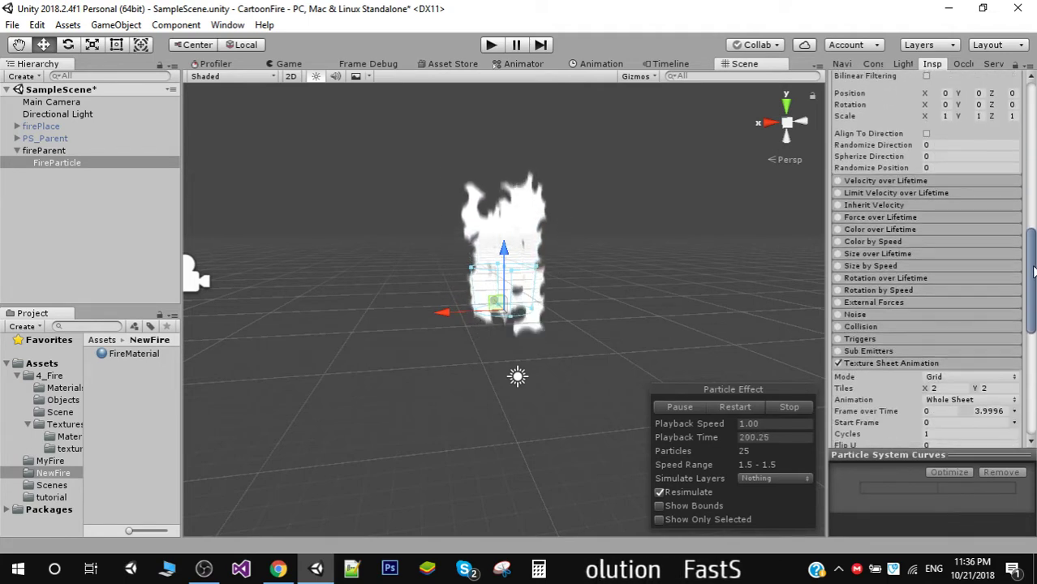
left_click(868, 228)
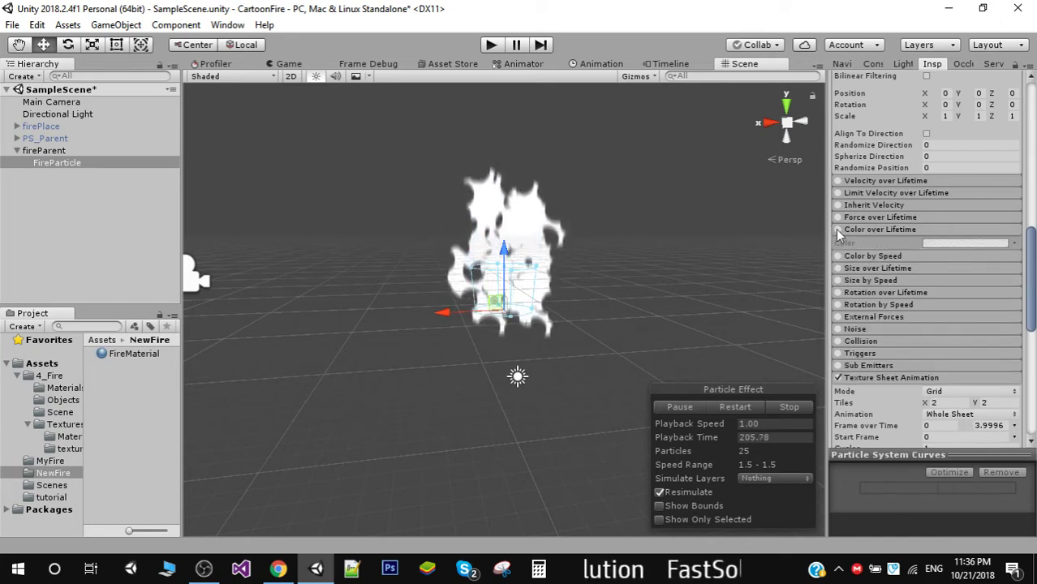
left_click(839, 229)
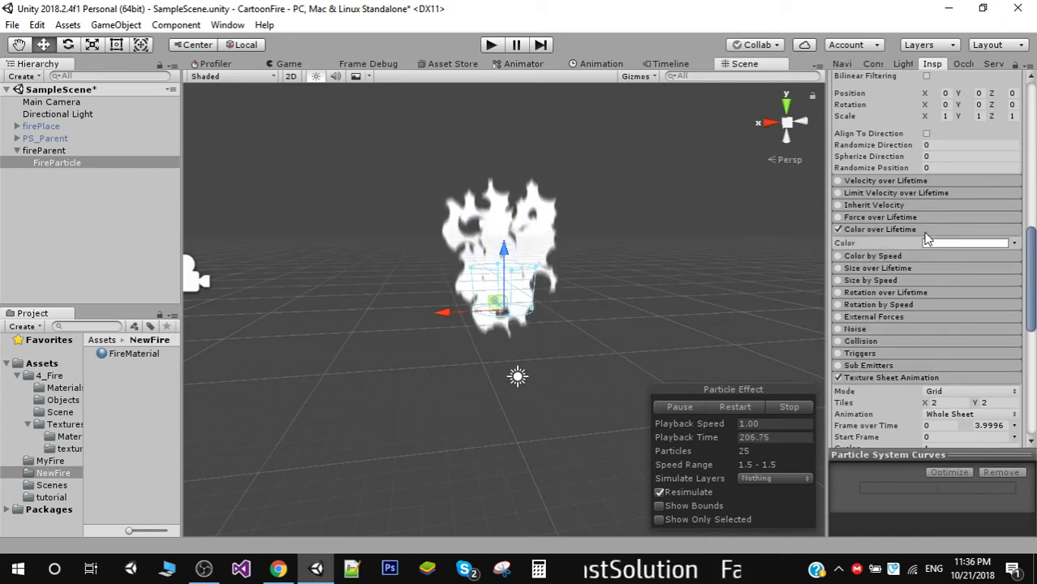
left_click(1014, 243)
left_click(957, 252)
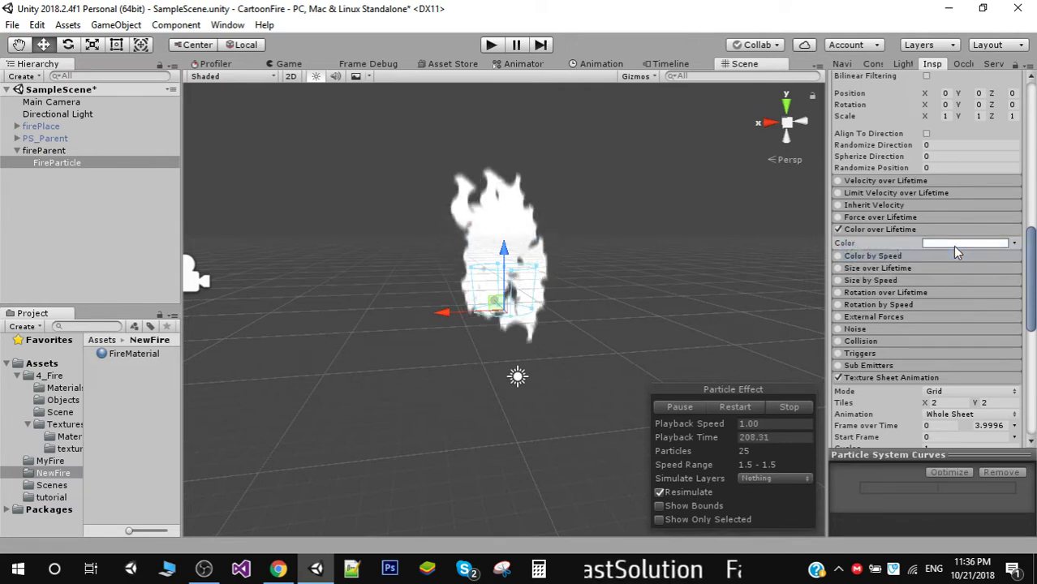
Set the alpha at the start (0% location) of the Color over Lifetime gradient to 0.
left_click(953, 246)
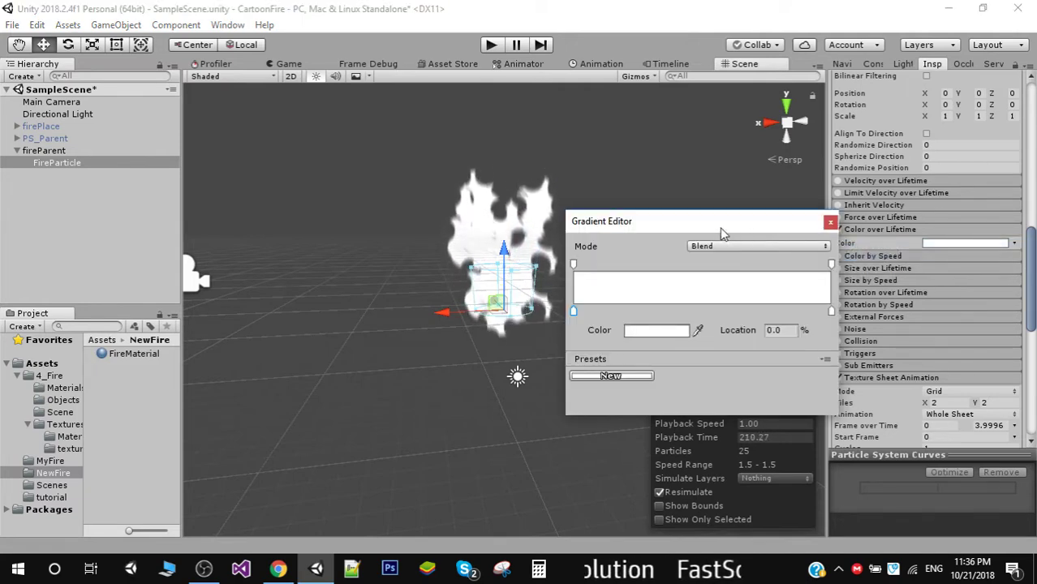
left_click_drag(714, 233, 764, 201)
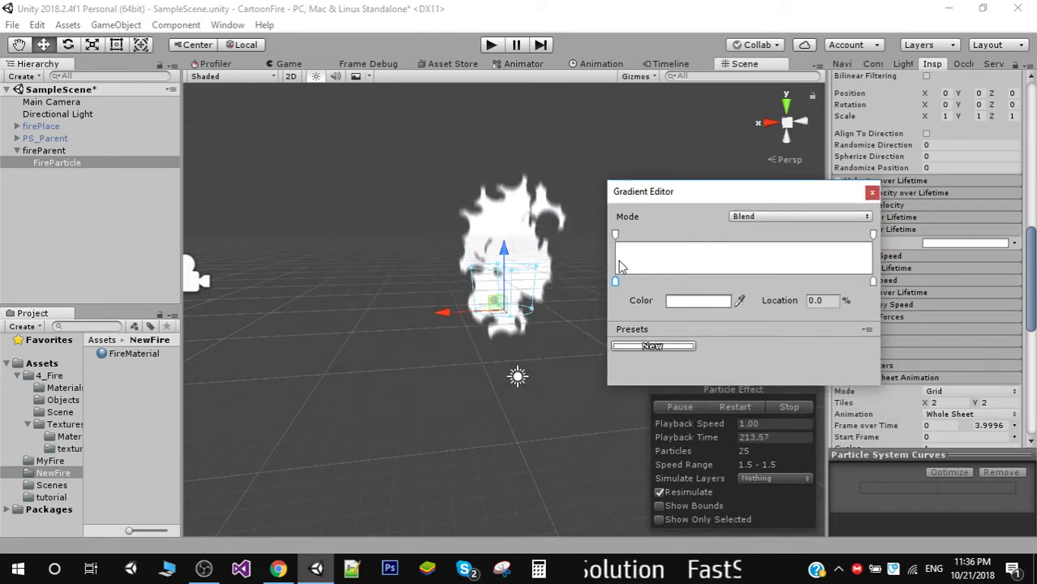
left_click(616, 235)
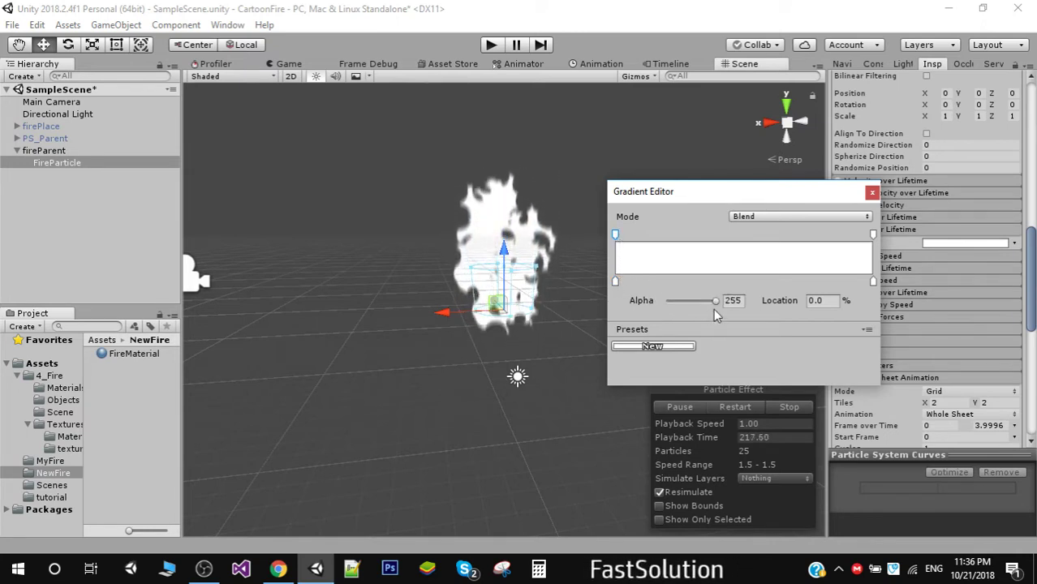
left_click_drag(714, 301, 661, 311)
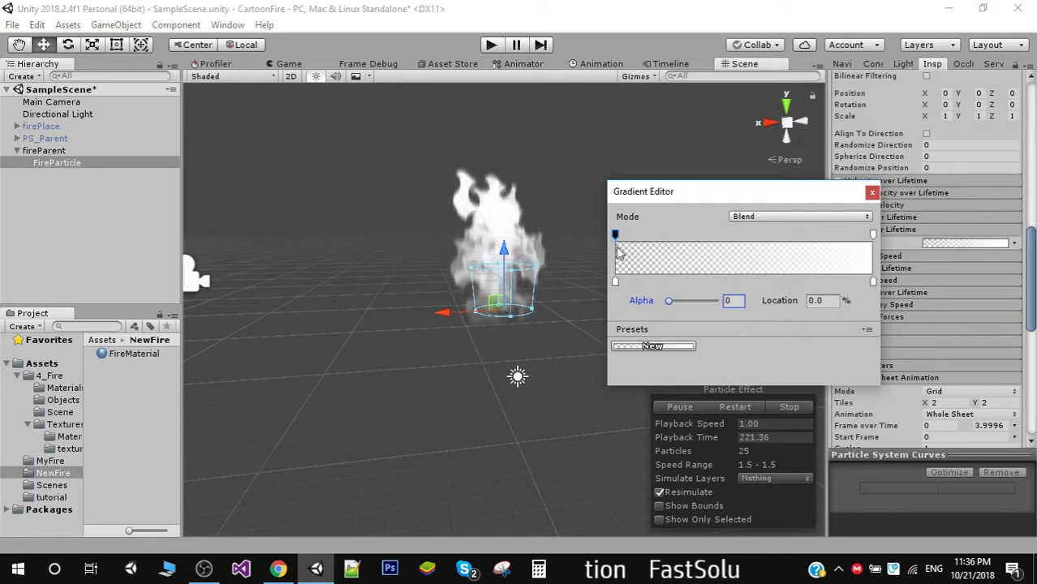
Set the color at the start (0% location) of the Color over Lifetime gradient to yellow FFF504.
left_click(615, 282)
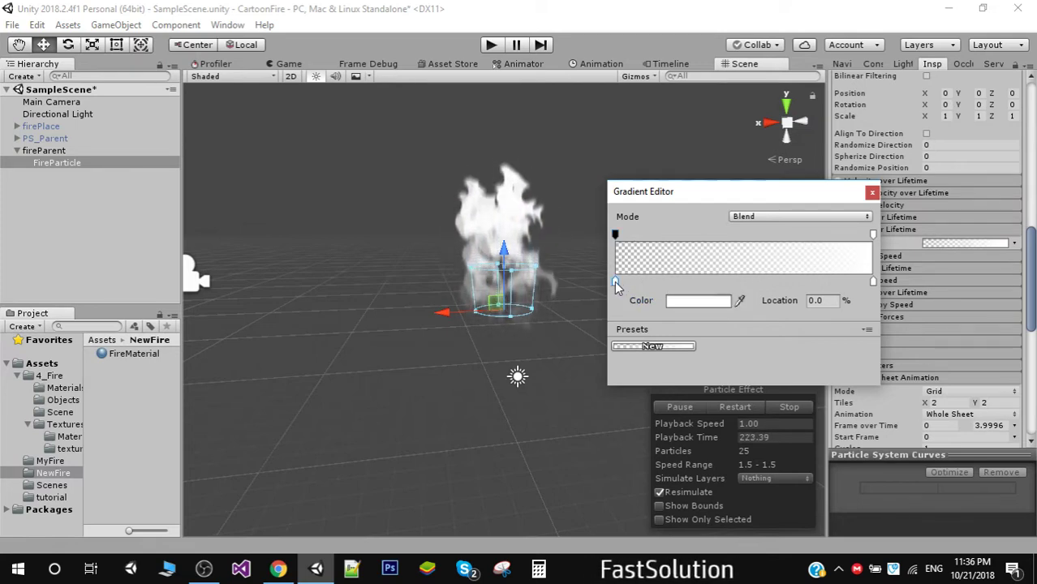
left_click(687, 307)
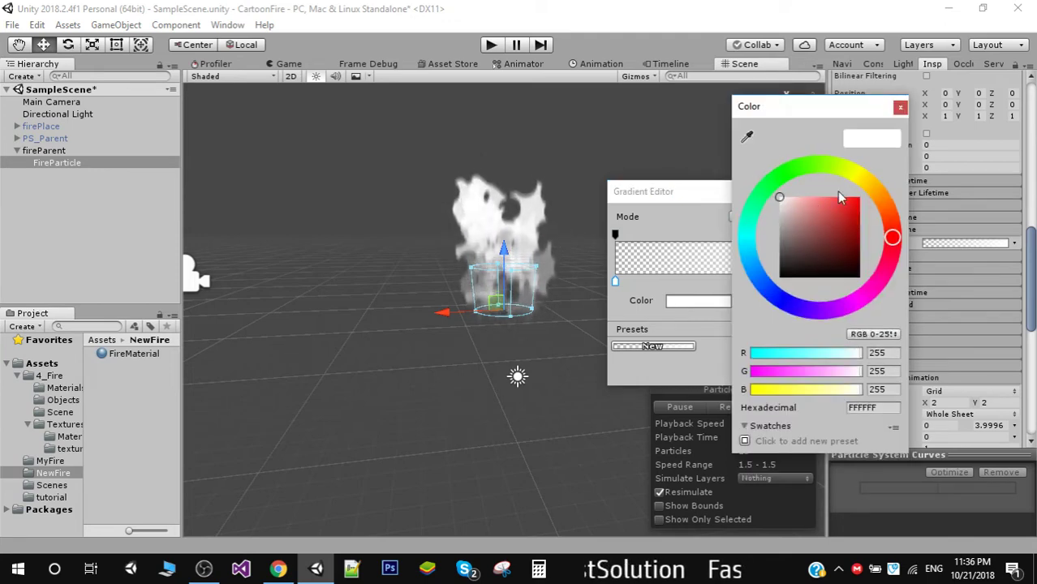
left_click(860, 180)
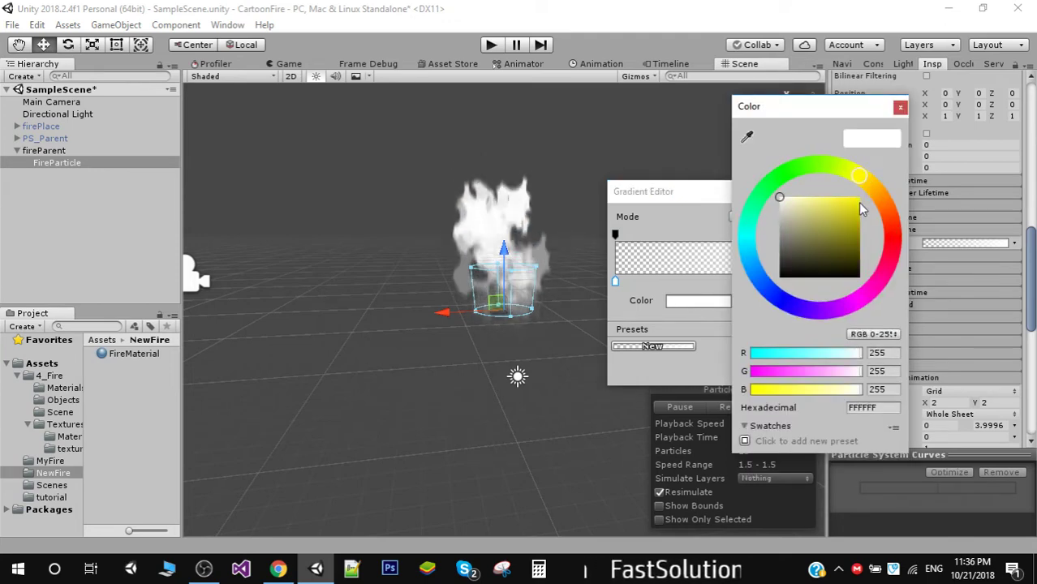
left_click(859, 203)
left_click_drag(860, 195, 860, 192)
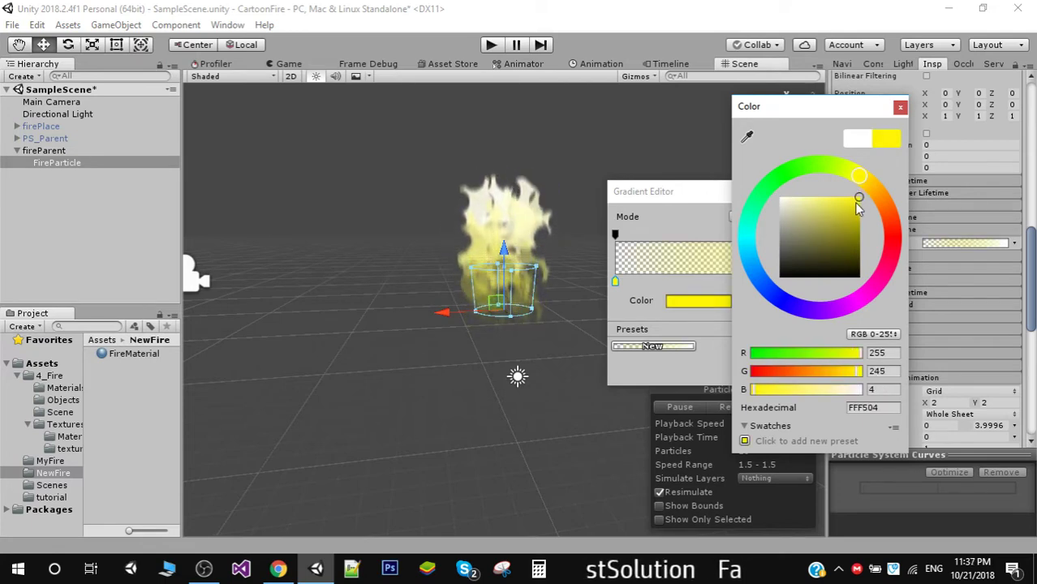
left_click(900, 107)
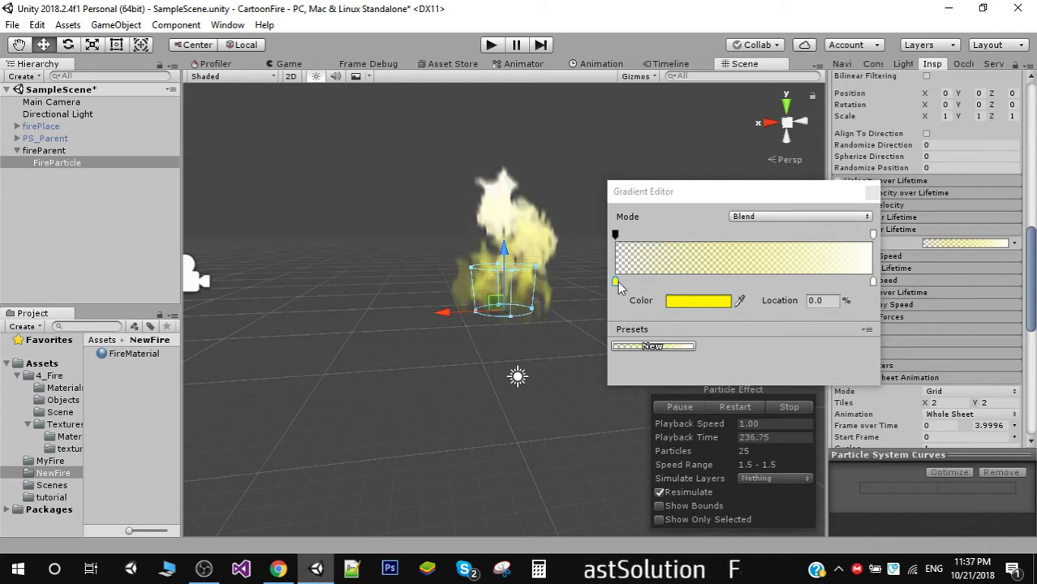
Add an alpha key of 255 at about 12.6% of the gradient and set the end key's alpha to 0.
left_click(648, 235)
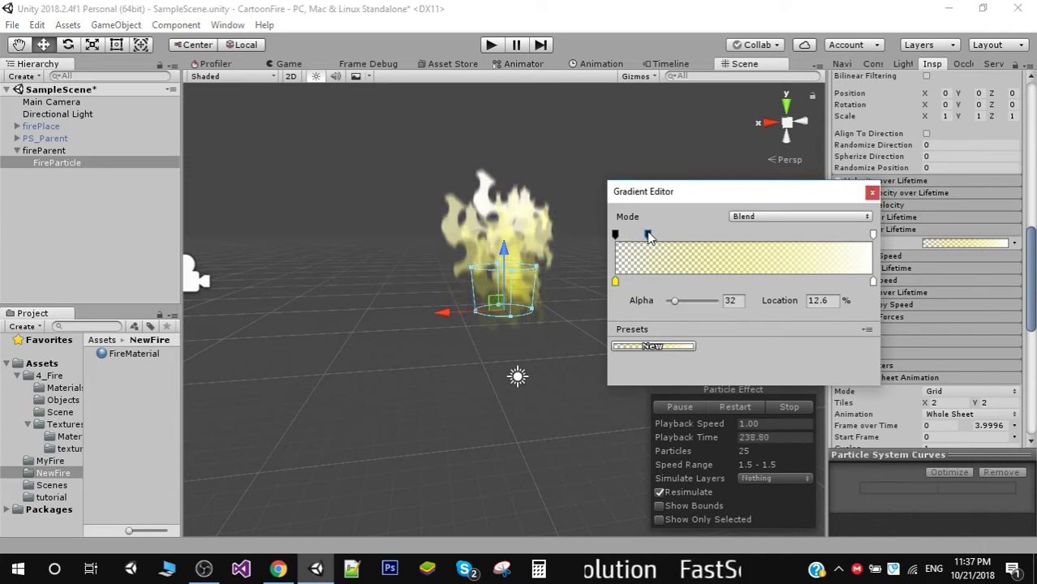
left_click_drag(677, 307, 729, 308)
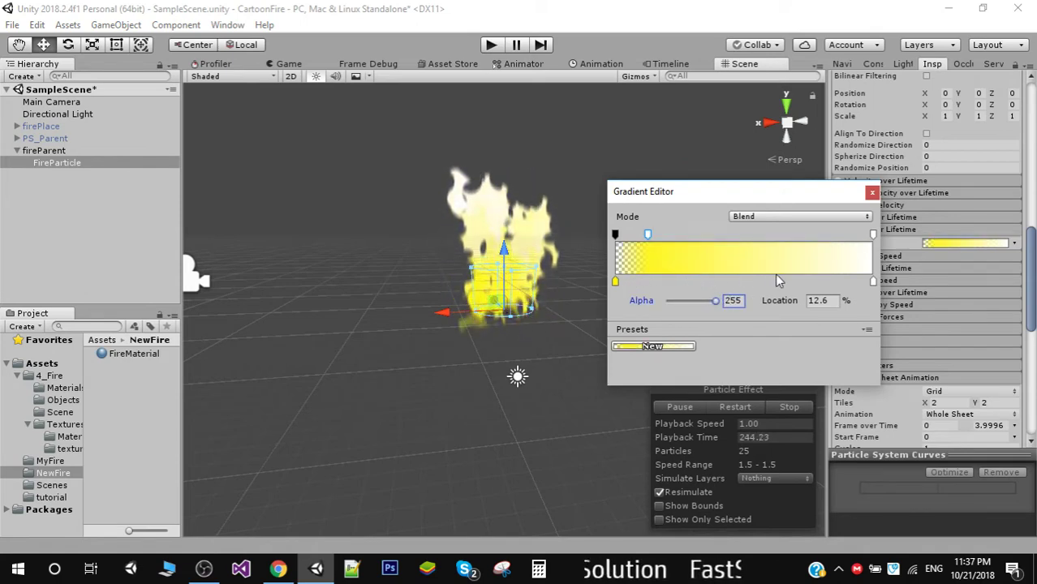
left_click(874, 236)
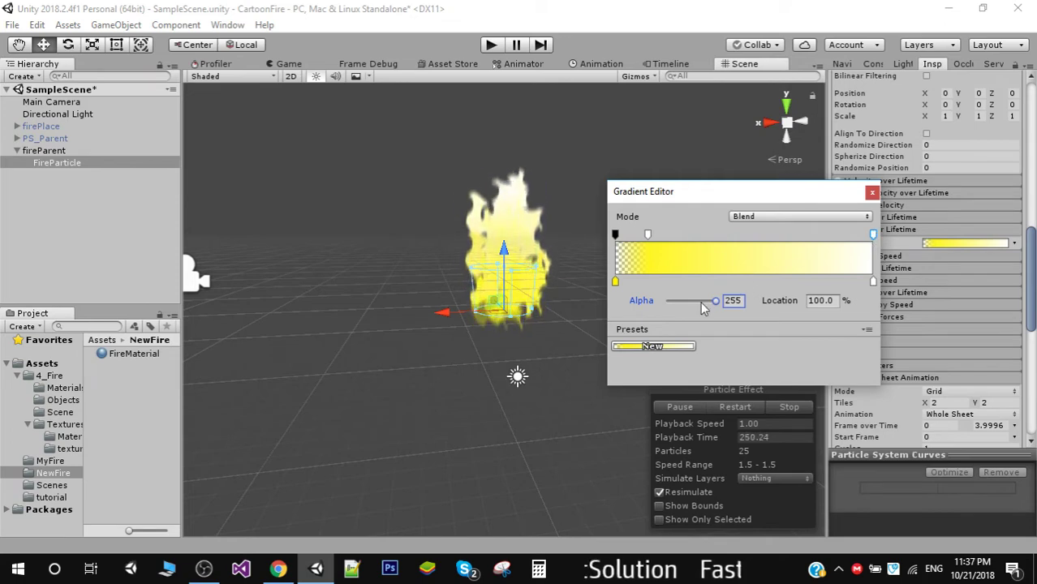
left_click_drag(690, 311, 658, 311)
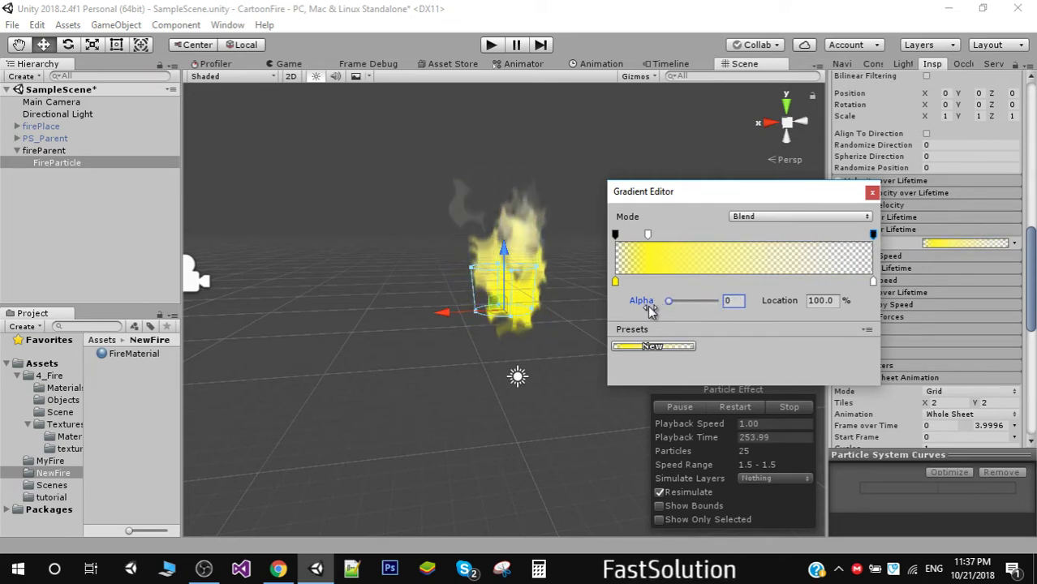
Add a color key at about 34% of the gradient and set it to orange FF7C13.
left_click(703, 281)
left_click(693, 302)
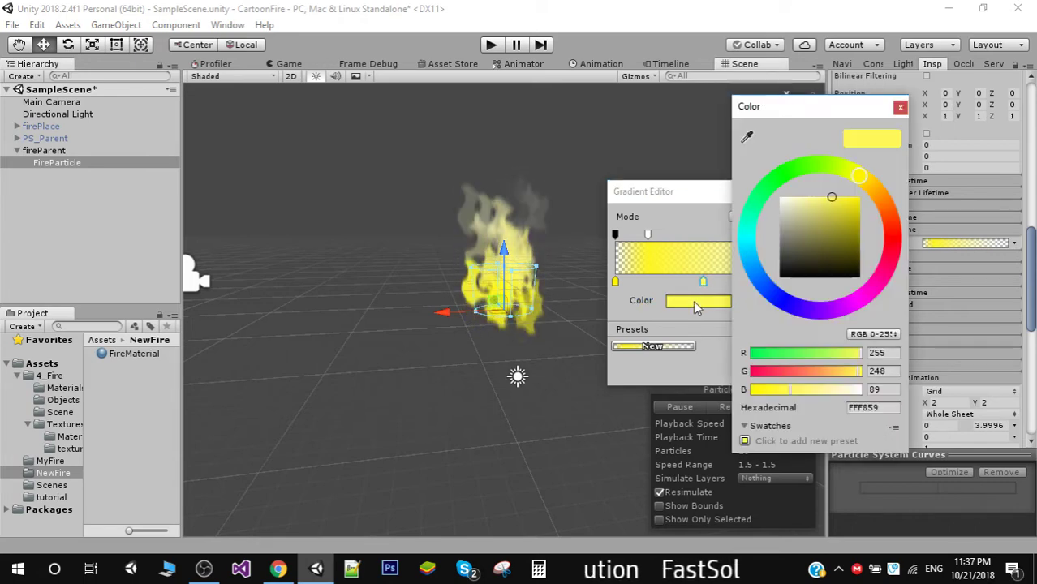
left_click(880, 192)
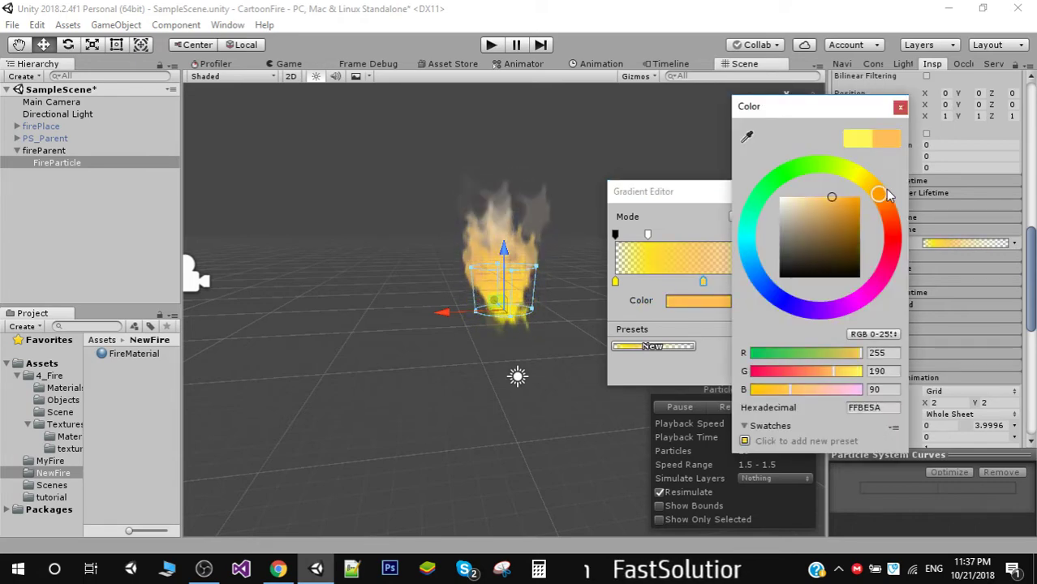
mouse_move(891, 197)
left_mouse_down()
mouse_move(901, 213)
mouse_move(857, 200)
mouse_move(902, 229)
mouse_move(887, 203)
mouse_move(896, 209)
left_mouse_up()
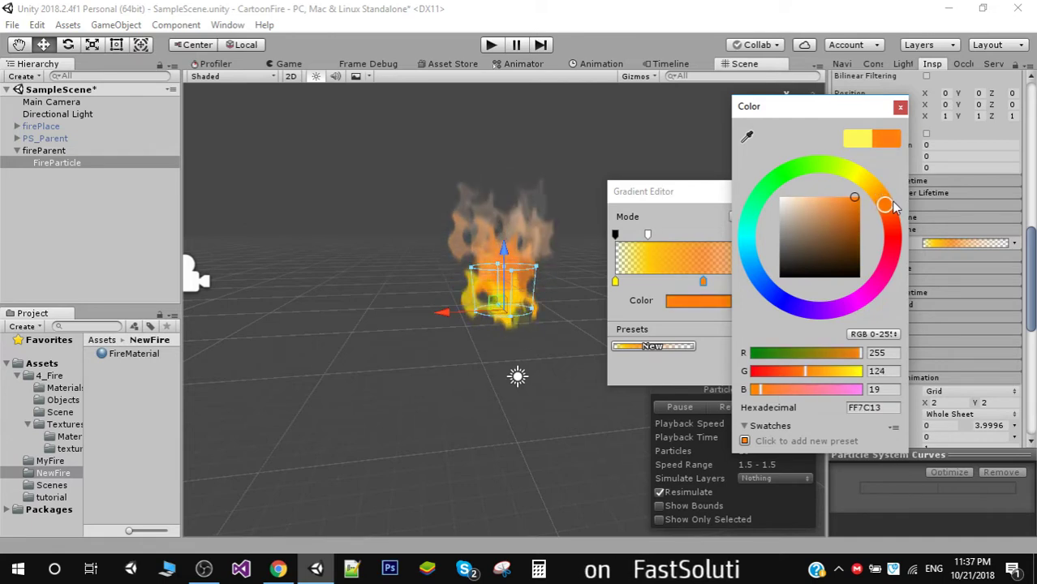
left_click(900, 108)
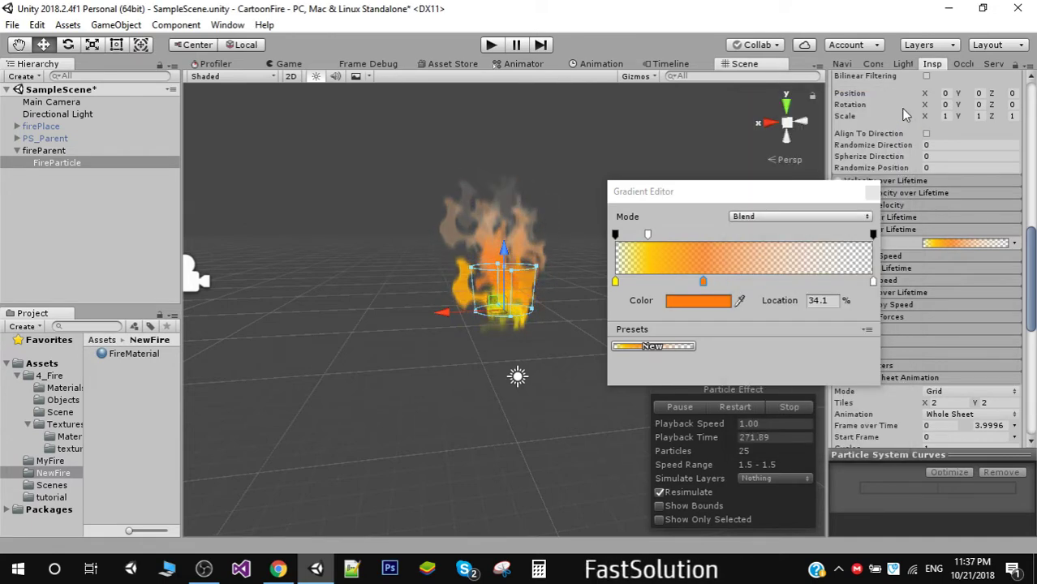
Shift the gradient's opaque alpha key slightly later, moving the yellow key to about 15.3% and the orange key to about 42.6%.
left_click(649, 235)
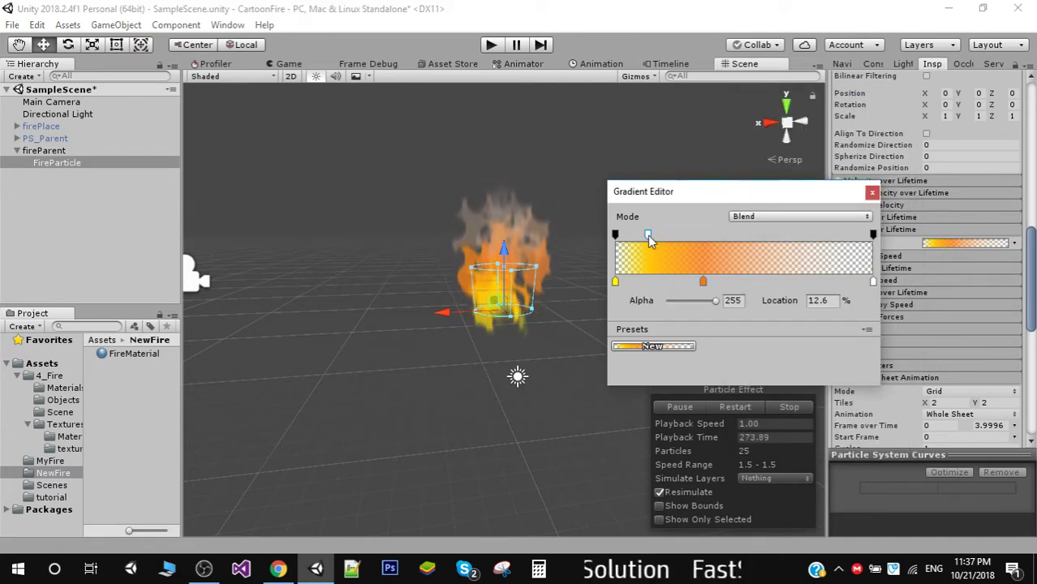
left_click_drag(617, 281, 655, 281)
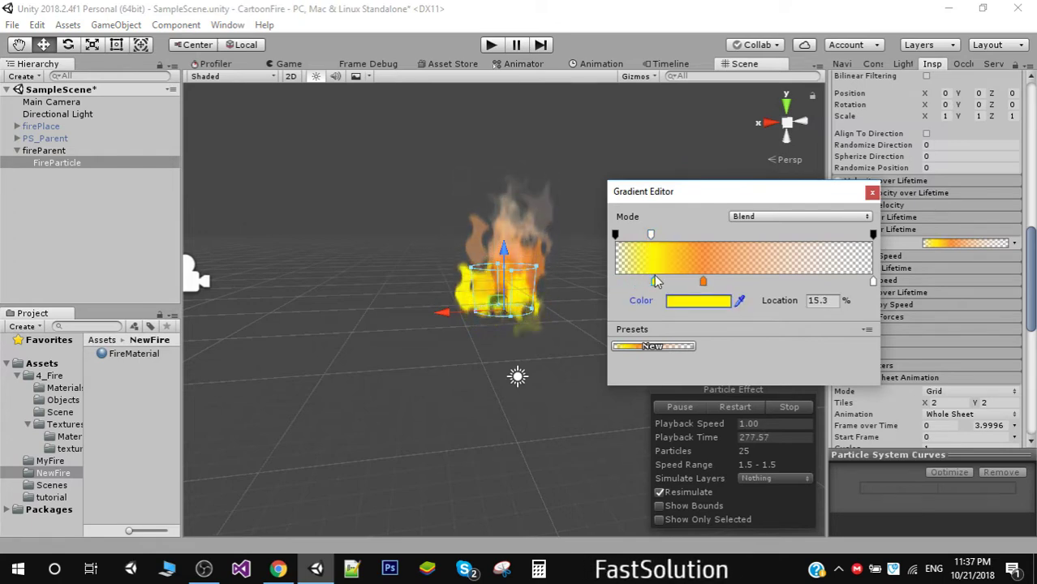
left_click_drag(704, 283, 714, 281)
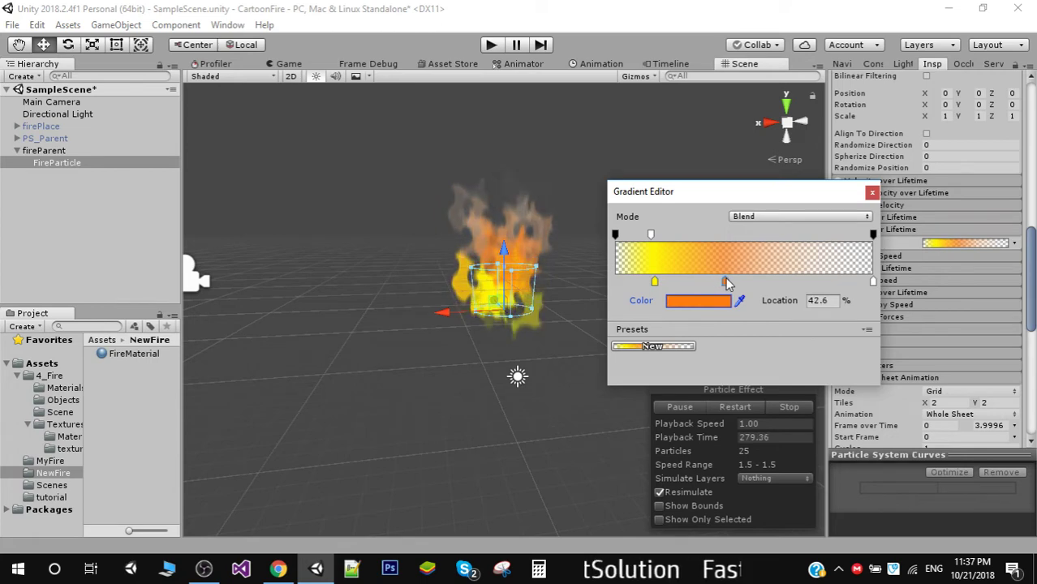
Set the color at the gradient's end (100% location) to dark grey 222222 and close the Gradient Editor.
left_click(873, 282)
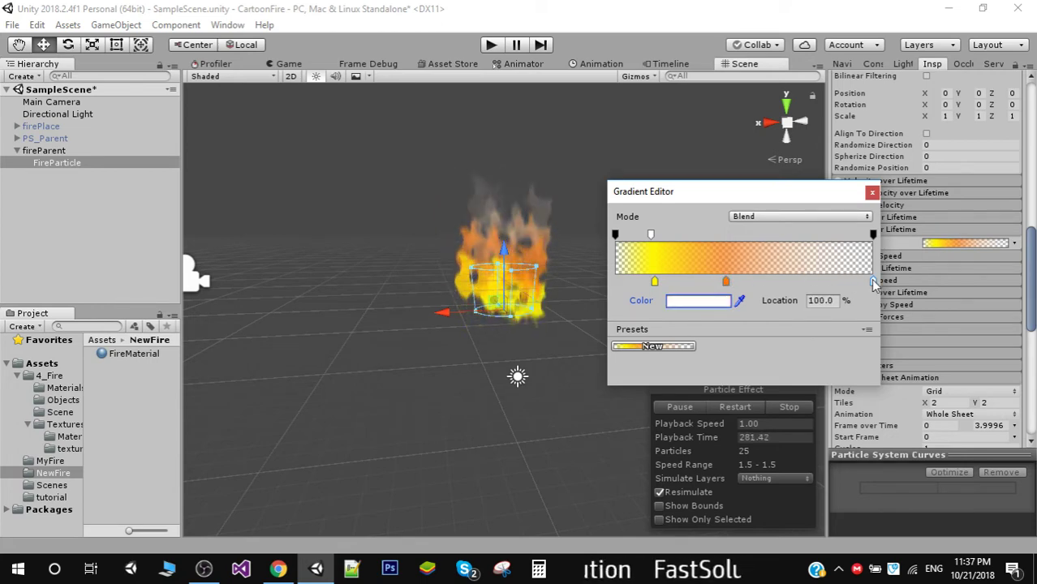
left_click(702, 303)
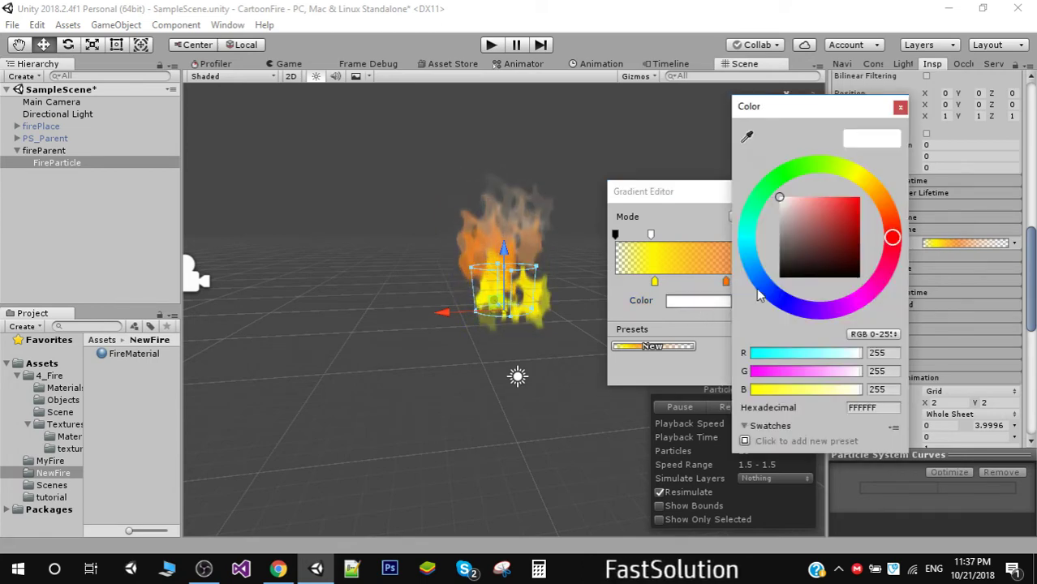
left_click_drag(781, 258, 781, 272)
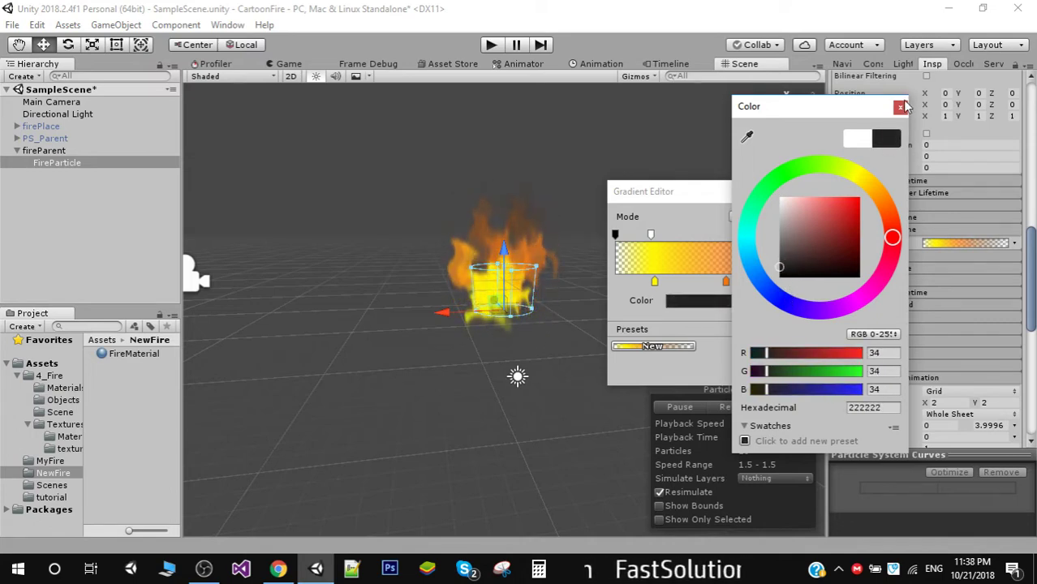
left_click(900, 107)
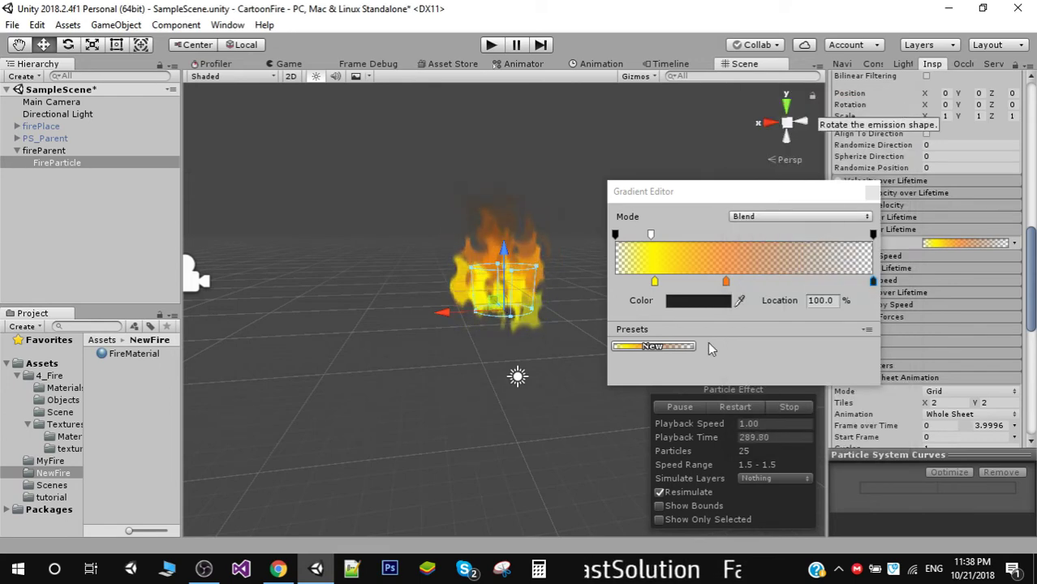
left_click(871, 194)
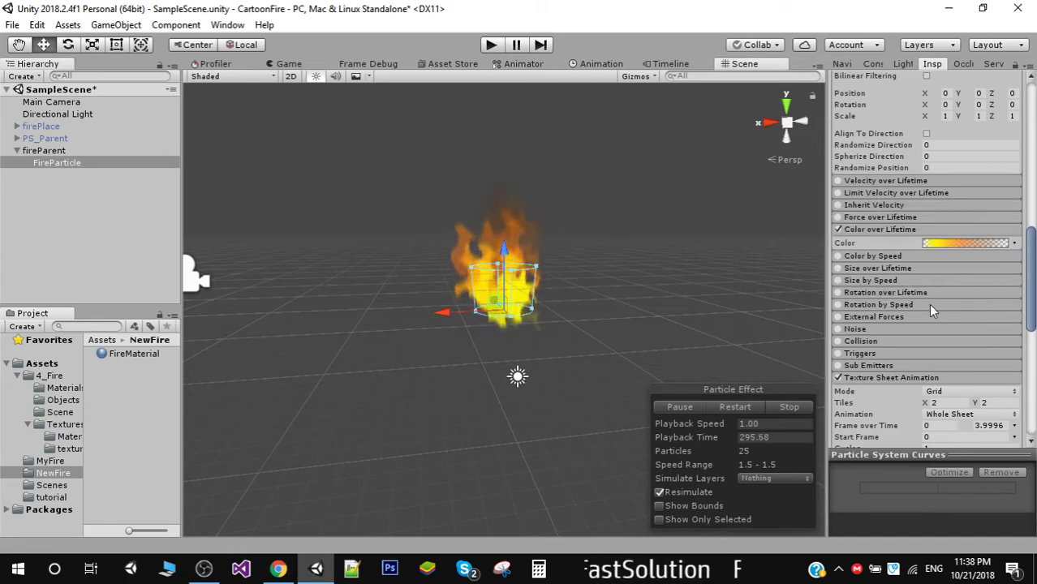
Enable FireParticle's Size over Lifetime module with its Size in Curve mode.
left_click(910, 266)
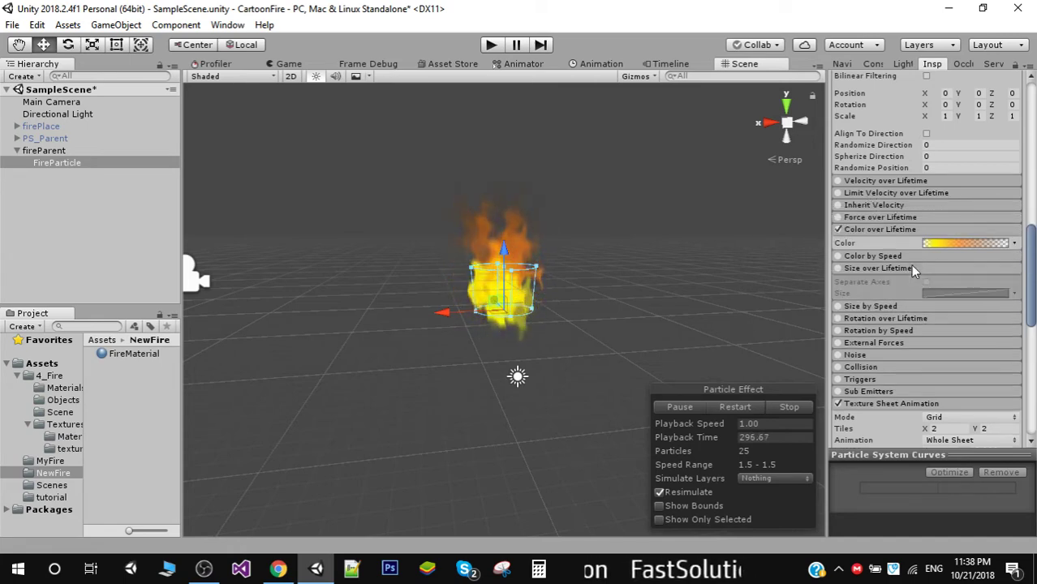
left_click(838, 269)
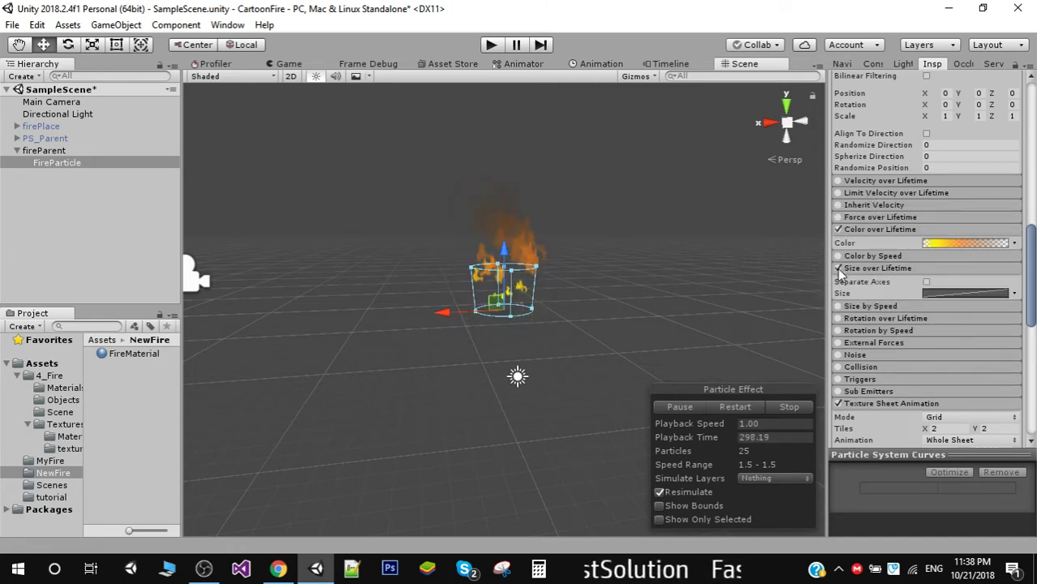
left_click(1015, 295)
left_click(924, 310)
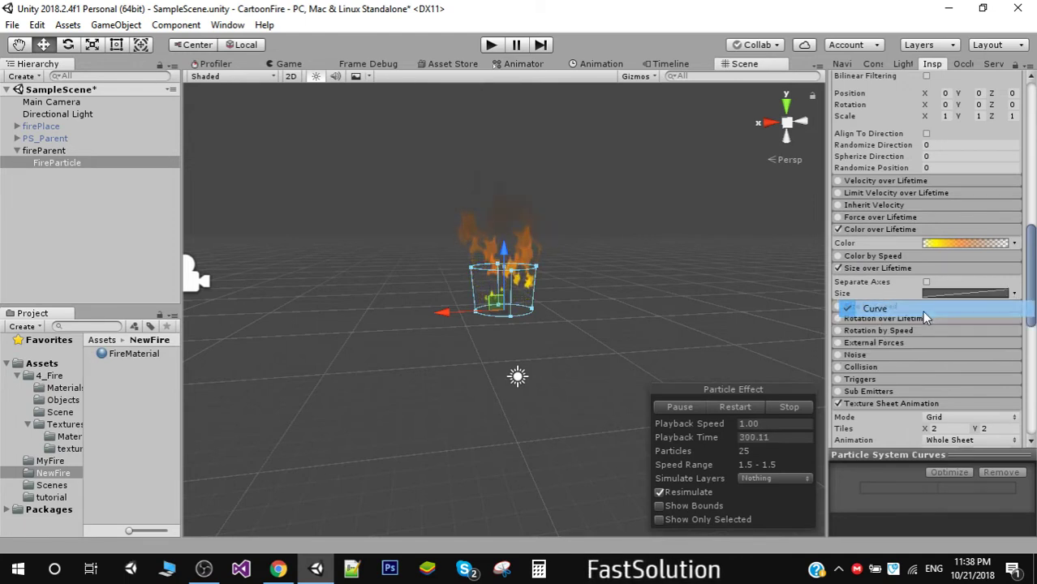
Raise the start of the Size over Lifetime curve to about 0.4, with its end at 1.0.
left_click(950, 294)
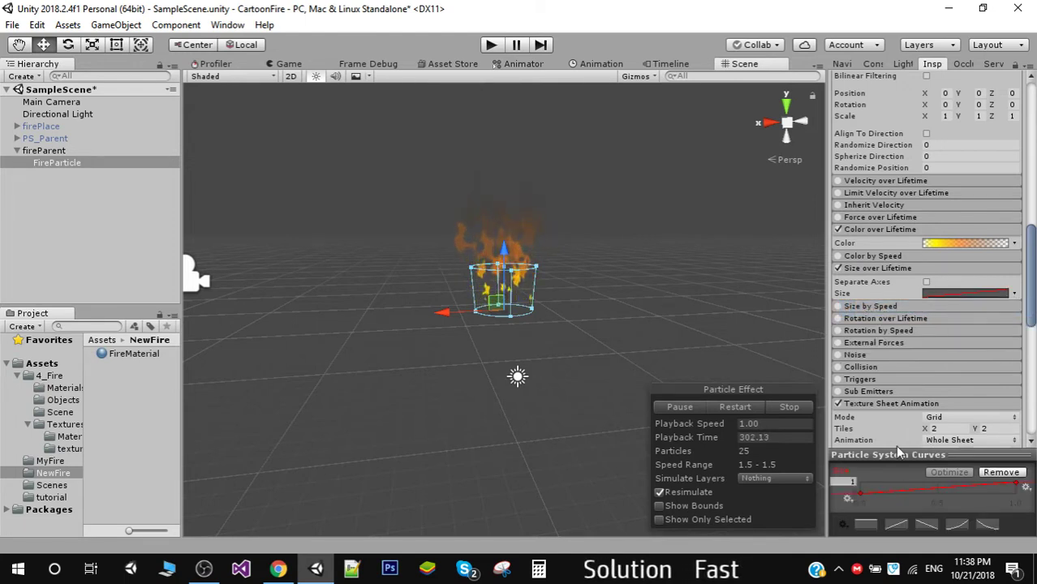
left_click_drag(899, 452, 899, 276)
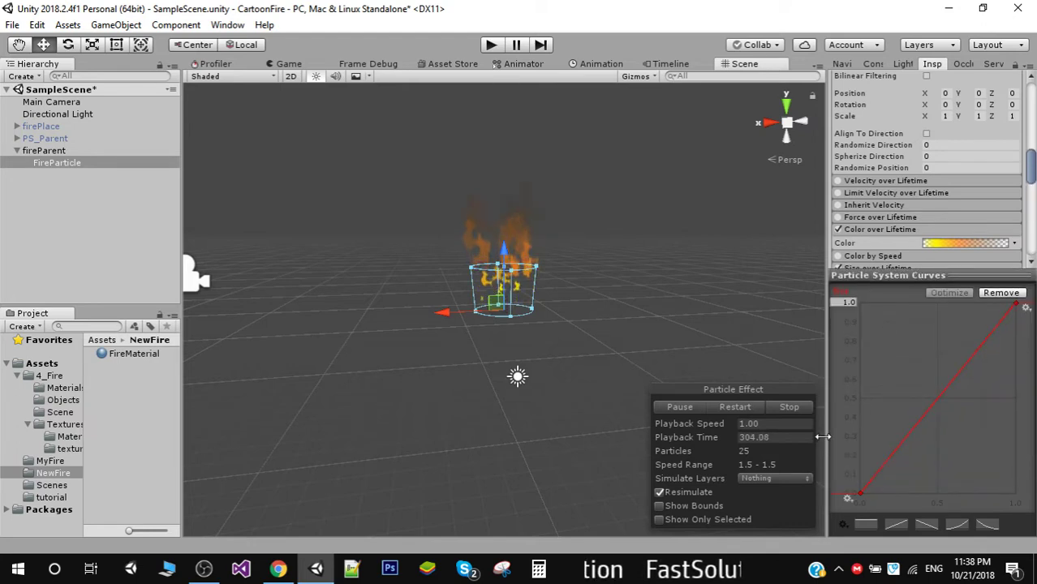
left_click_drag(822, 437, 585, 453)
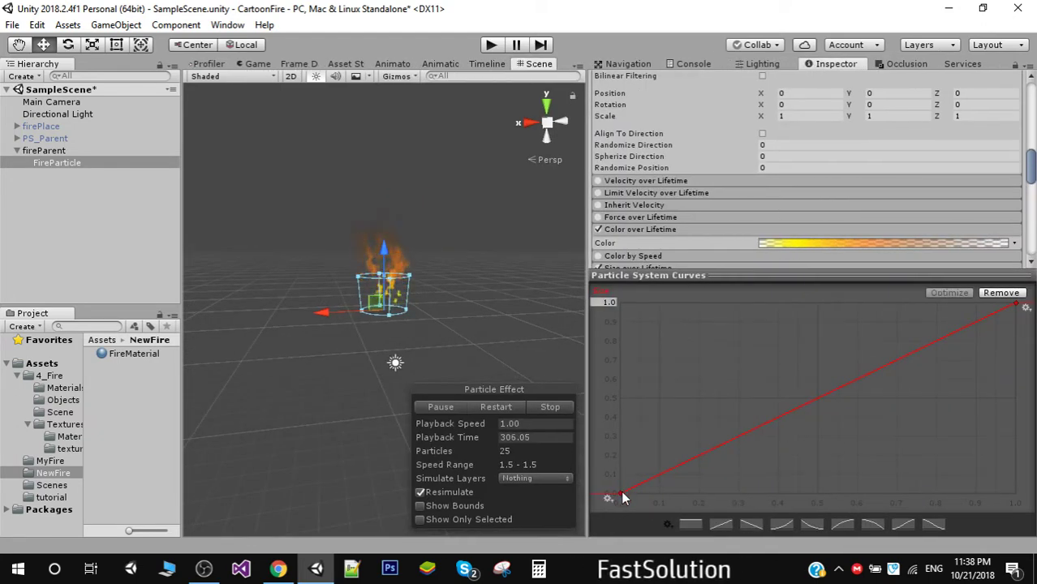
left_click_drag(623, 496, 620, 419)
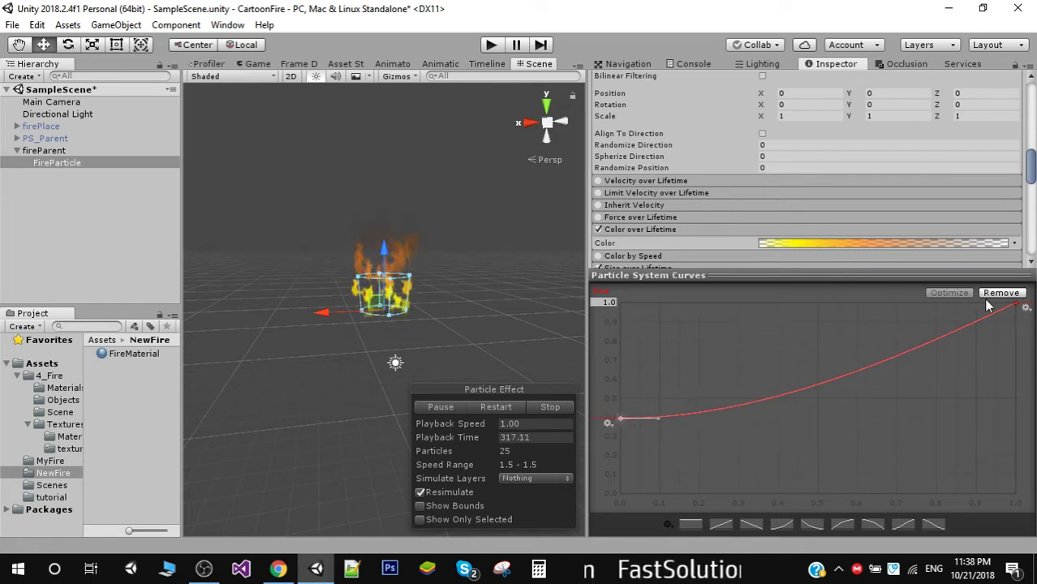
mouse_move(1017, 307)
left_mouse_down()
mouse_move(1017, 347)
mouse_move(1015, 305)
left_mouse_up()
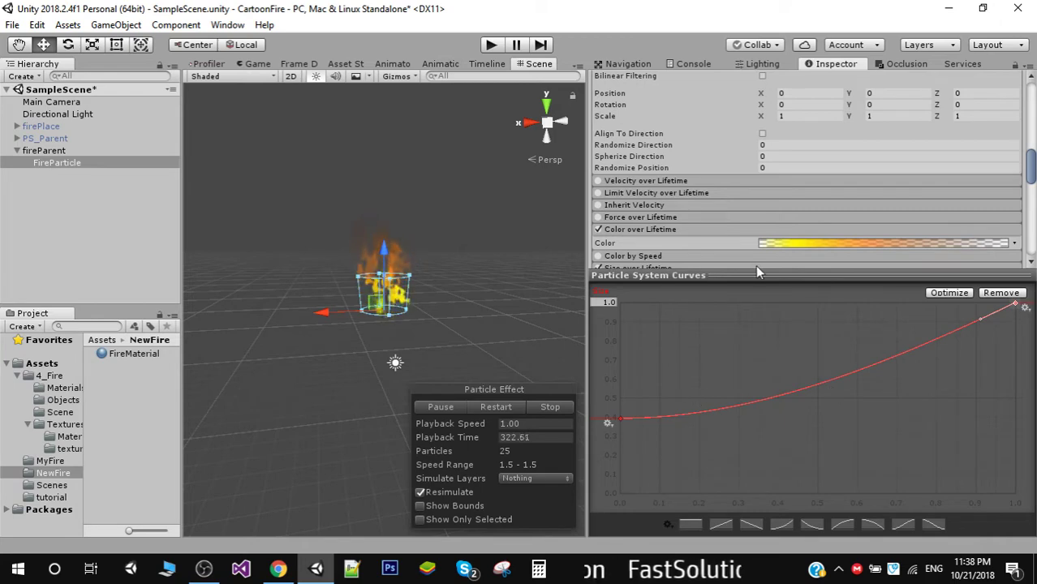
left_click_drag(759, 273, 767, 460)
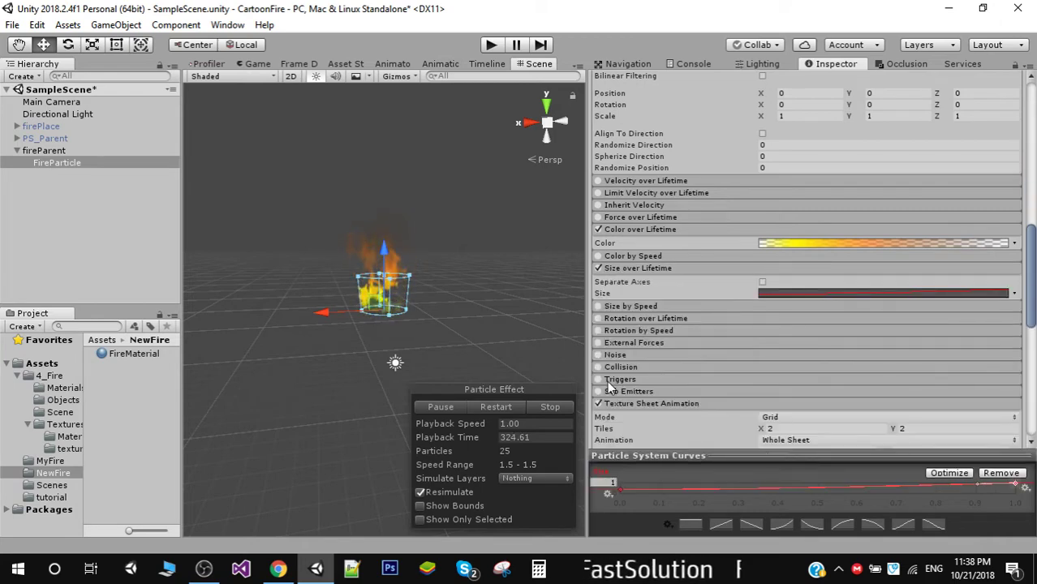
left_click_drag(588, 350, 733, 393)
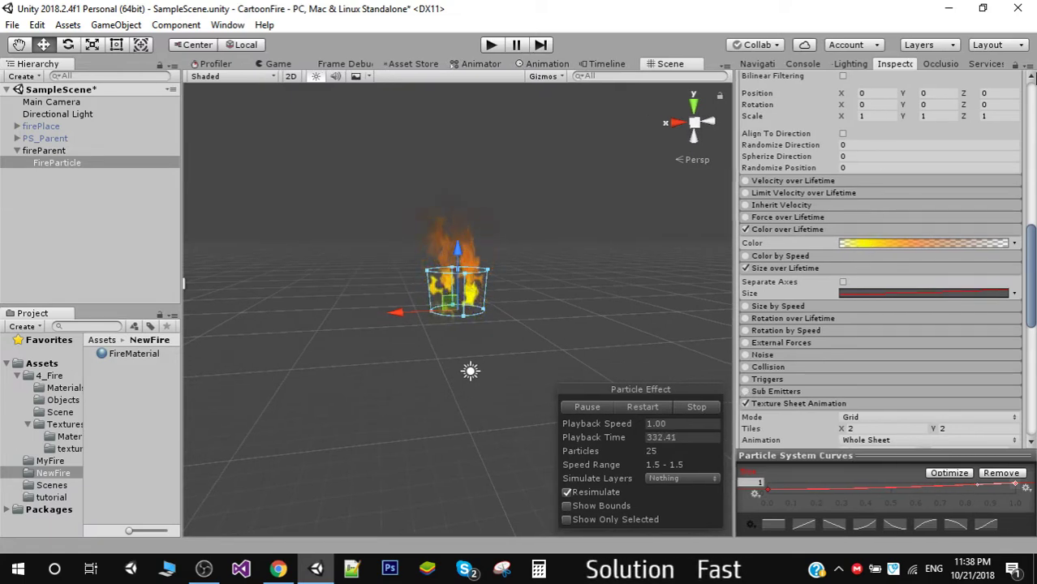
Set FireParticle's Gravity Modifier to -0.05.
left_click_drag(1032, 264, 1036, 61)
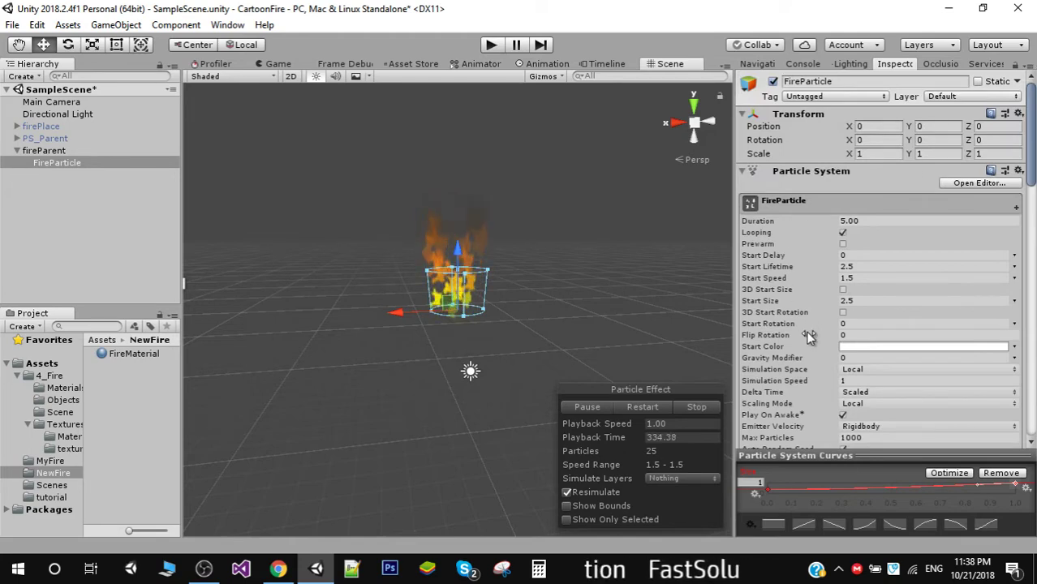
left_click(852, 357)
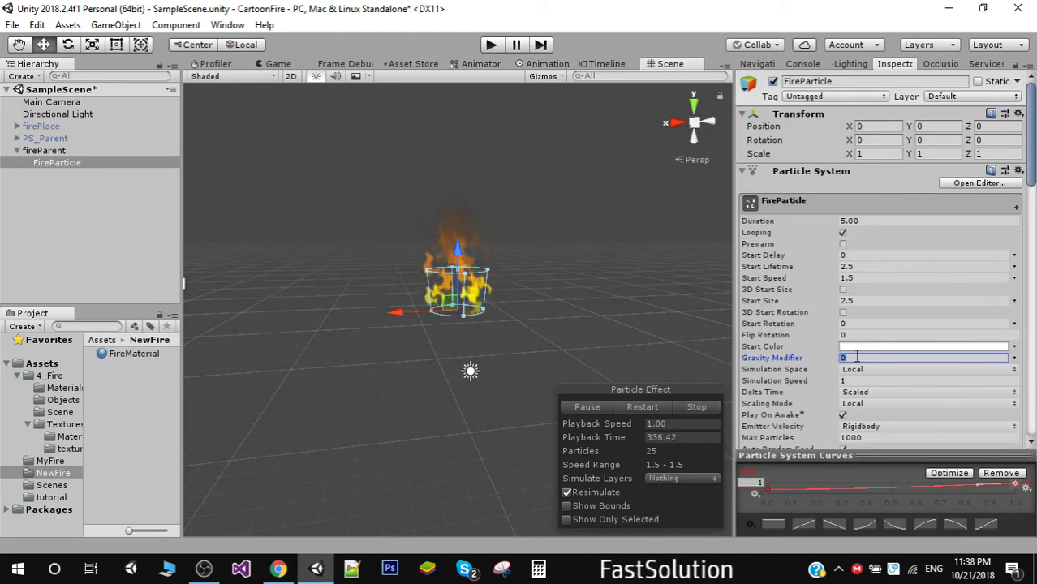
type("-")
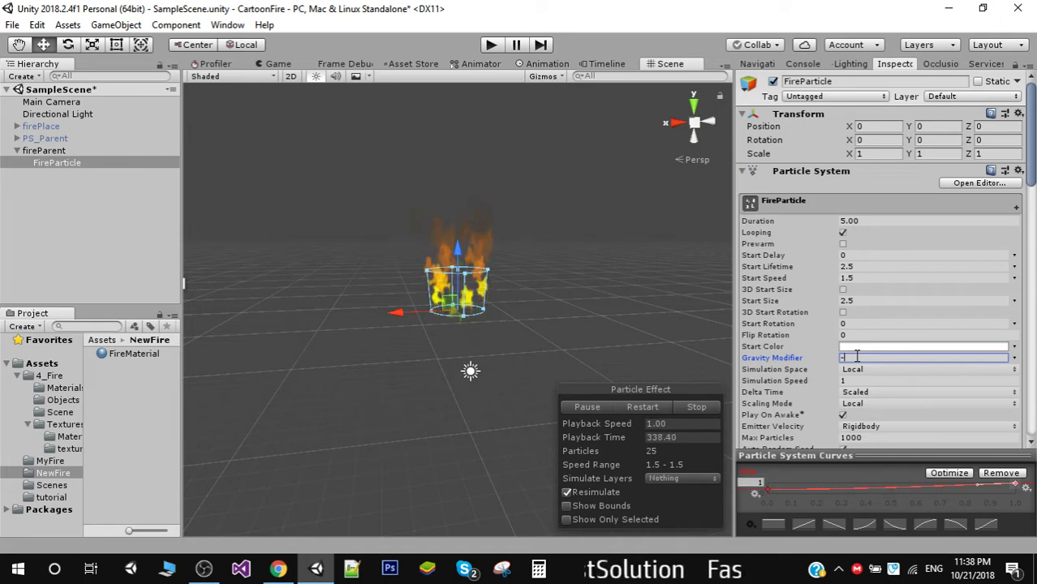
type("0")
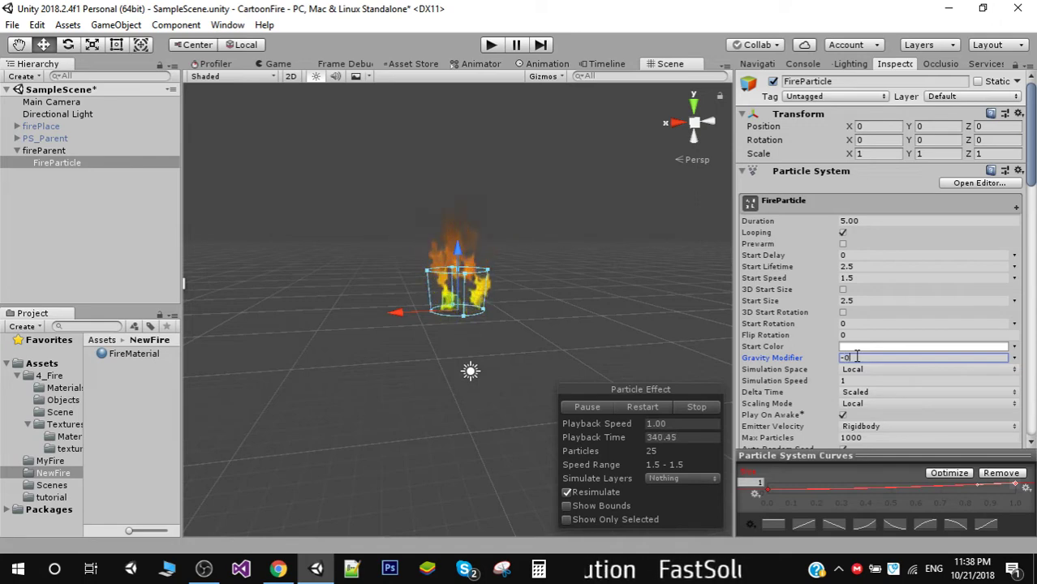
type(".05")
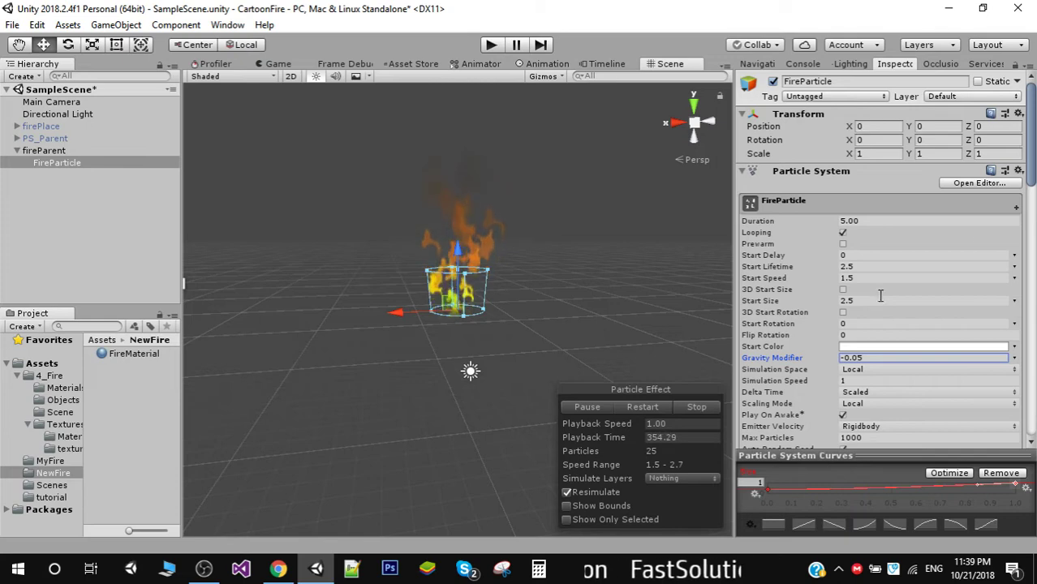
Make FireParticle's Start Rotation random between two constants, -35 and 45.
left_click_drag(1028, 163, 1033, 193)
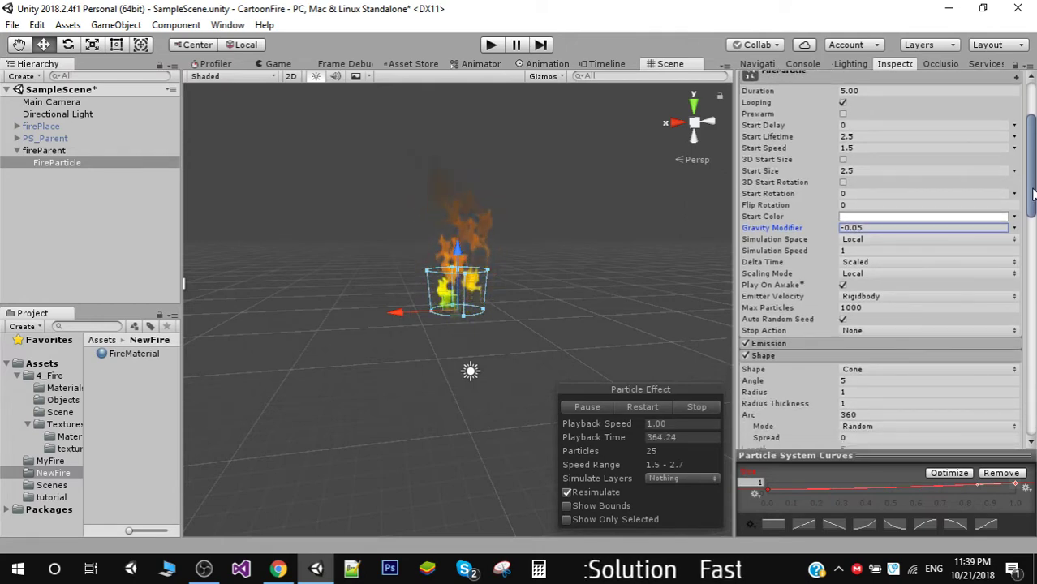
left_click(1014, 197)
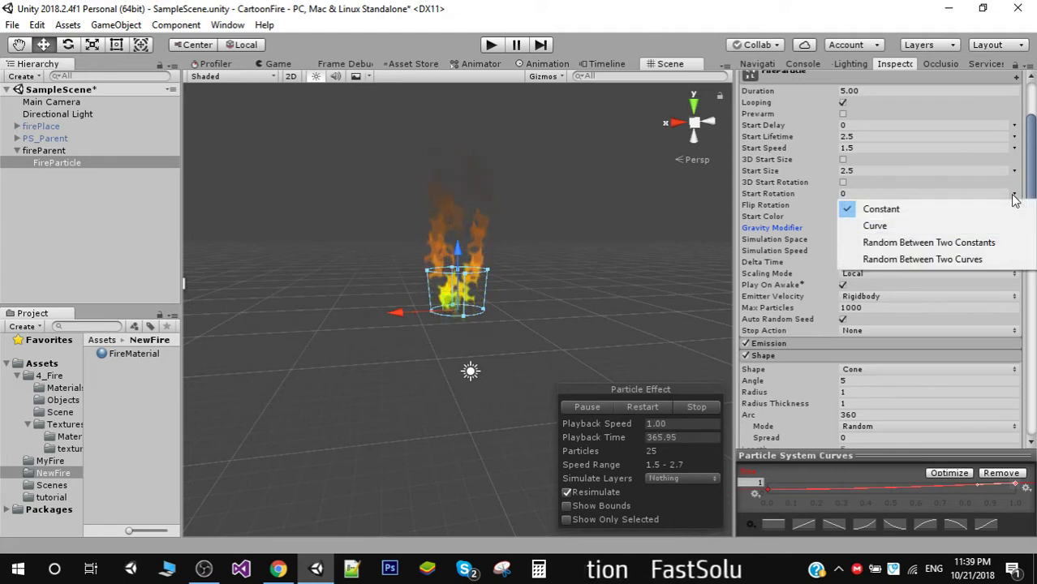
left_click(944, 238)
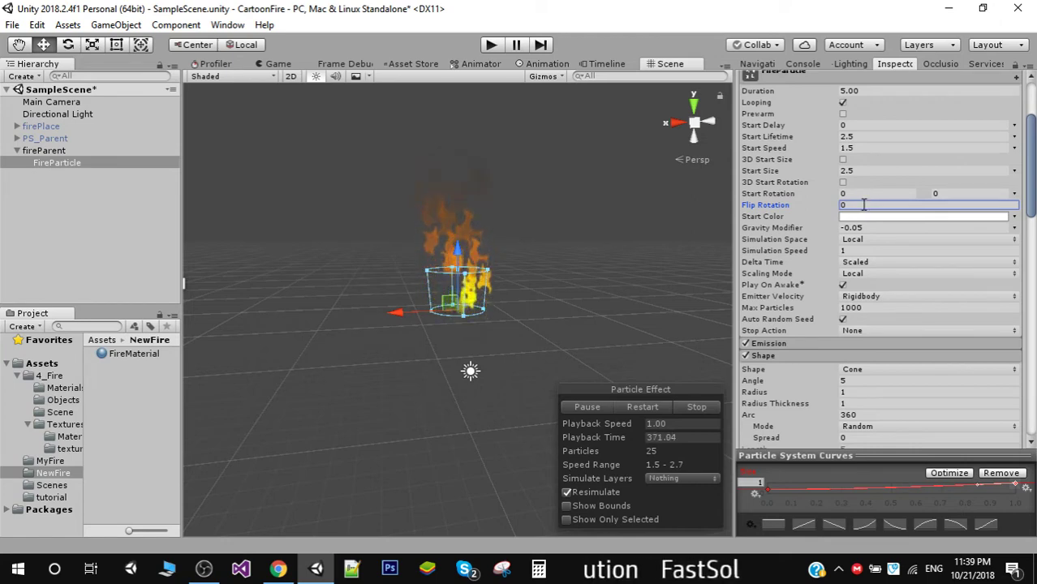
left_click(866, 195)
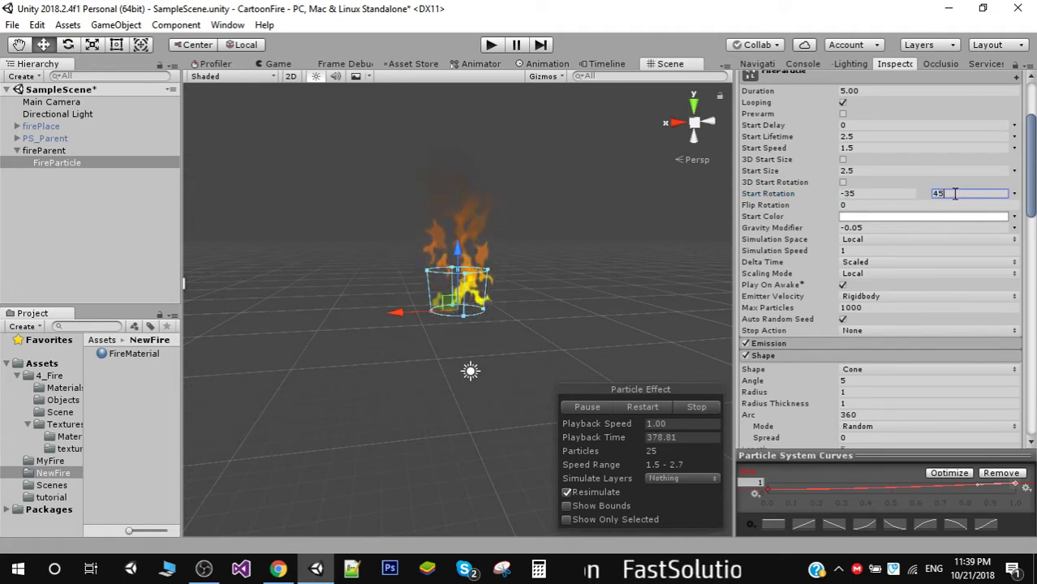
Set FireParticle's Start Color to light grey DBD6D6 and check the fire in the Game view.
left_click(883, 220)
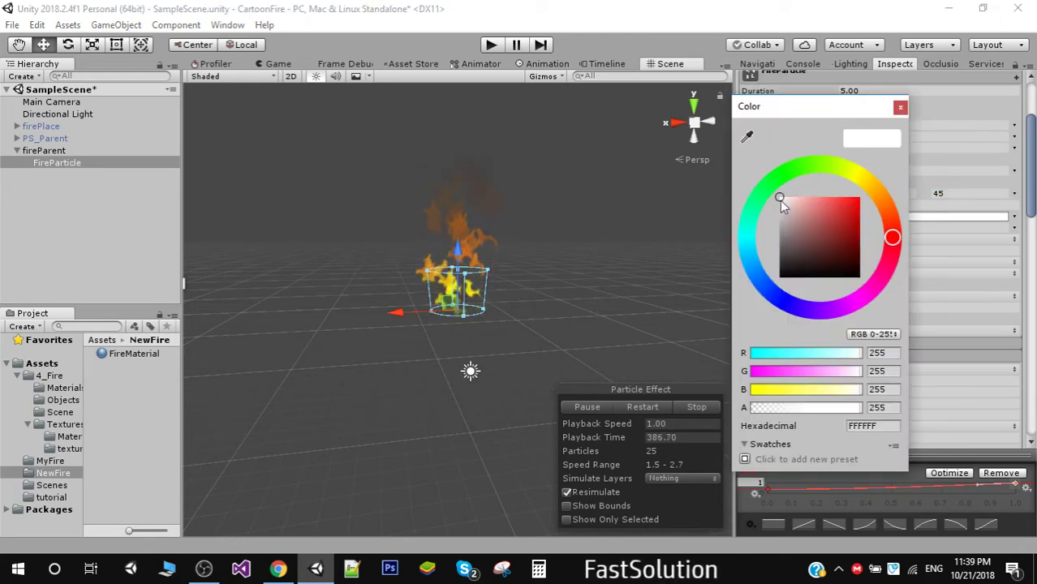
mouse_move(780, 201)
left_mouse_down()
mouse_move(781, 224)
mouse_move(781, 209)
left_mouse_up()
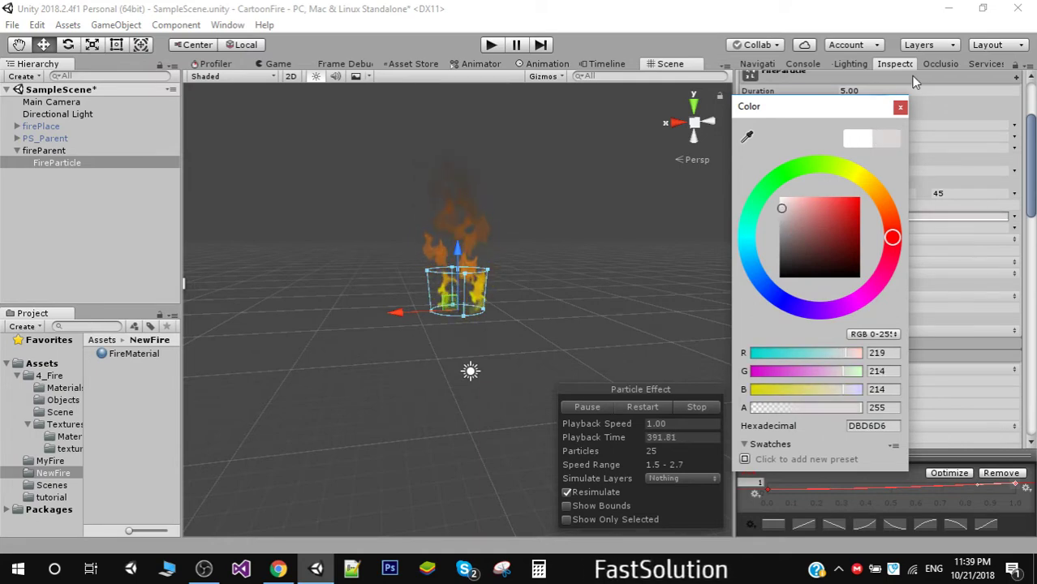
left_click(898, 107)
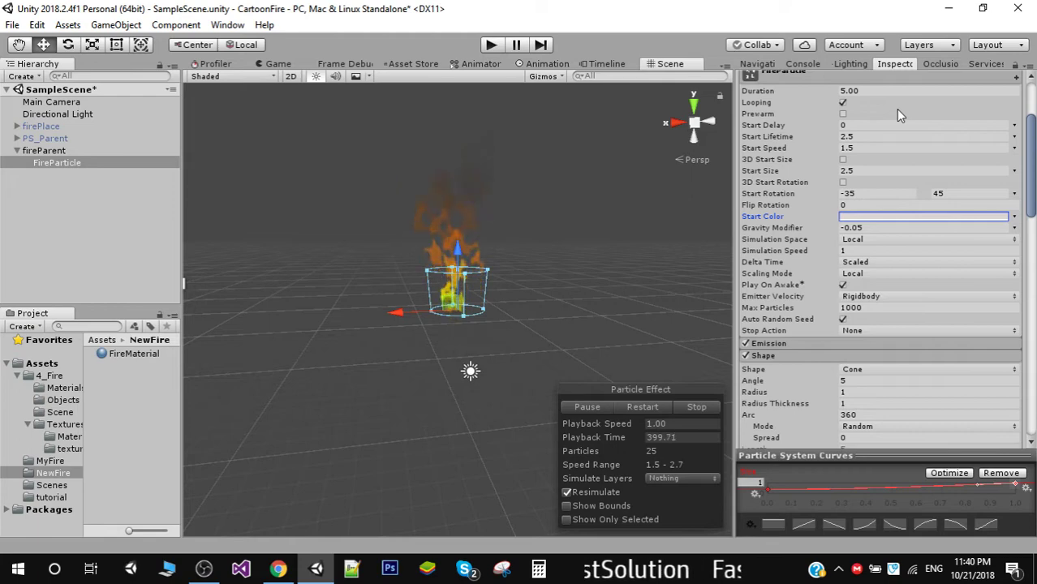
left_click(273, 64)
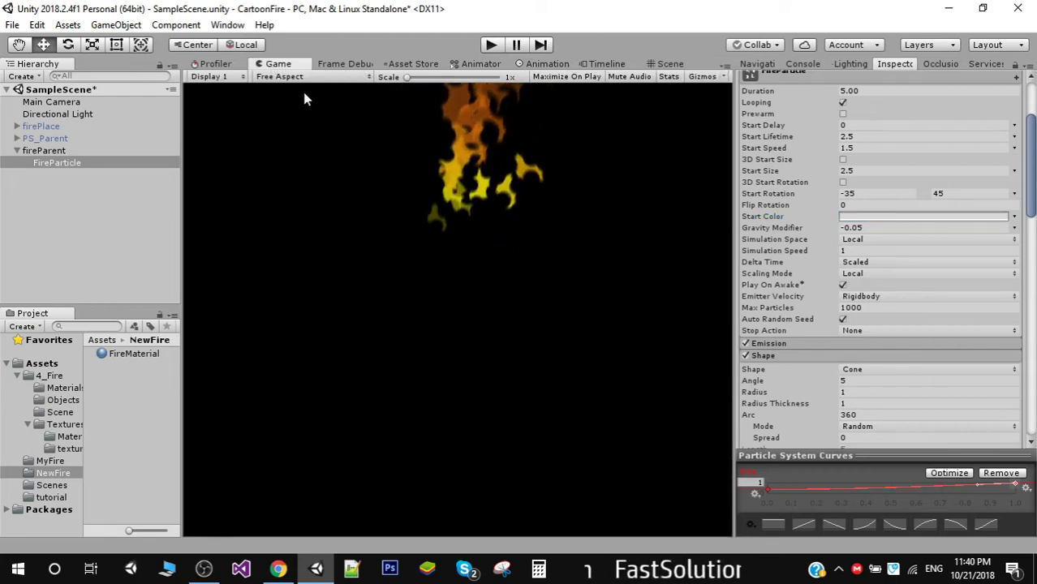
left_click(667, 64)
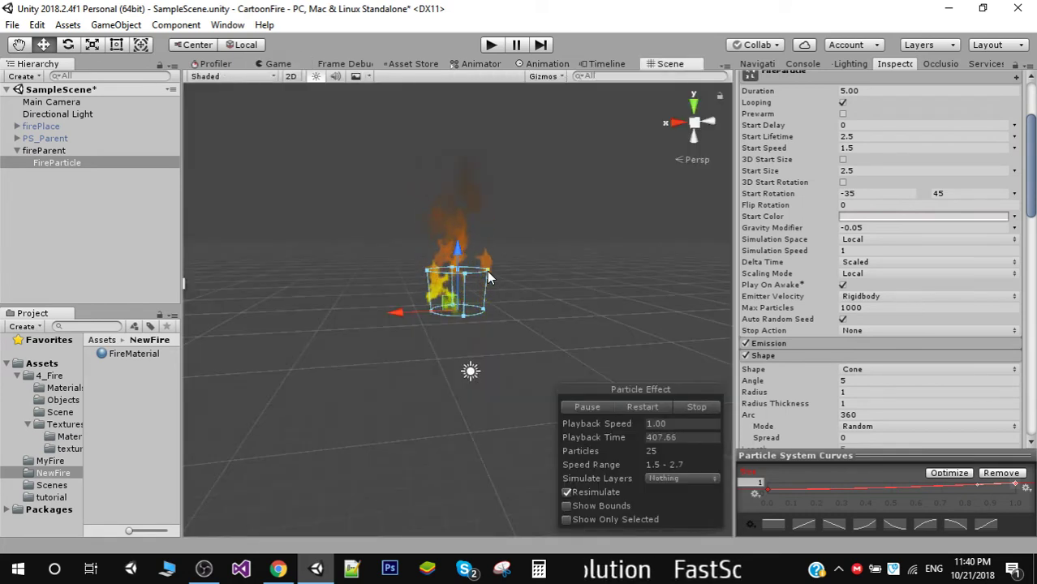
left_click_drag(487, 270, 467, 270)
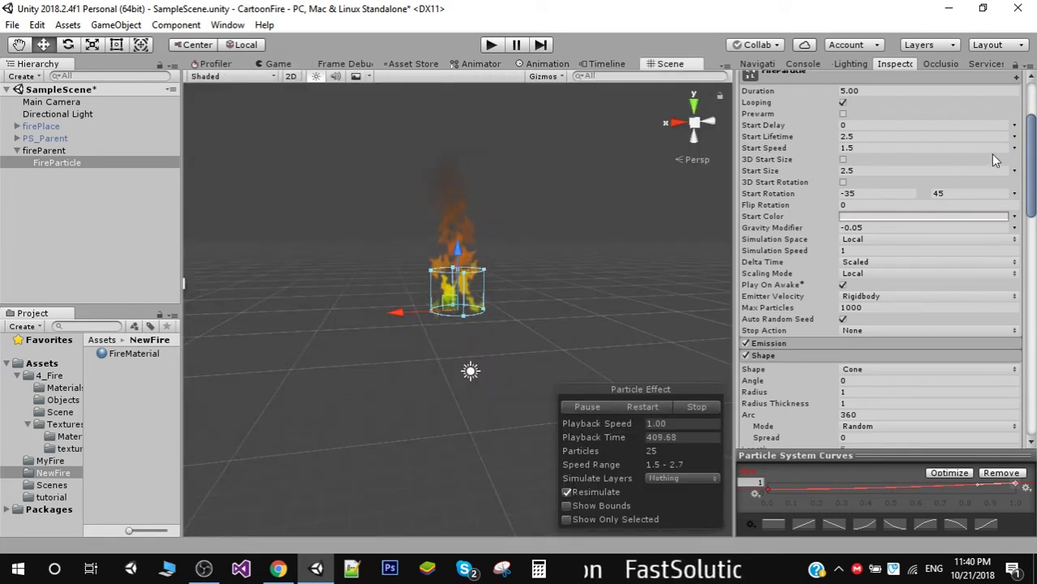
scroll(1017, 106, "up", 3)
scroll(935, 286, "down", 7)
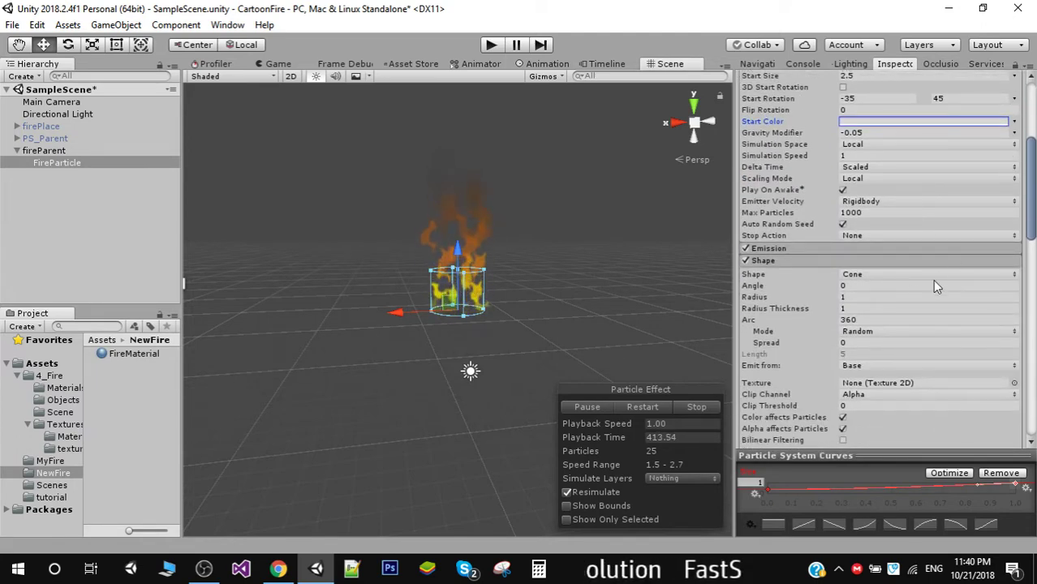
left_click(873, 287)
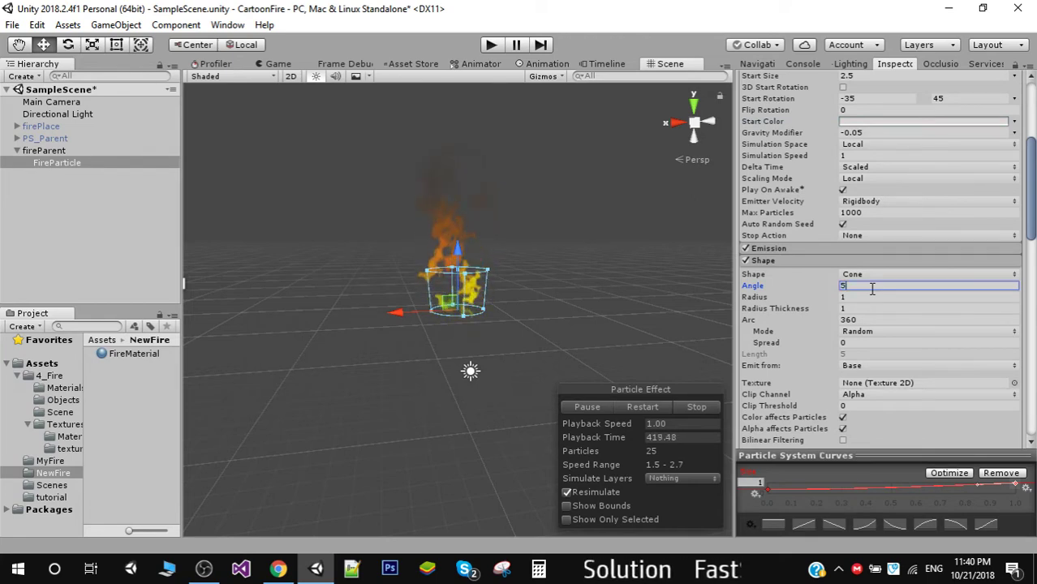
type("5")
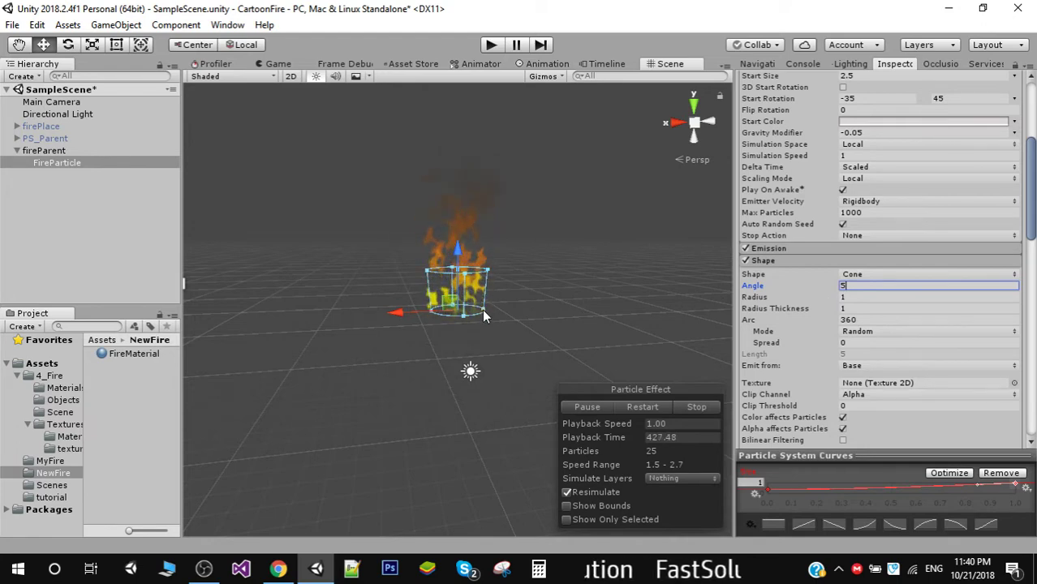
Shrink the base of the emitter cone to a radius of about 0.415 and check the fire in the Game view.
left_click_drag(483, 310, 469, 303)
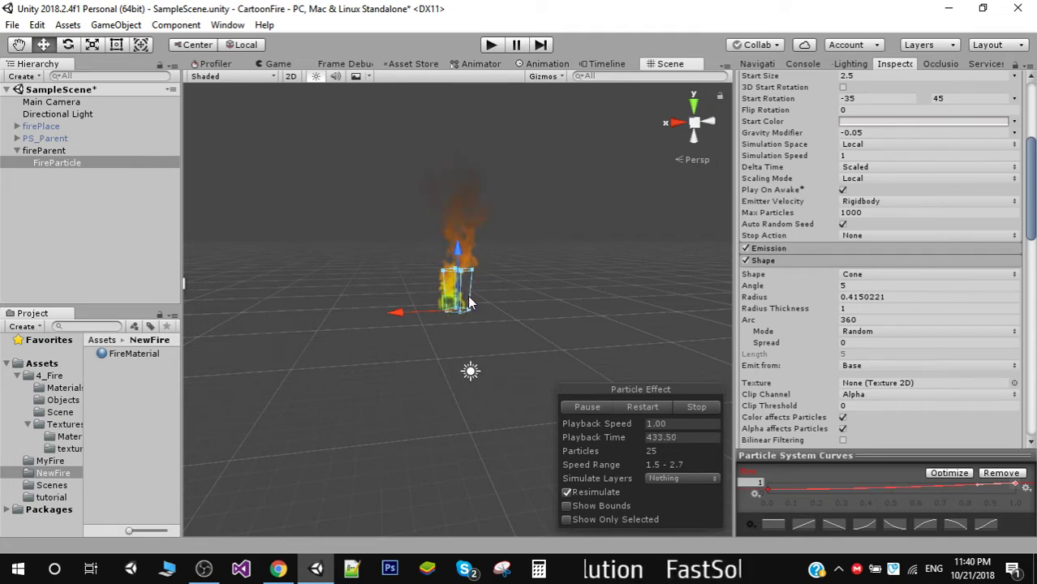
left_click(268, 65)
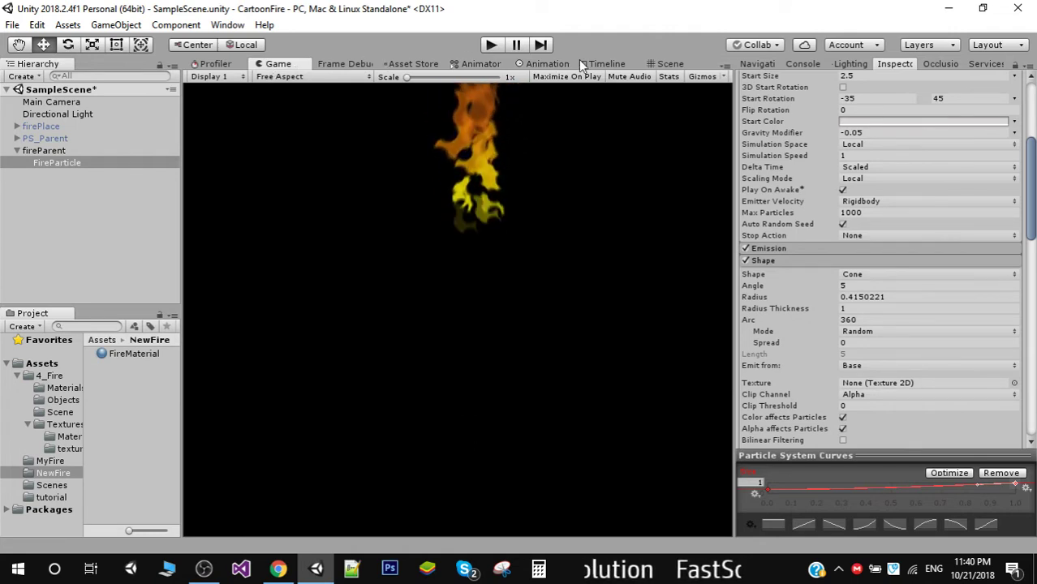
left_click(667, 63)
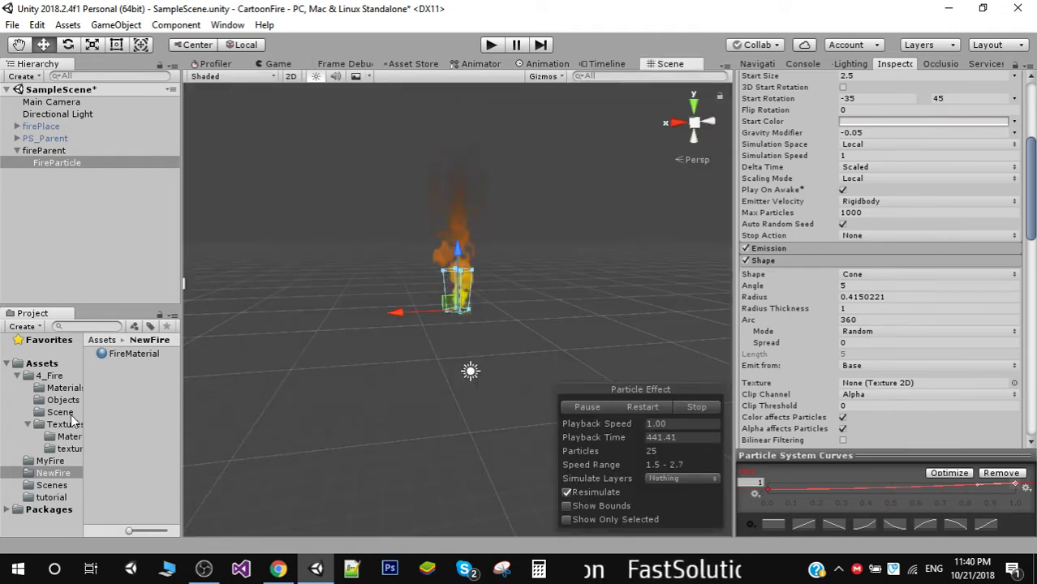
Duplicate FireParticle under fireParent and rename the copy whiteEffect.
left_click(81, 215)
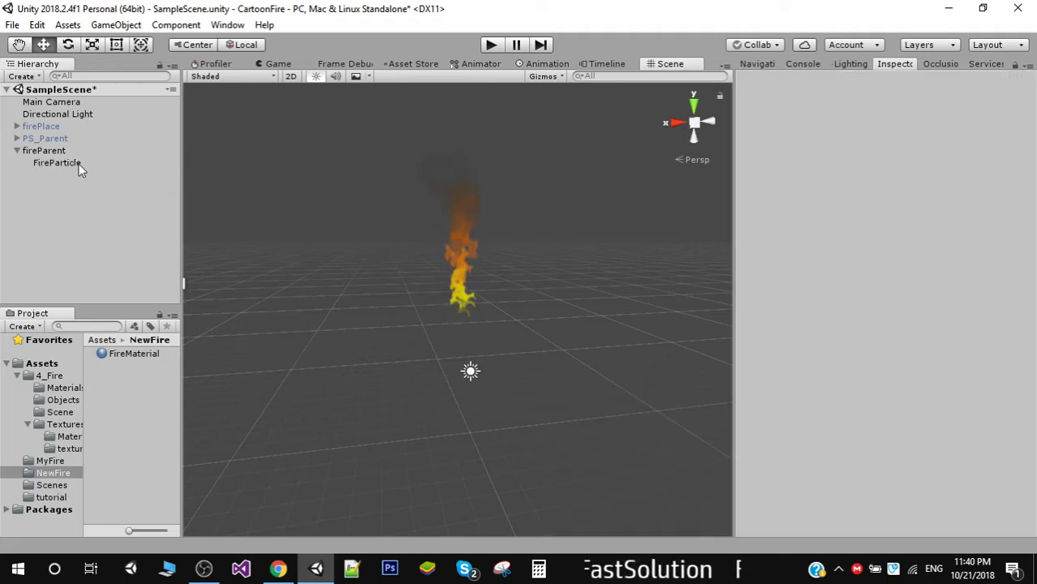
left_click(57, 163)
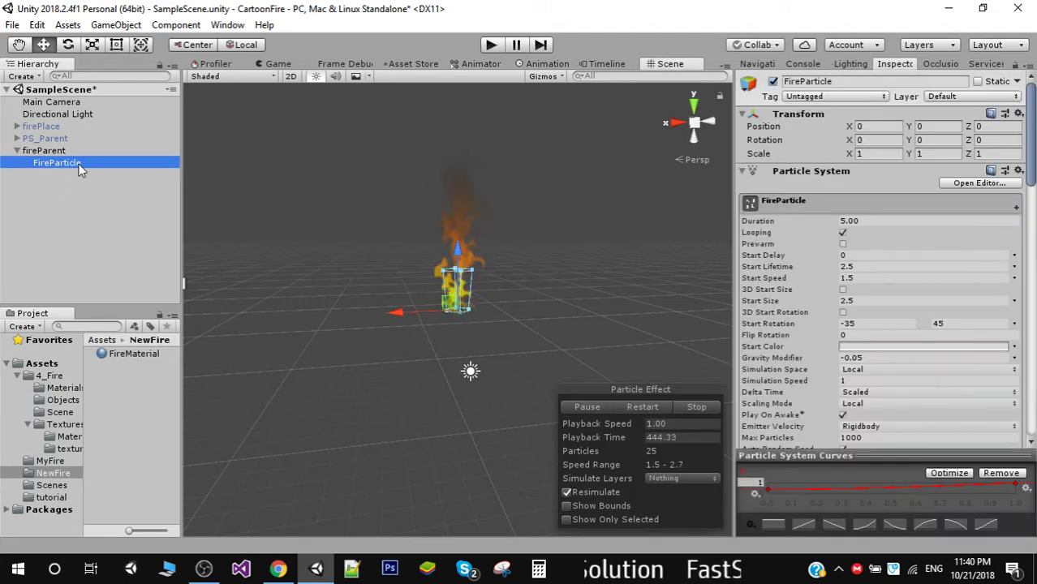
key("ctrl+d")
left_click(81, 166)
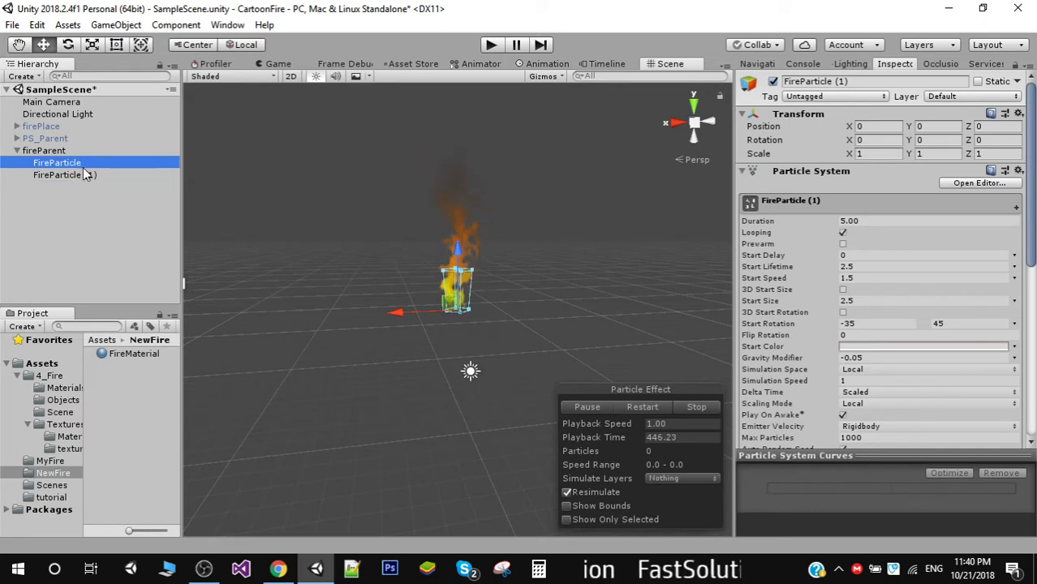
left_click(83, 176)
left_click(80, 172)
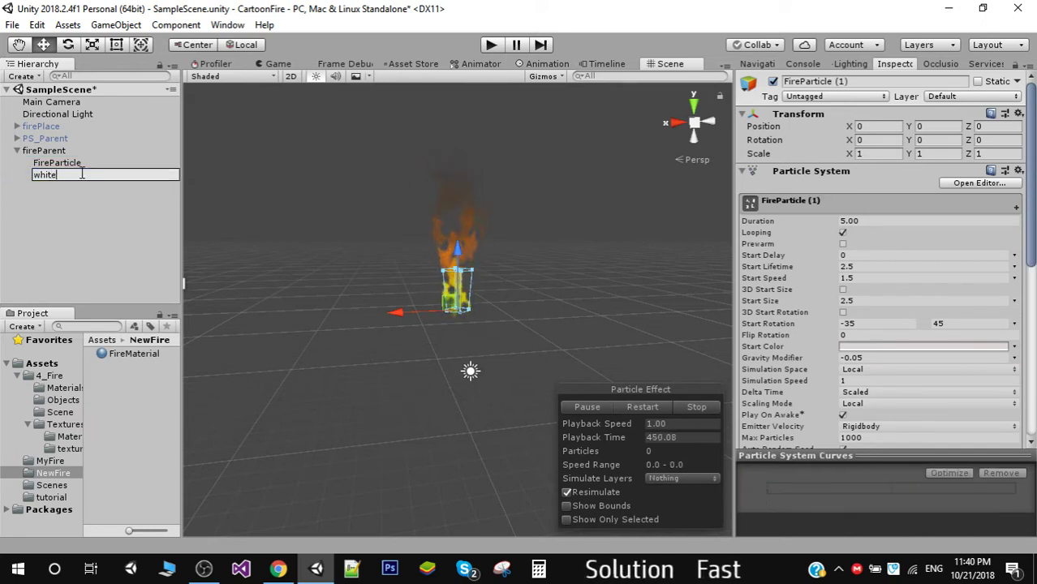
type("whiteEffect")
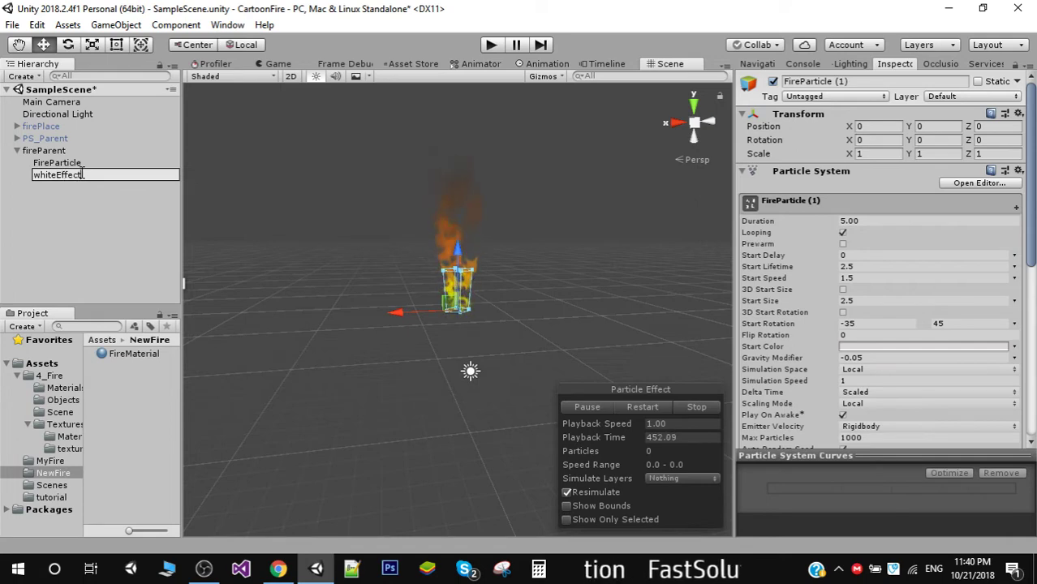
key("Return")
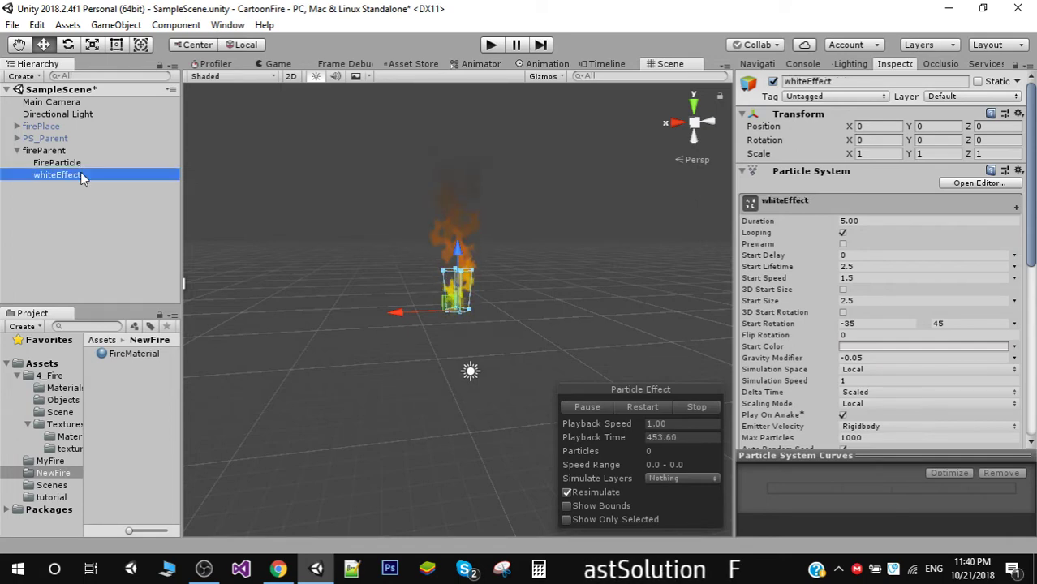
Duplicate FireMaterial in the NewFire folder as whiteMat and change its shader to Particles/Additive.
left_click(119, 354)
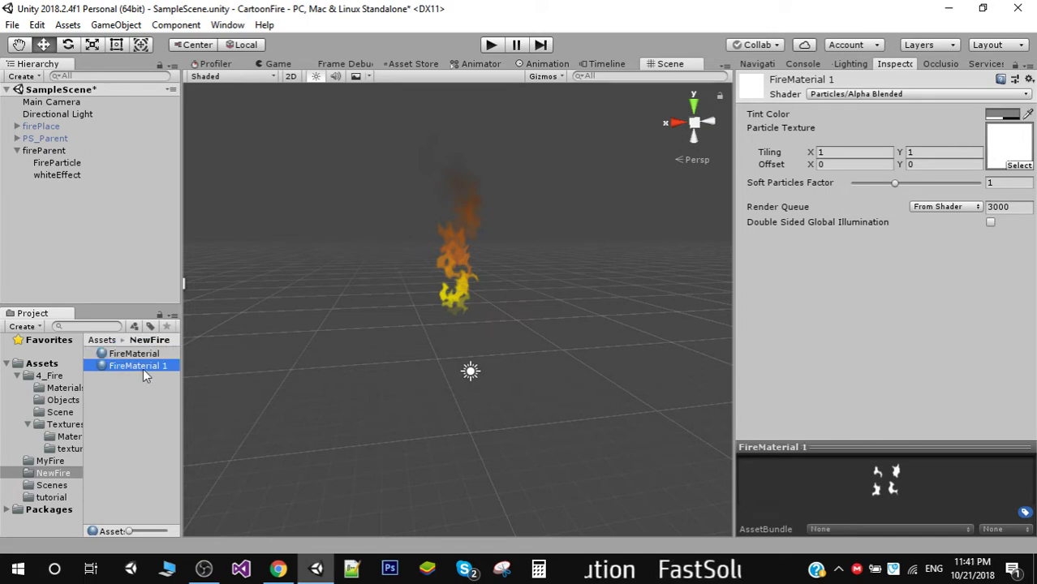
left_click(143, 369)
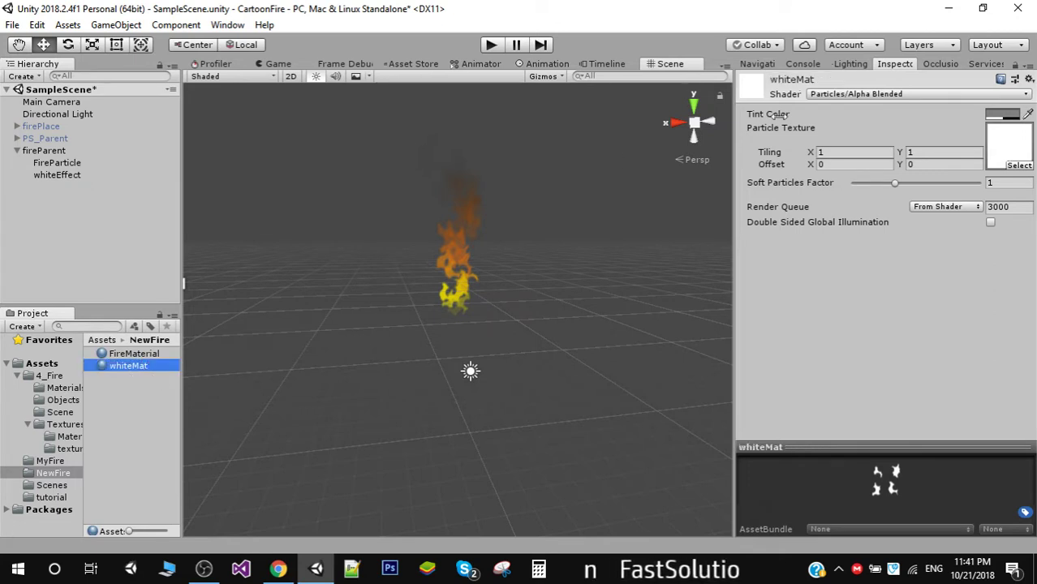
left_click(863, 95)
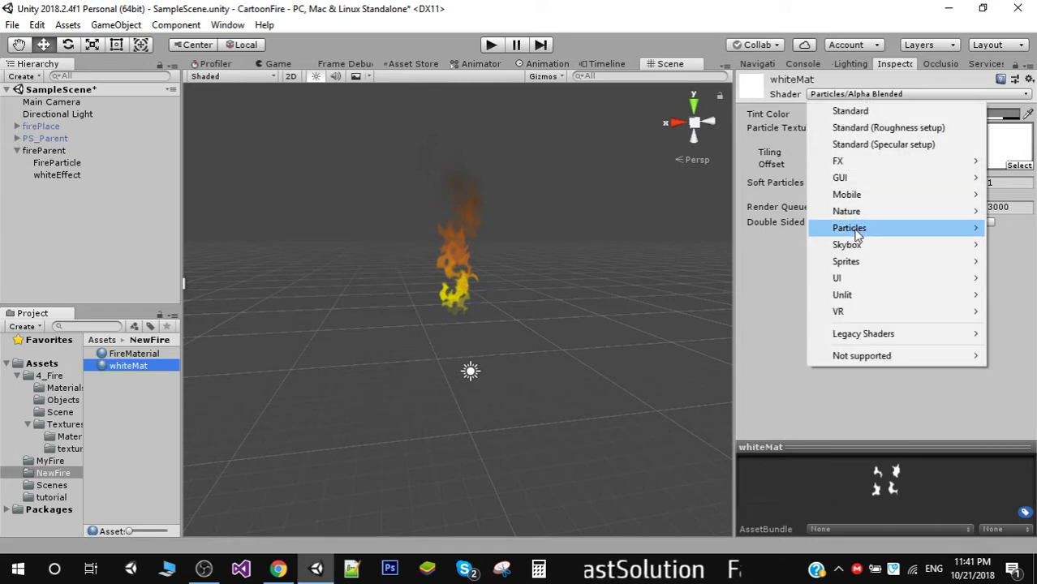
mouse_move(858, 232)
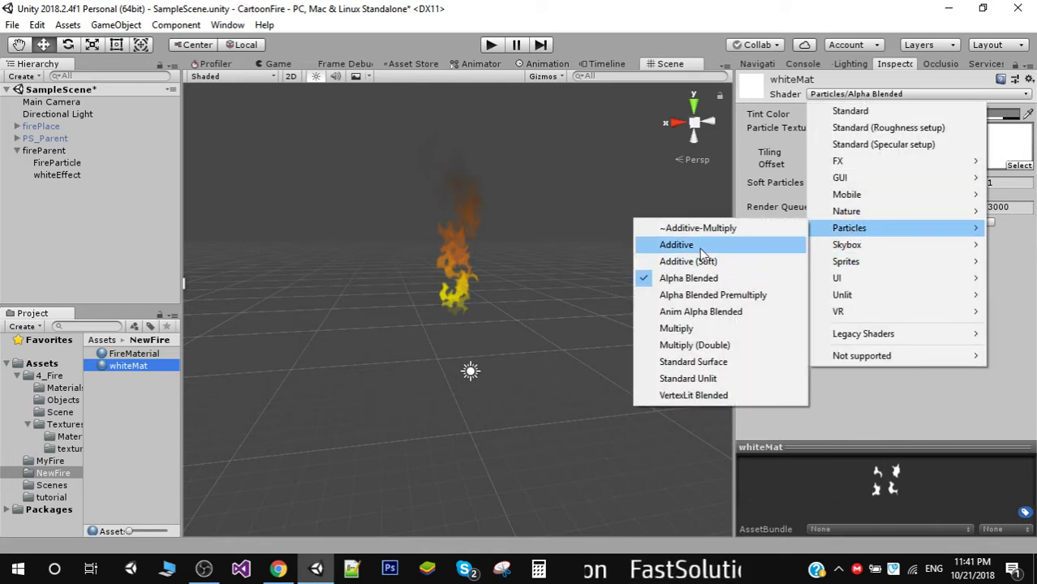
left_click(677, 245)
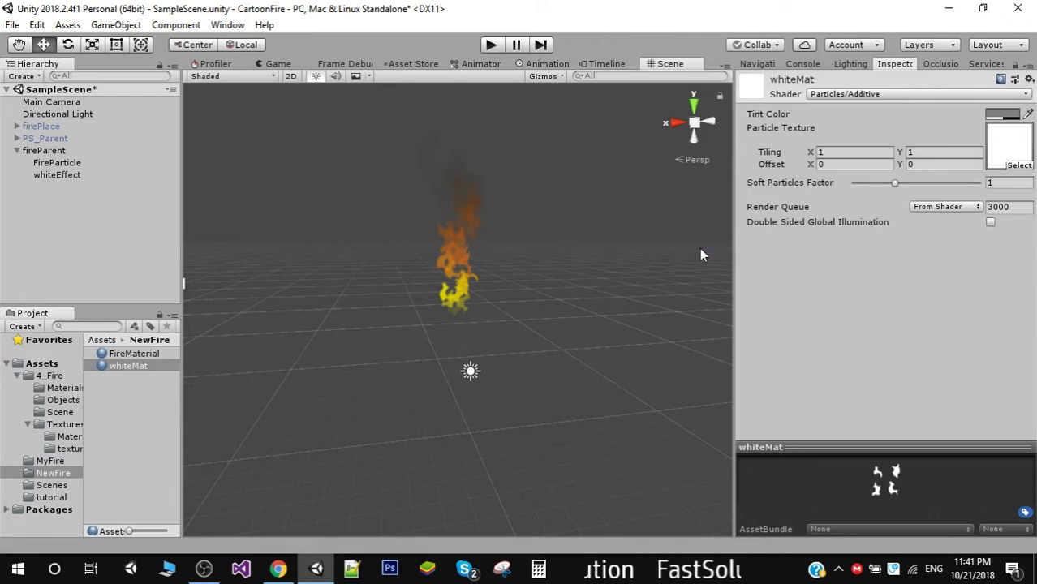
Set whiteMat's Tint Color to fully opaque white FFFFFF with alpha 255.
left_click(1009, 116)
left_click_drag(790, 231, 776, 185)
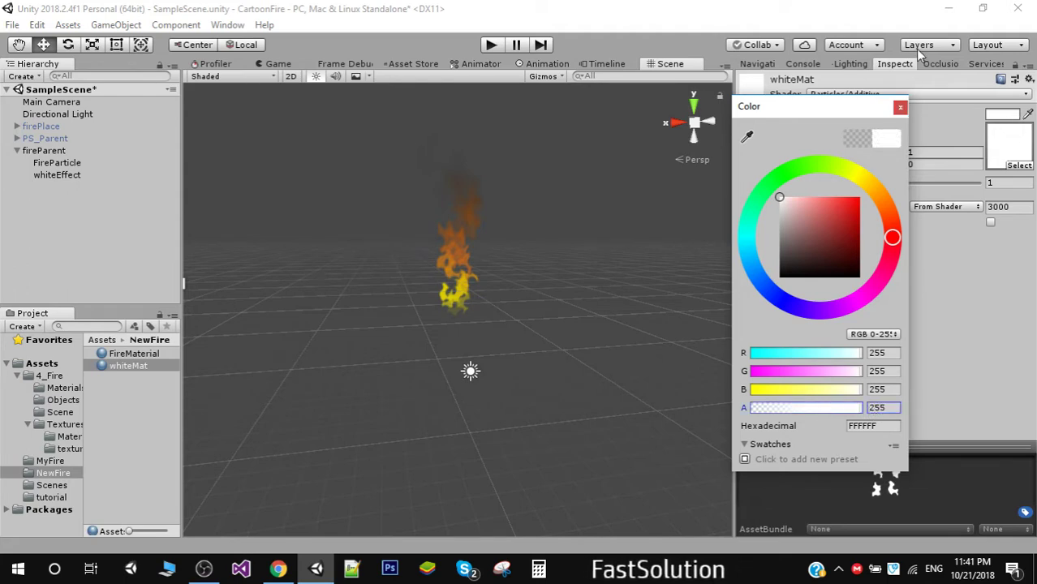
left_click(900, 108)
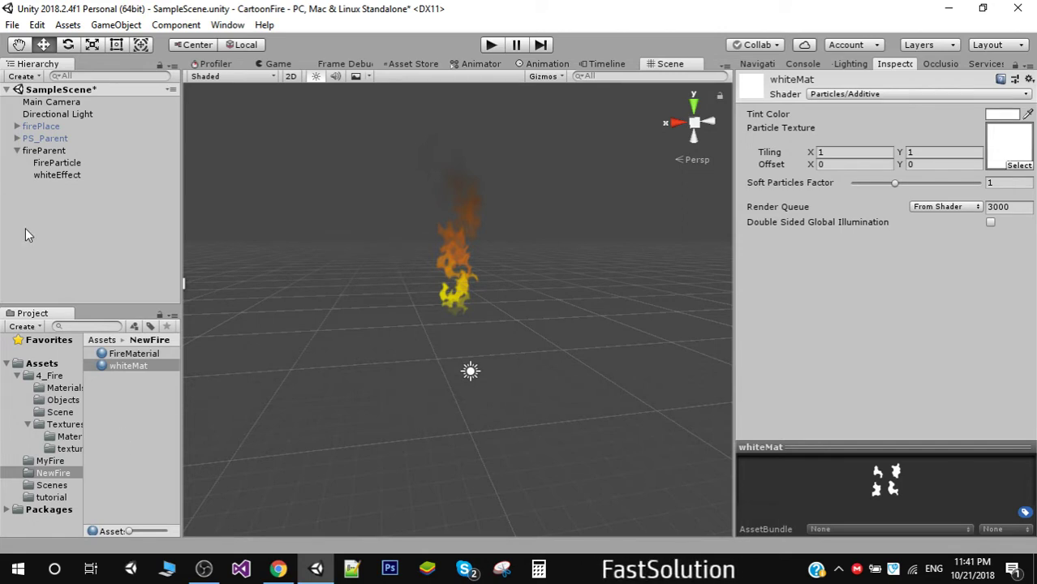
Assign whiteMat as the Renderer material of whiteEffect, restart its particle playback and check the fire in the Game view.
left_click(65, 175)
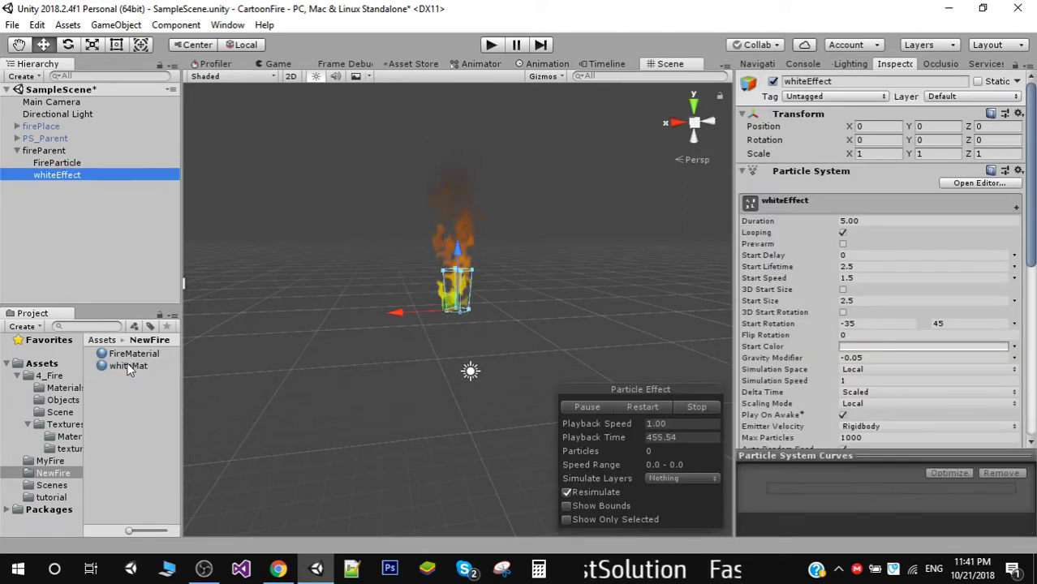
left_click(128, 367)
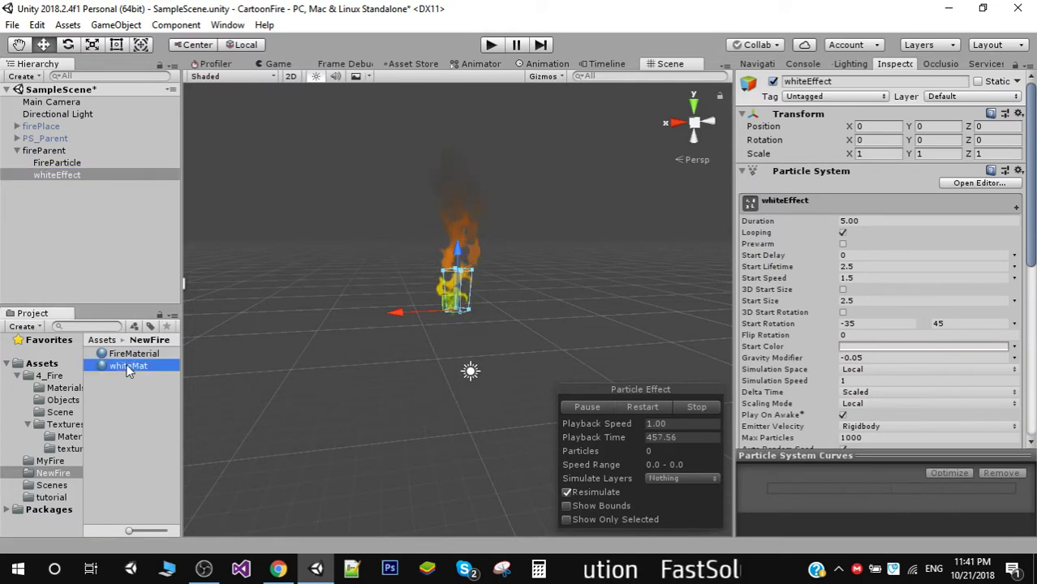
scroll(1034, 443, "down", 3)
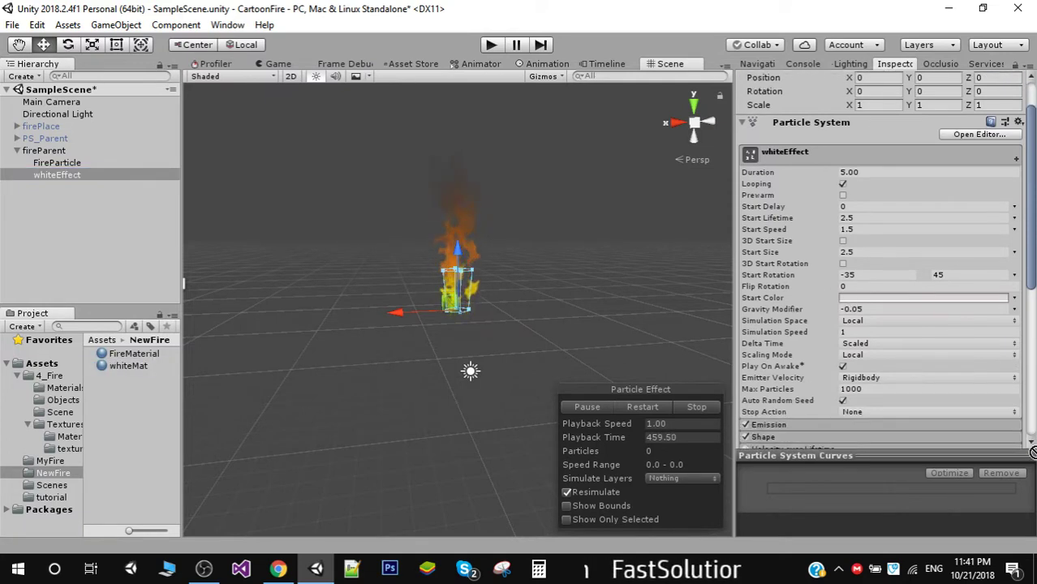
scroll(1029, 439, "down", 6)
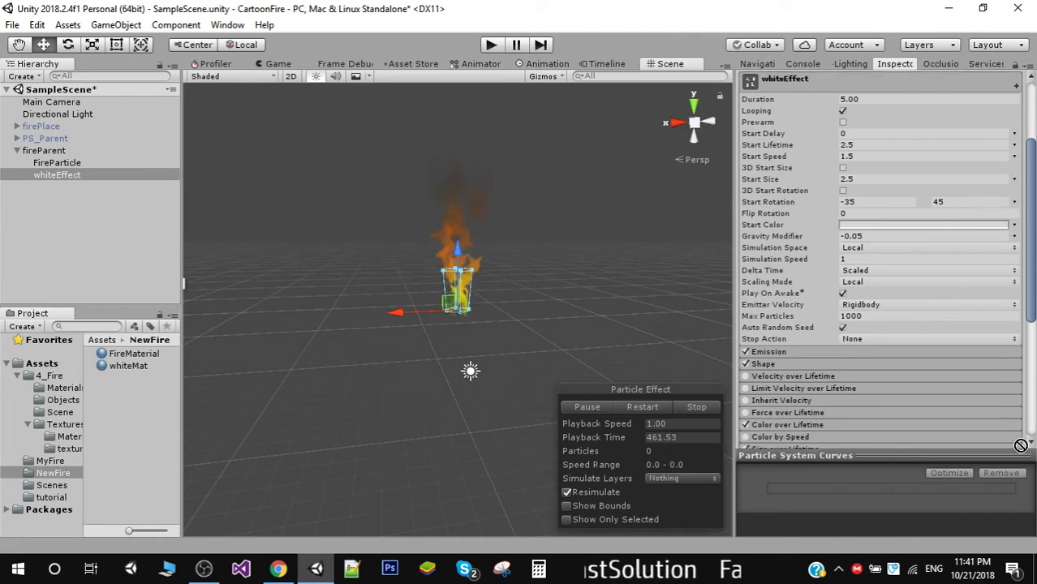
scroll(1024, 441, "down", 12)
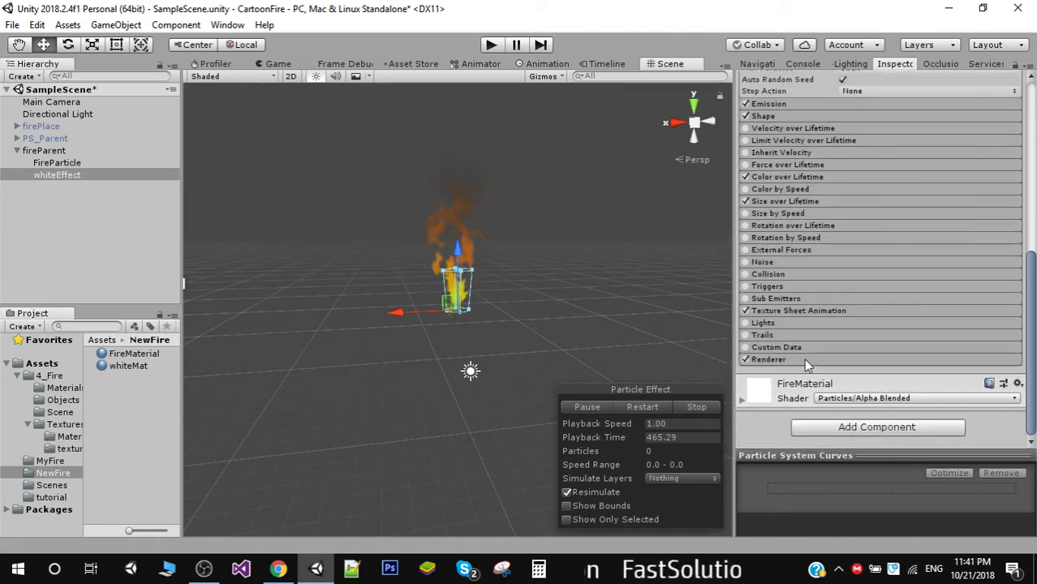
left_click(804, 359)
left_click_drag(1035, 266, 1035, 283)
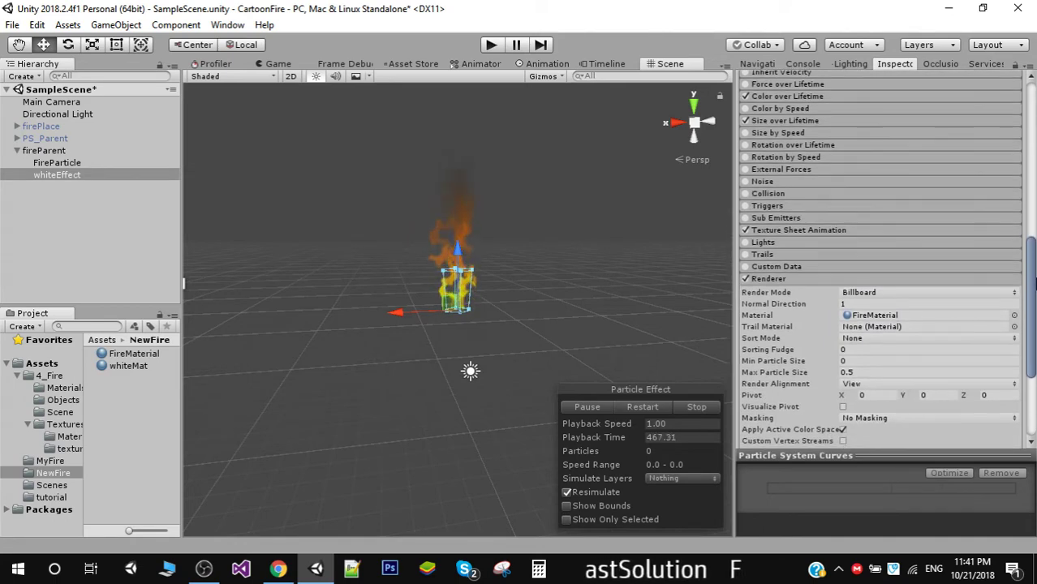
left_click(135, 371)
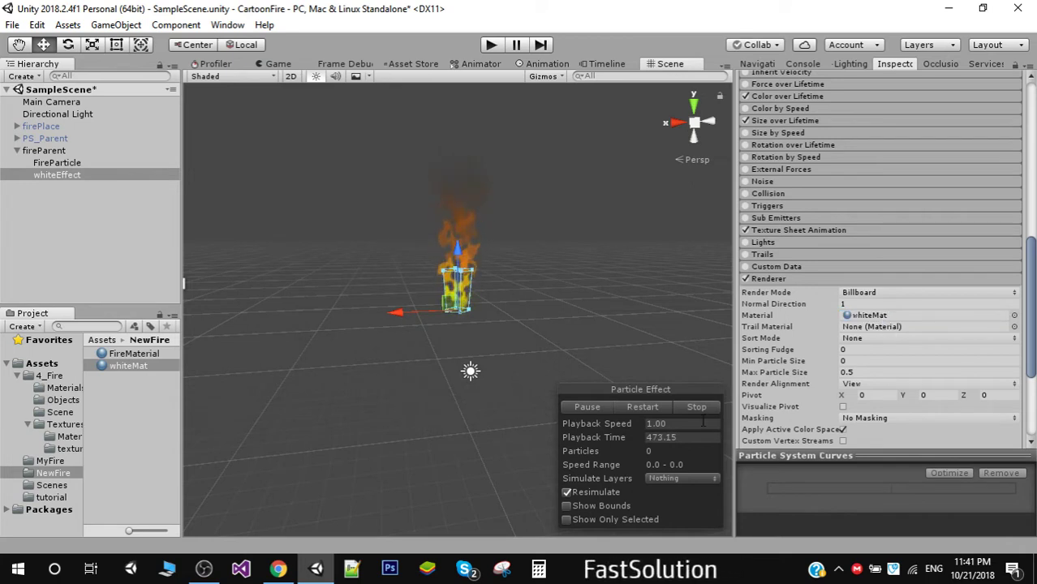
left_click(641, 407)
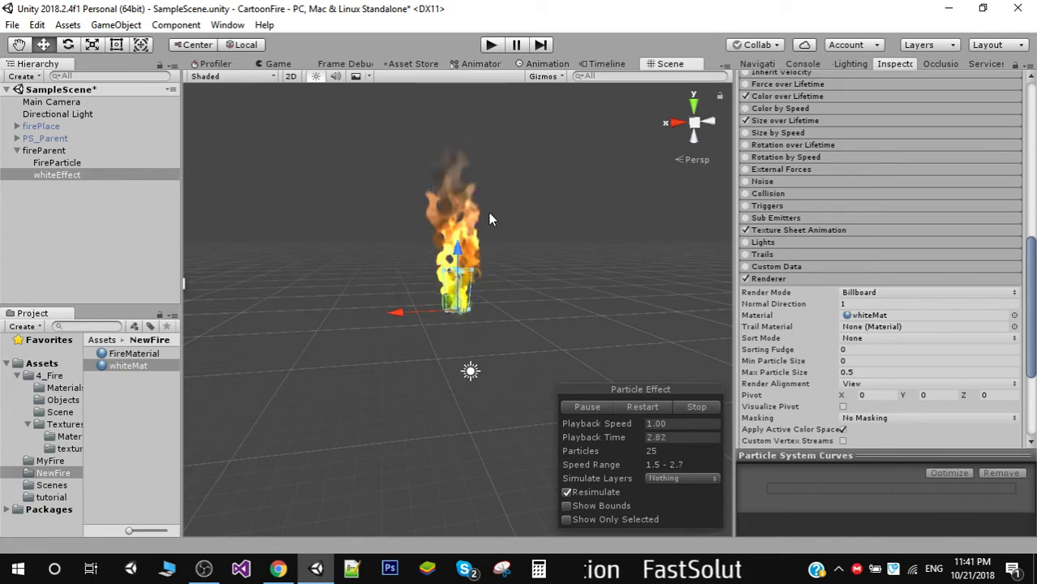
left_click(276, 65)
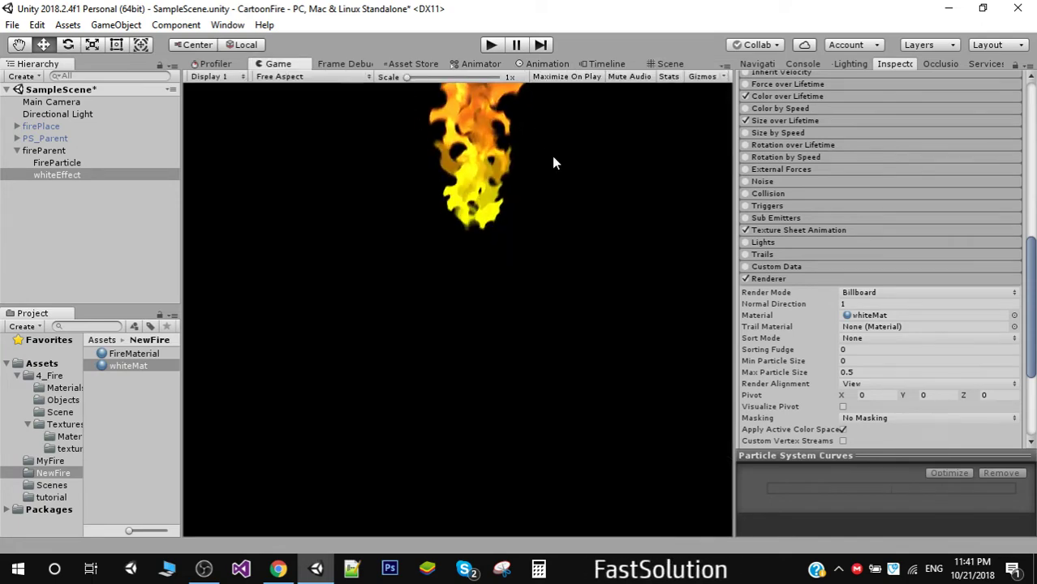
left_click(670, 64)
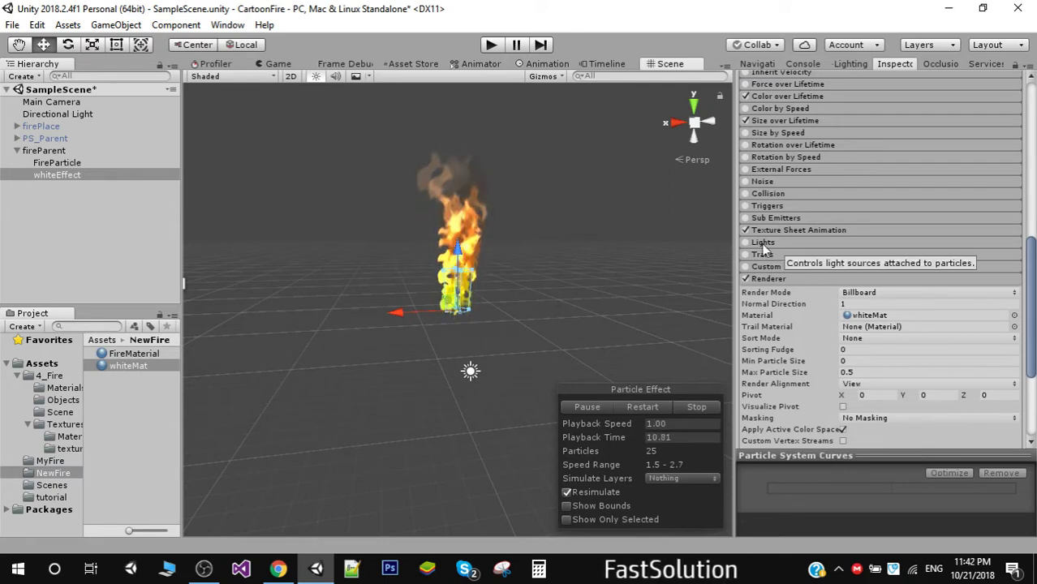
Set the Order in Layer of whiteEffect's Renderer to 1.
scroll(781, 373, "down", 2)
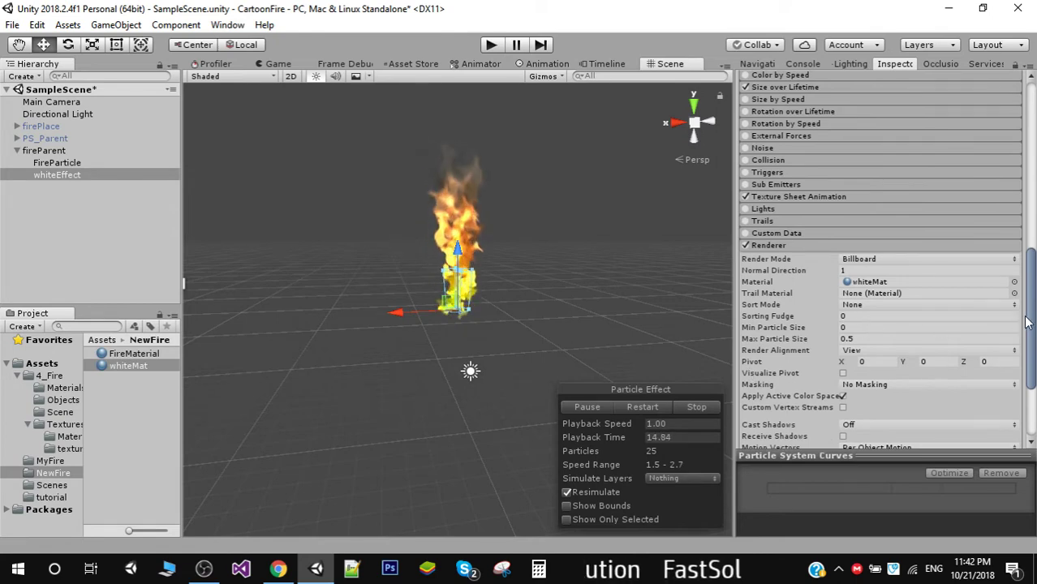
left_click_drag(1029, 323, 1035, 353)
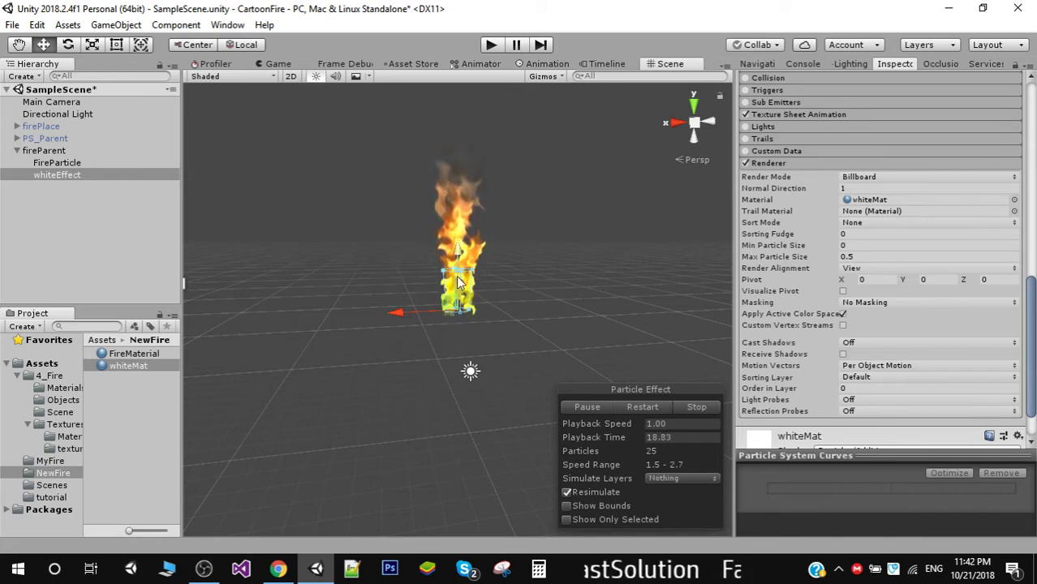
left_click(861, 388)
type("1")
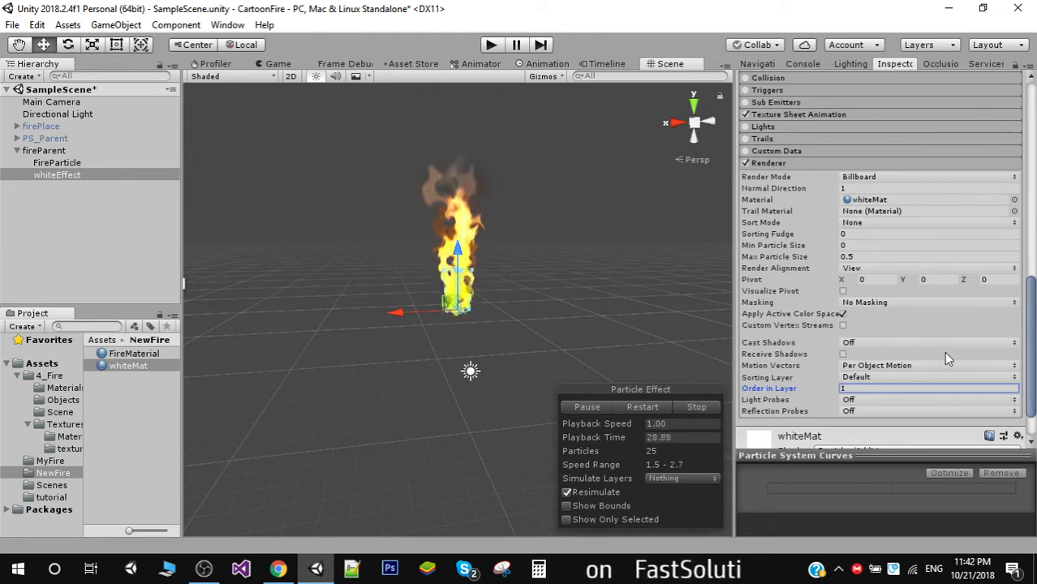
Set whiteEffect's Start Size to 1.5 and its Start Lifetime to 1.2.
left_click_drag(1030, 352, 1030, 191)
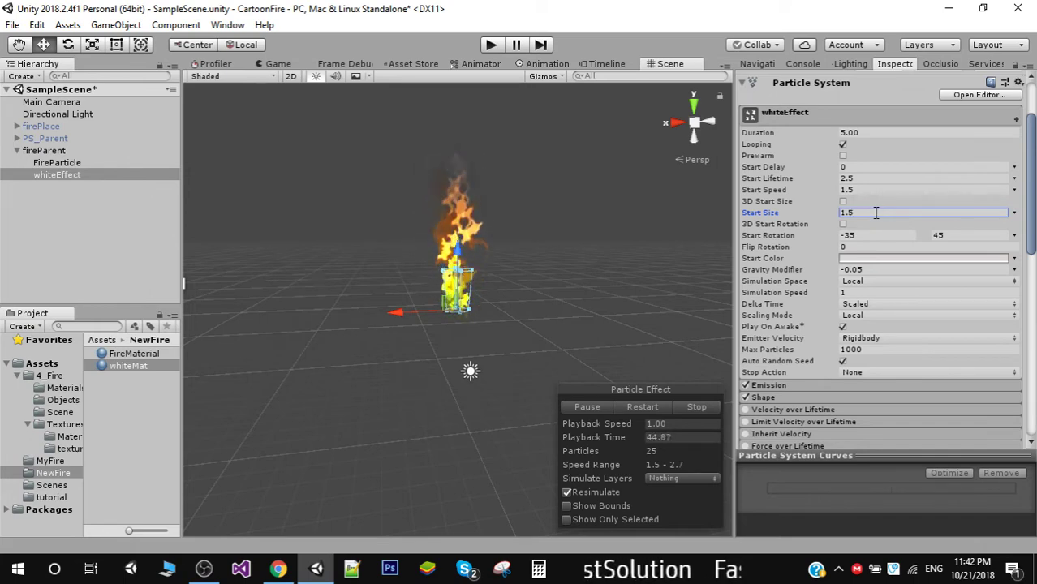
left_click(860, 177)
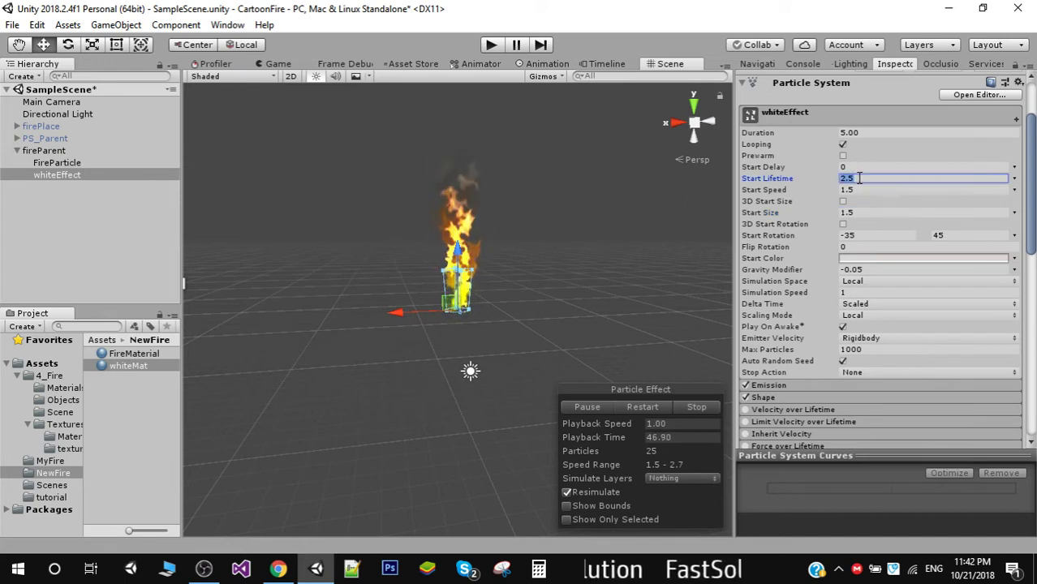
type("1.2")
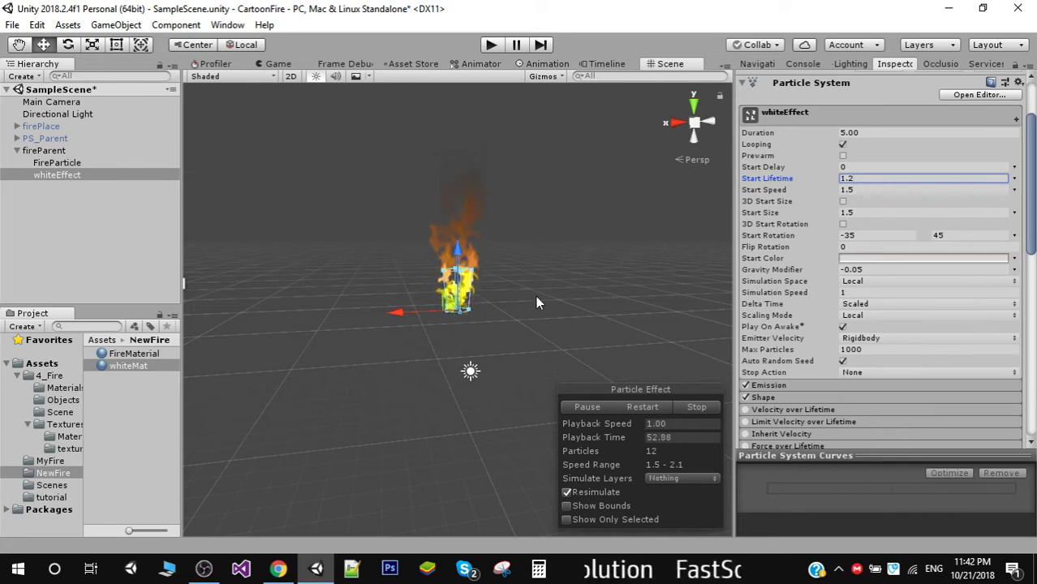
key("Return")
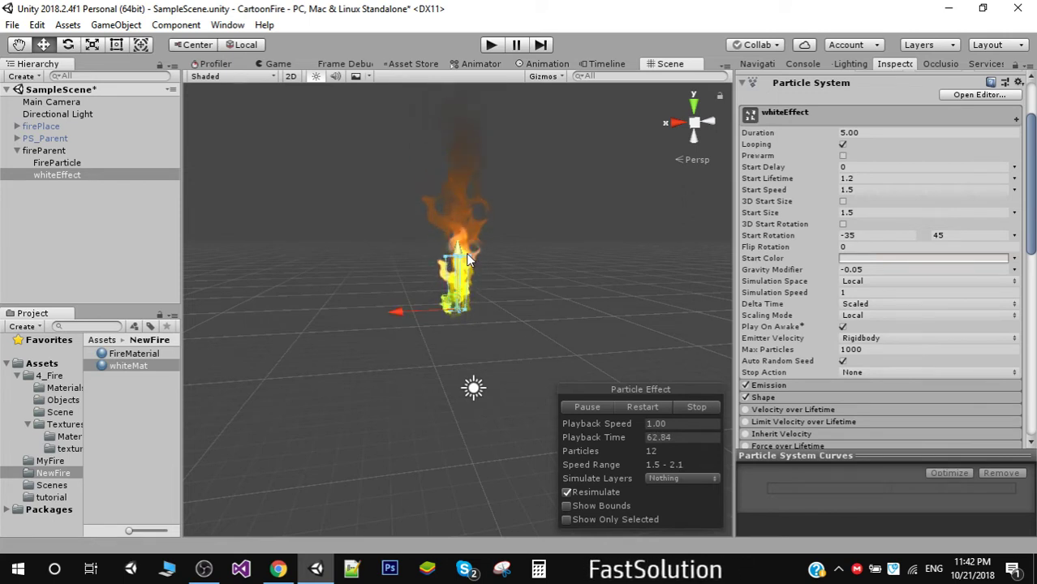
Adjust the upper end of whiteEffect's emitter cone to slightly wider than its base and set the Start Speed to 2.
left_click_drag(460, 257, 492, 258)
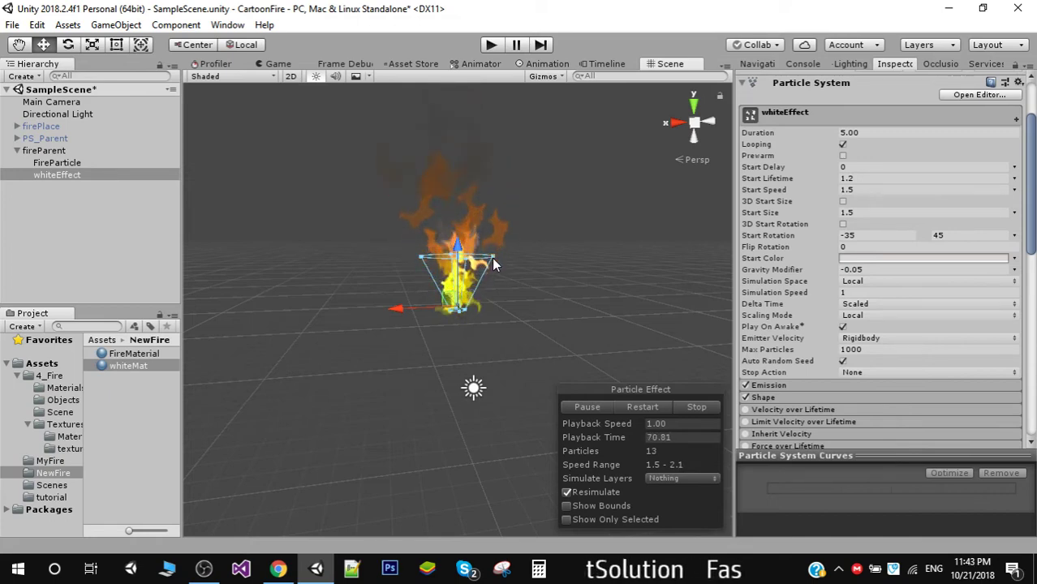
left_click_drag(492, 258, 475, 260)
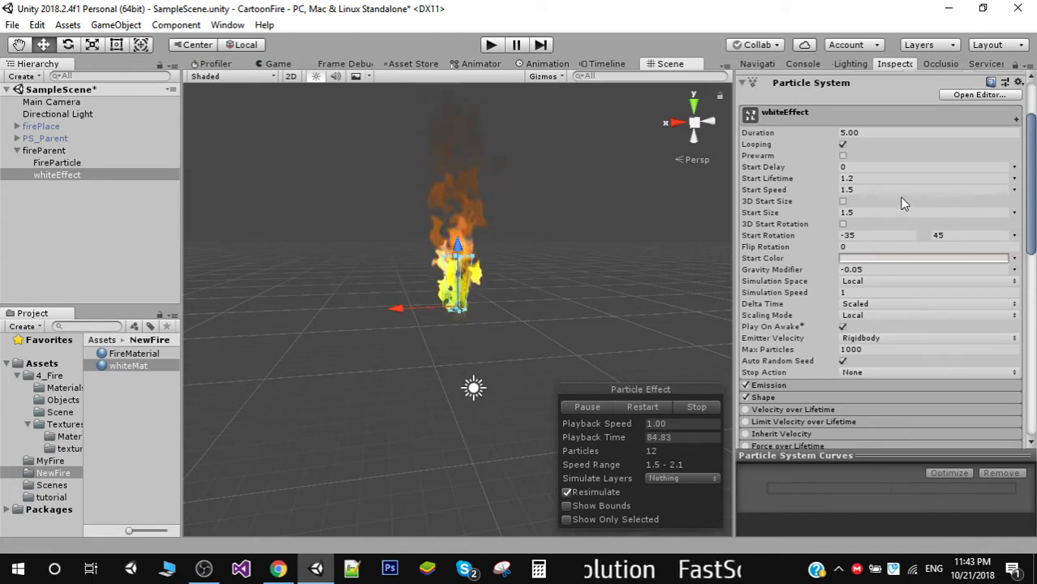
left_click(862, 189)
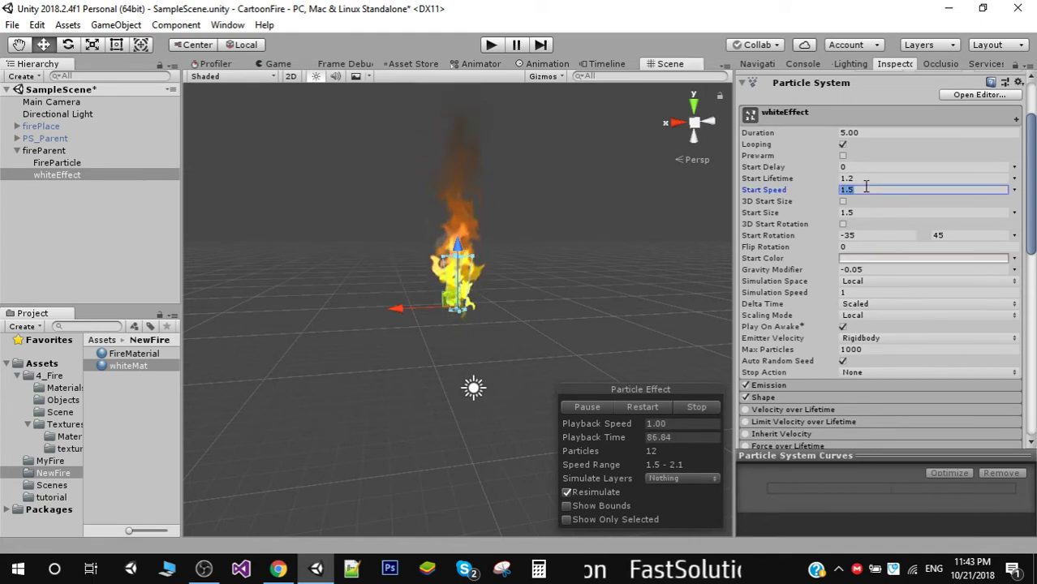
type("2")
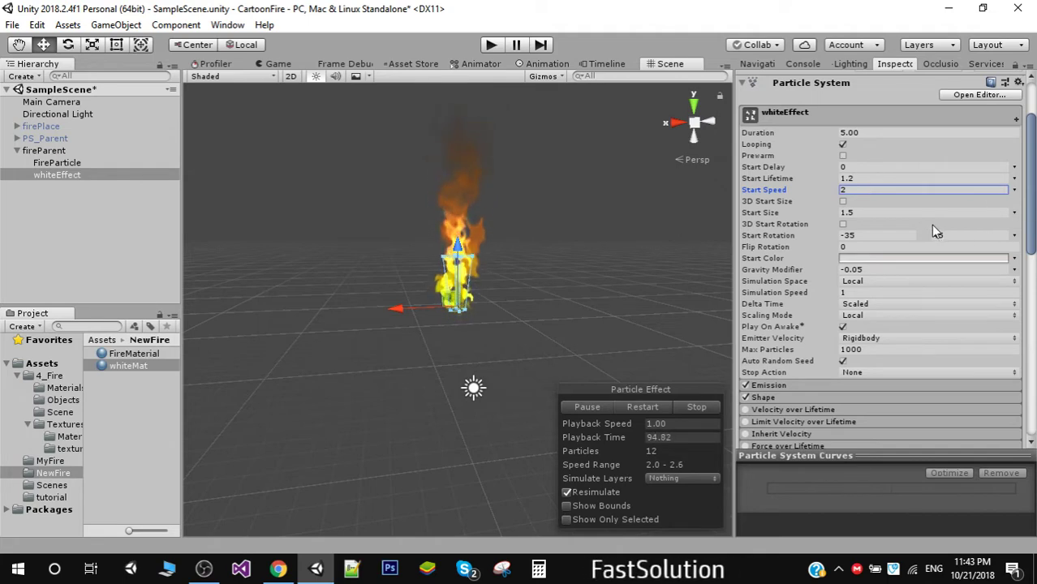
Change the end color key at 100% of whiteEffect's Color over Lifetime gradient to red FF0000.
left_click_drag(1034, 201, 1034, 288)
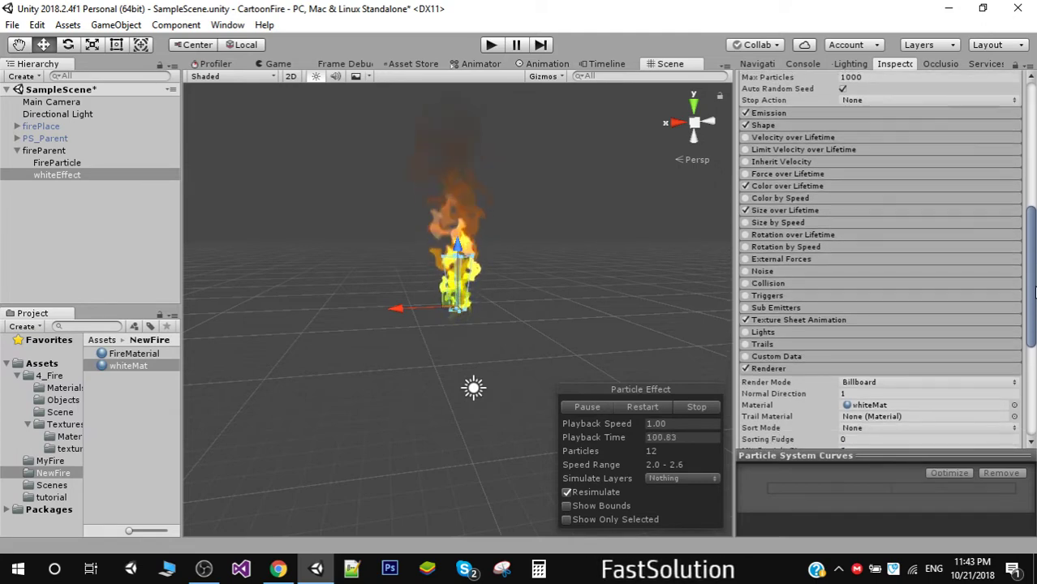
left_click(825, 185)
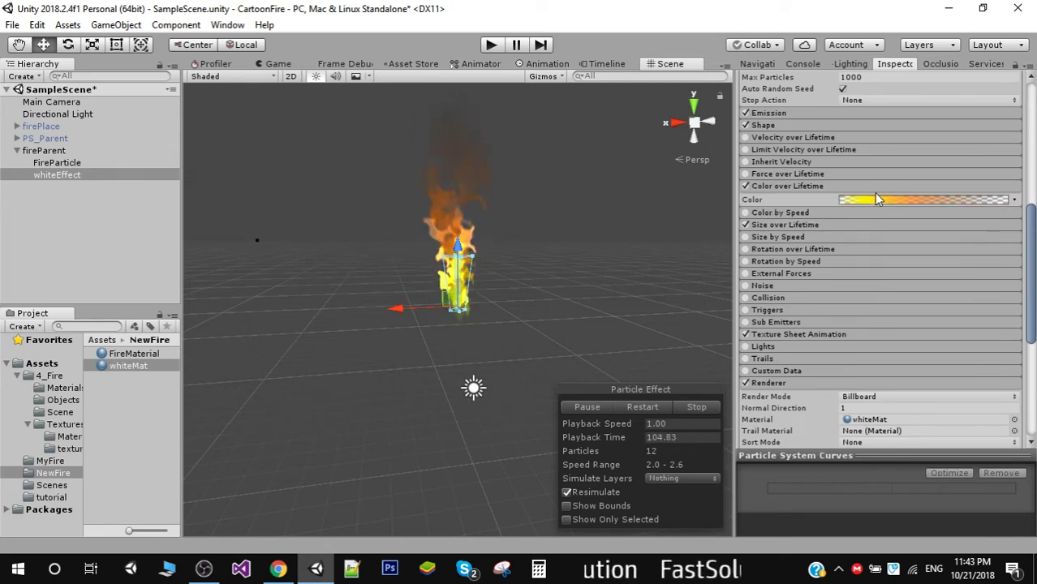
left_click(921, 200)
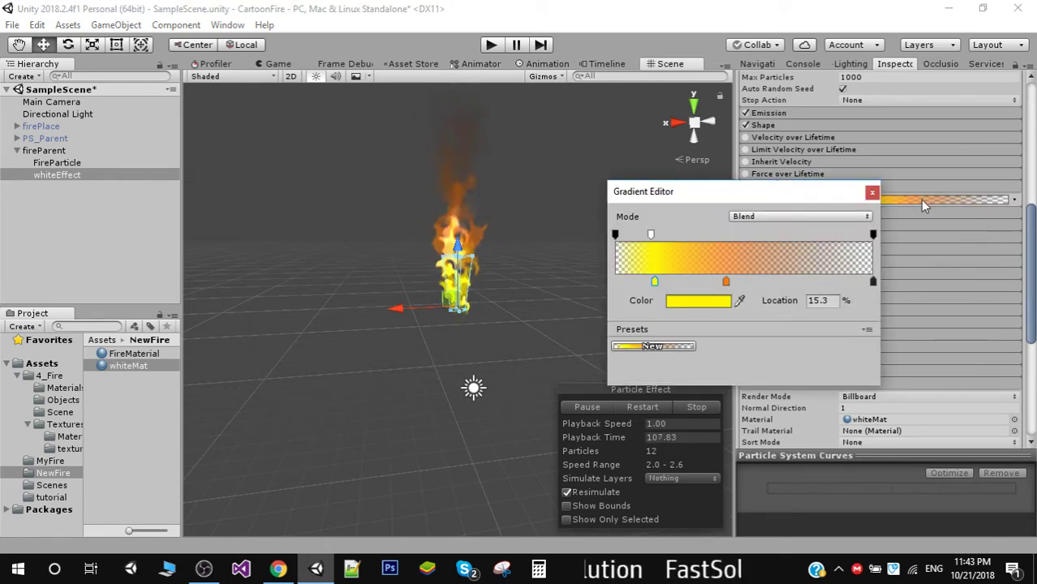
left_click(873, 282)
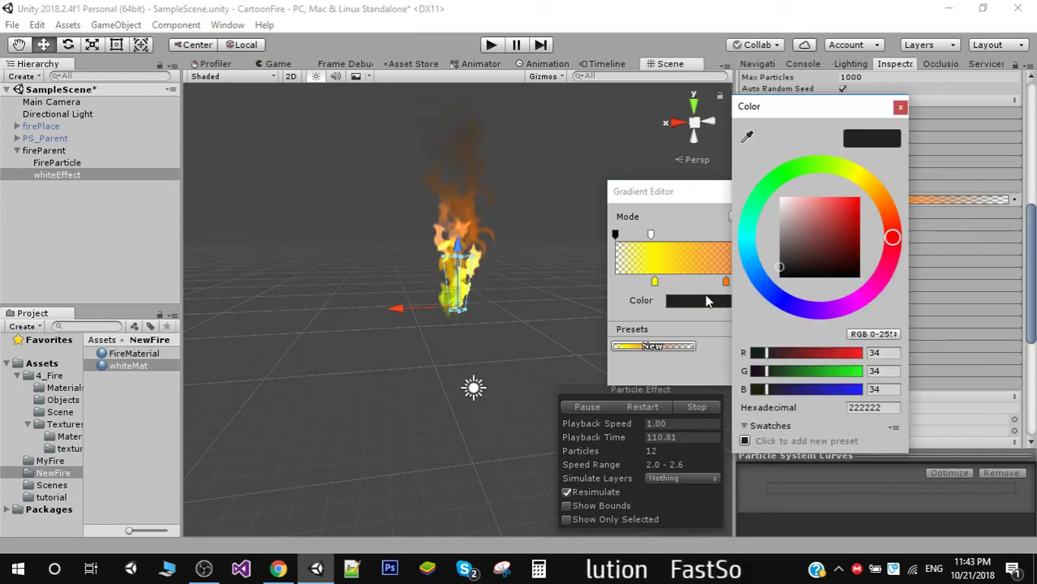
left_click(711, 301)
left_click(860, 197)
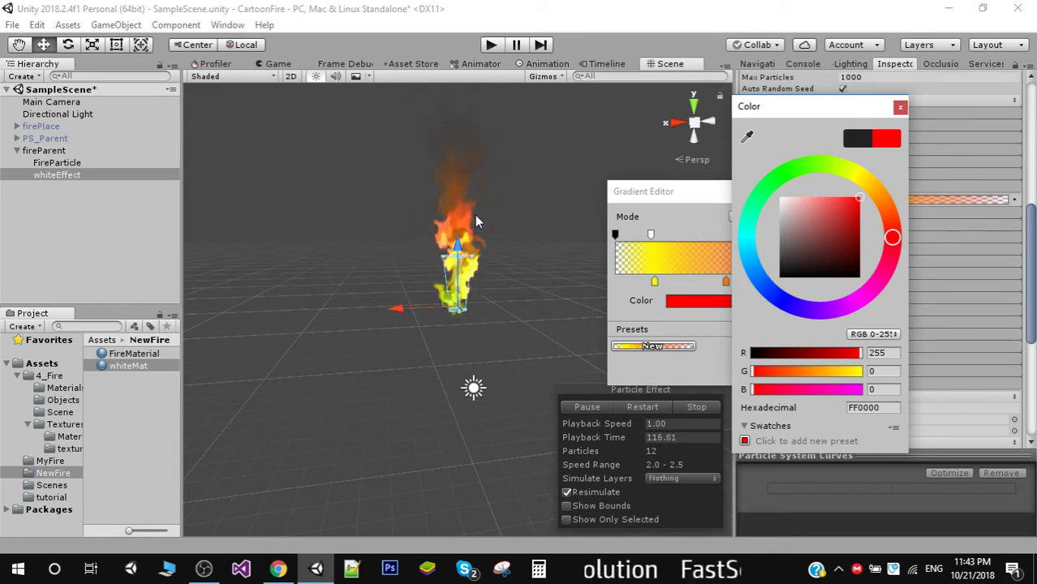
left_click(899, 108)
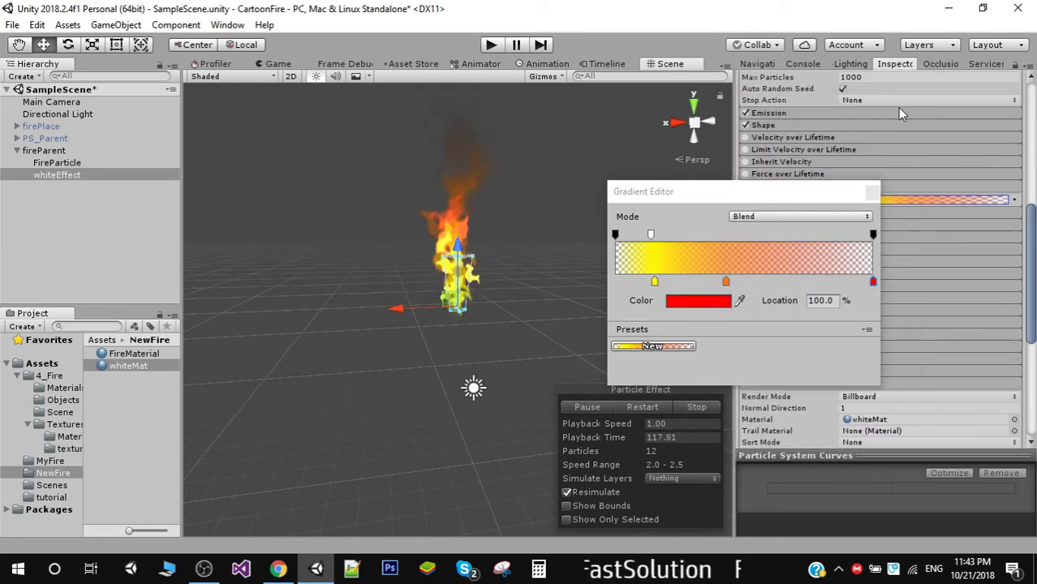
left_click(873, 192)
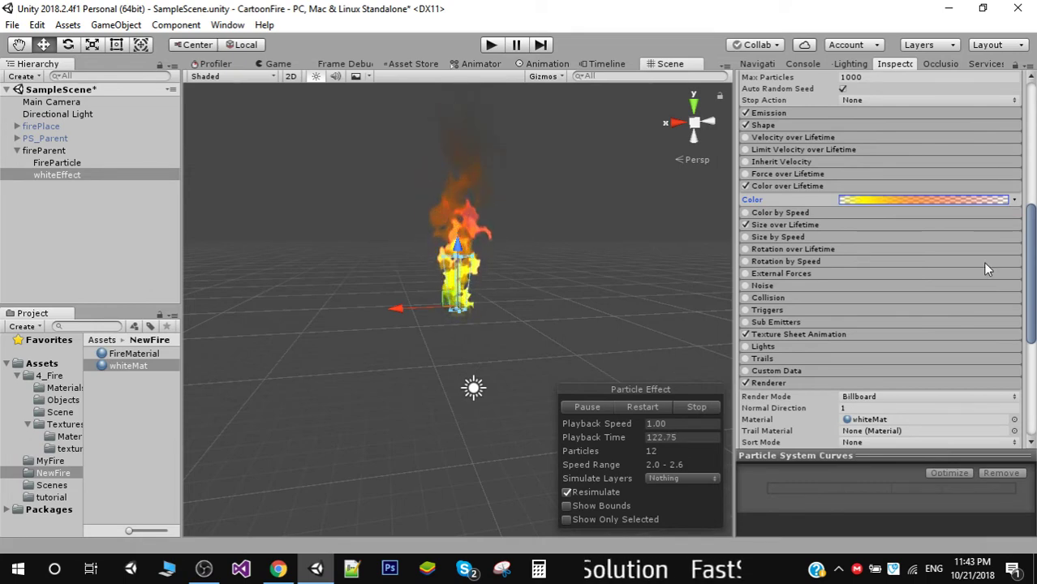
Duplicate whiteEffect under fireParent and rename the copy FireGlow.
left_click(97, 366)
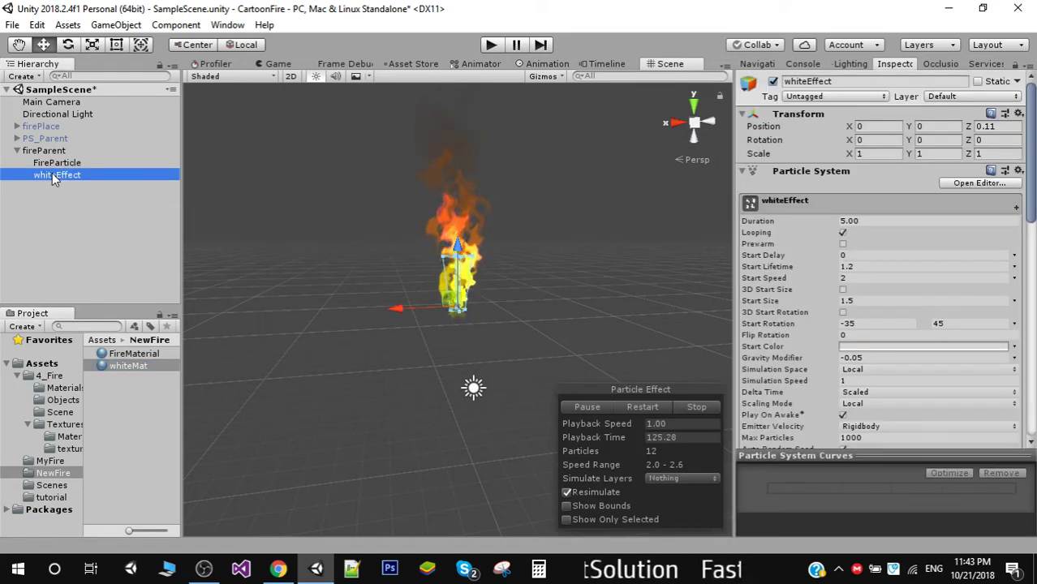
key("ctrl+d")
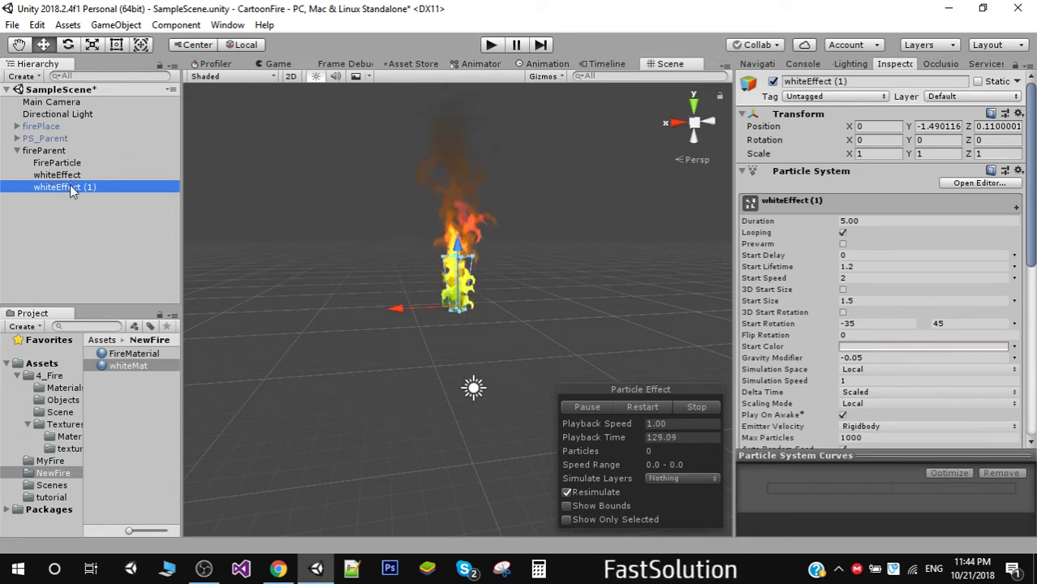
left_click(75, 188)
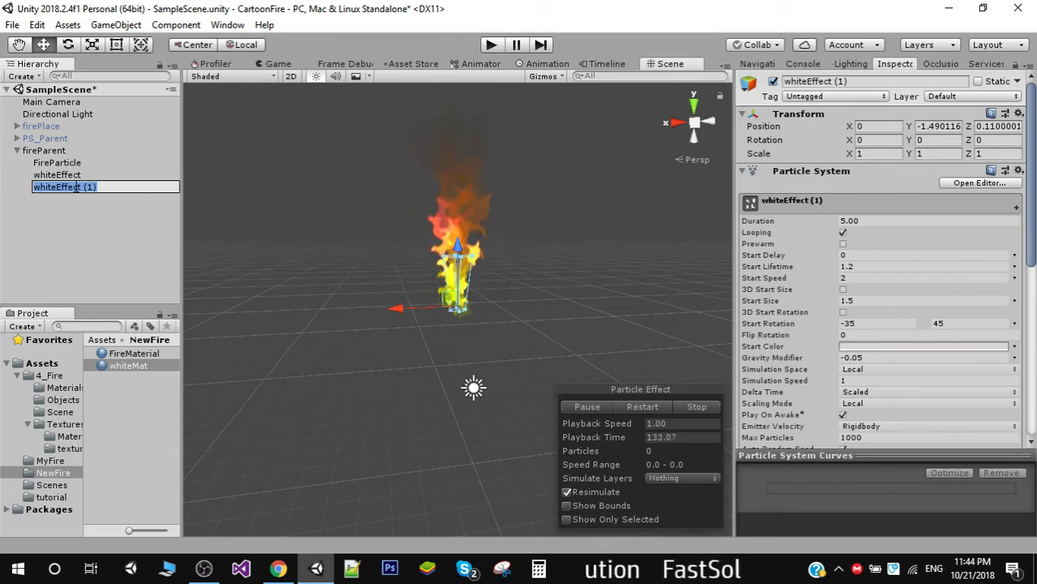
type("Fi")
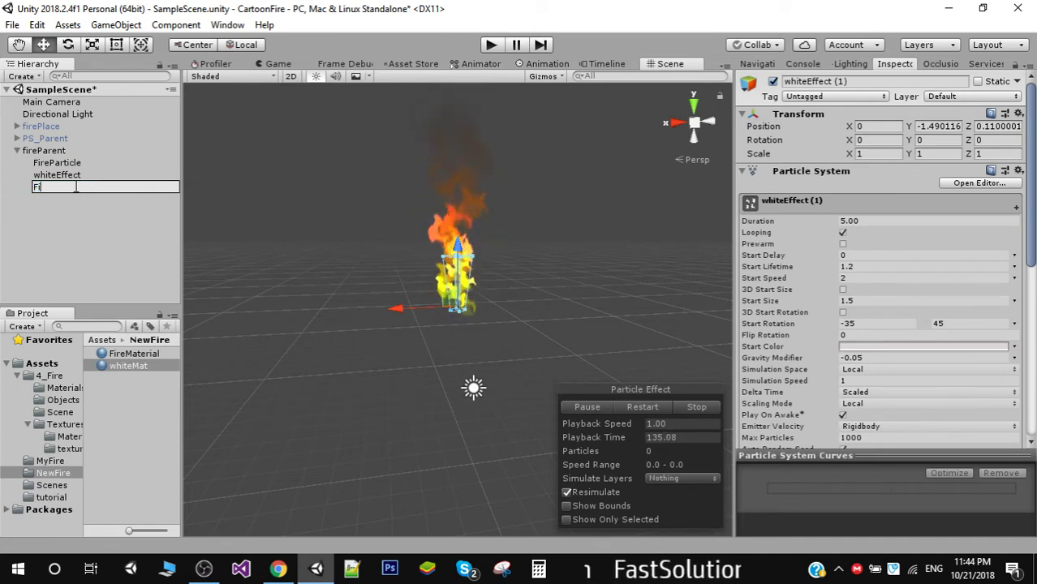
type("reGlow")
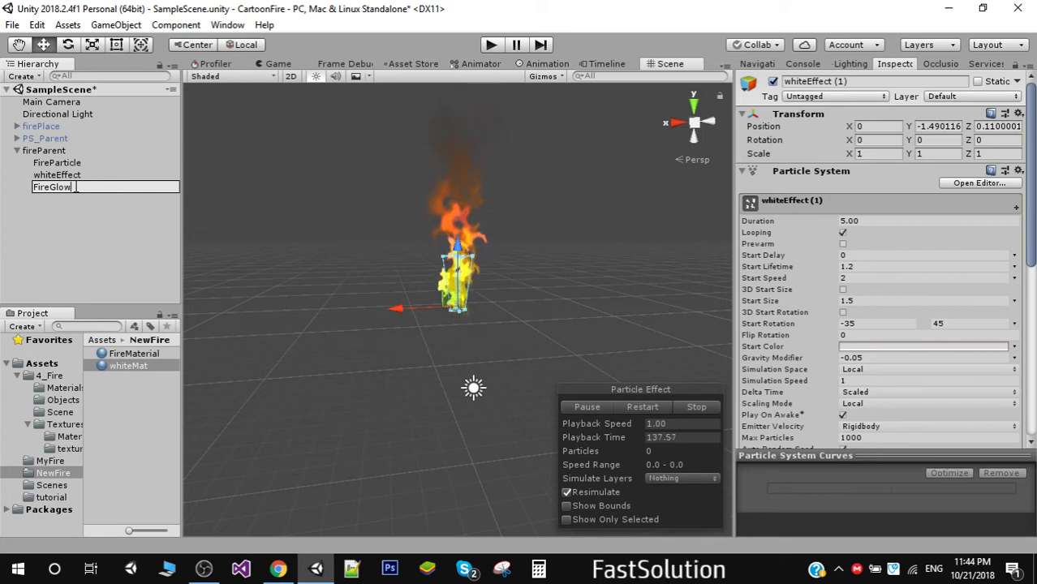
key("Return")
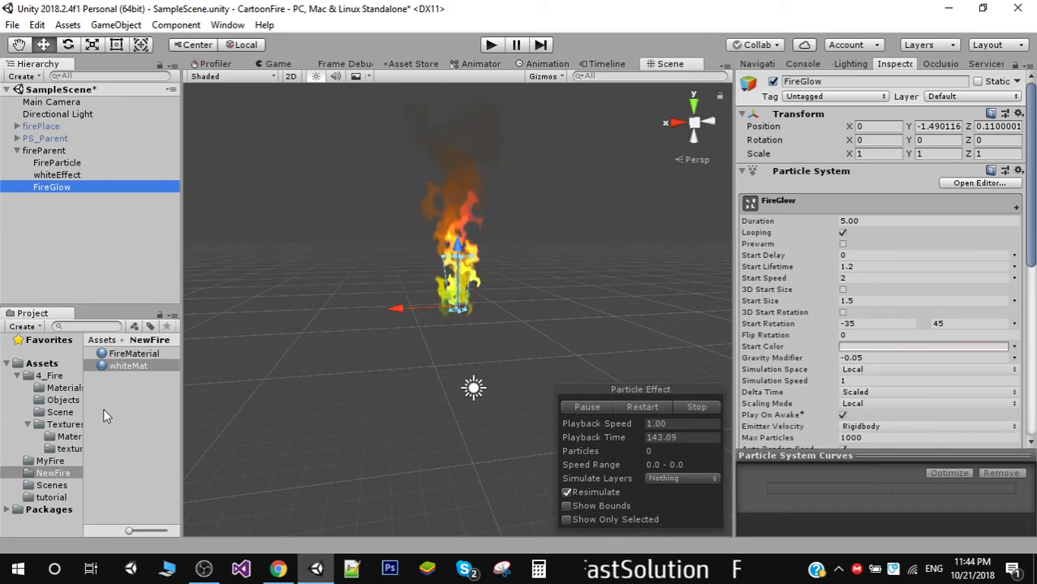
Duplicate whiteMat in the NewFire folder and rename the copy GlowMaterial.
left_click(126, 366)
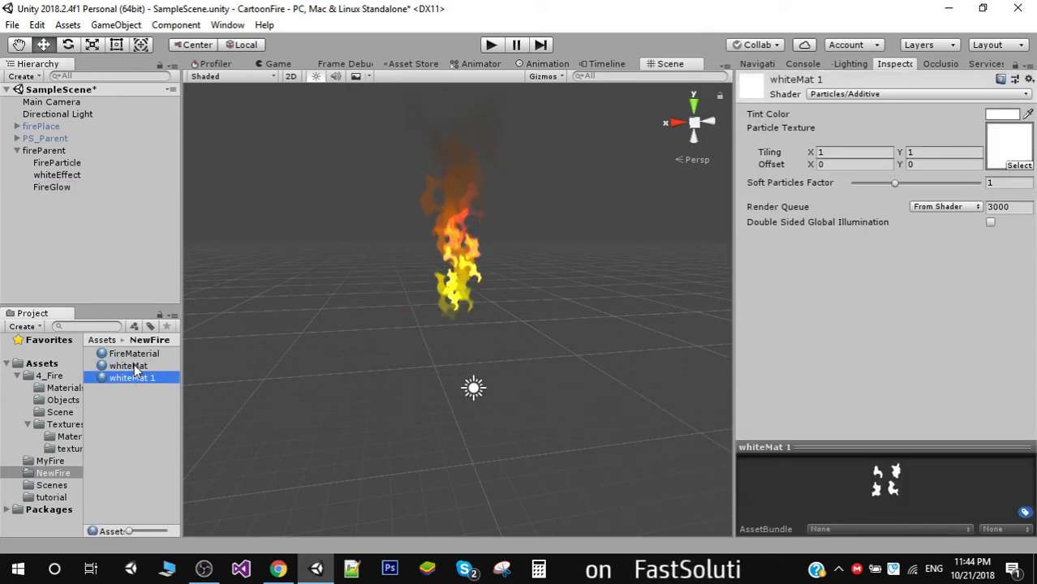
left_click(134, 377)
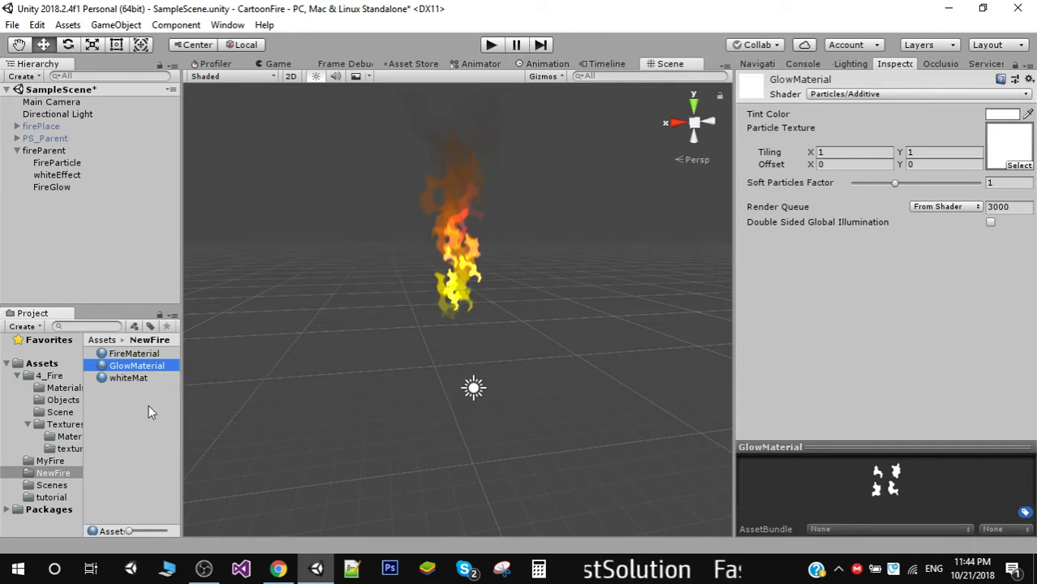
Assign Default-Particle as FireGlow's renderer material and disable its Texture Sheet Animation module.
left_click(50, 187)
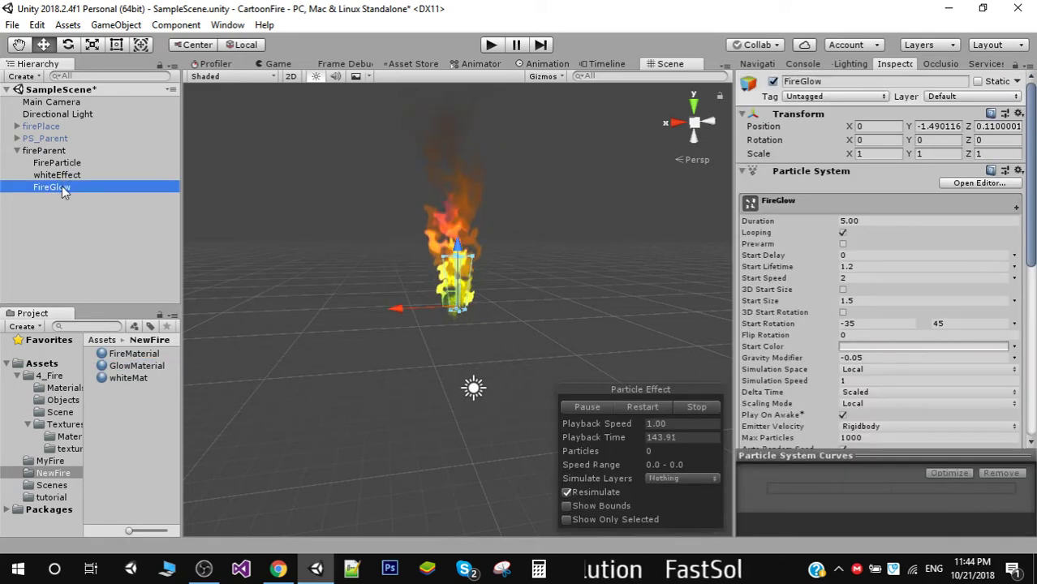
scroll(824, 381, "down", 10)
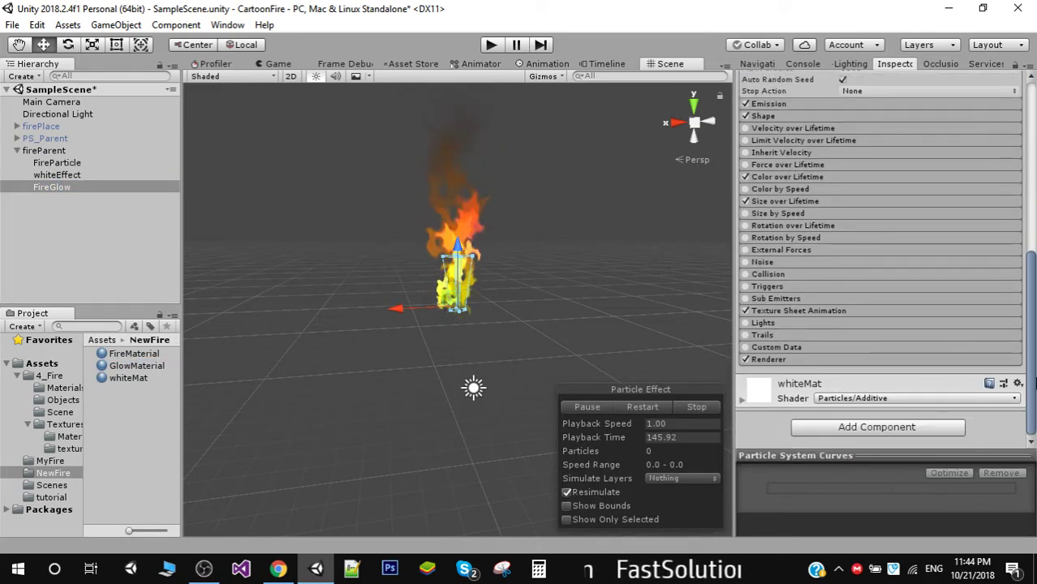
left_click(828, 360)
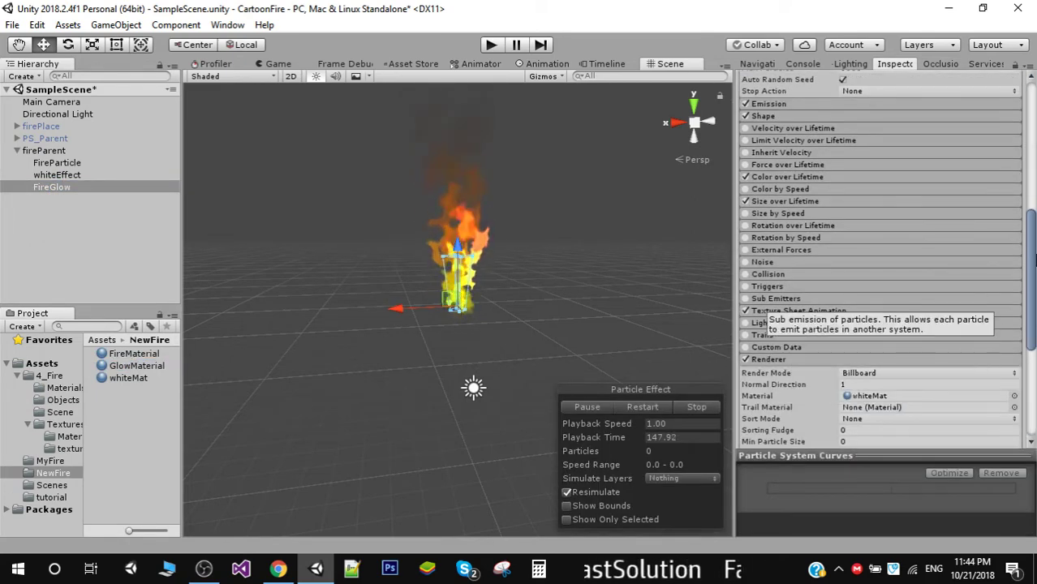
left_click_drag(1035, 280, 1030, 305)
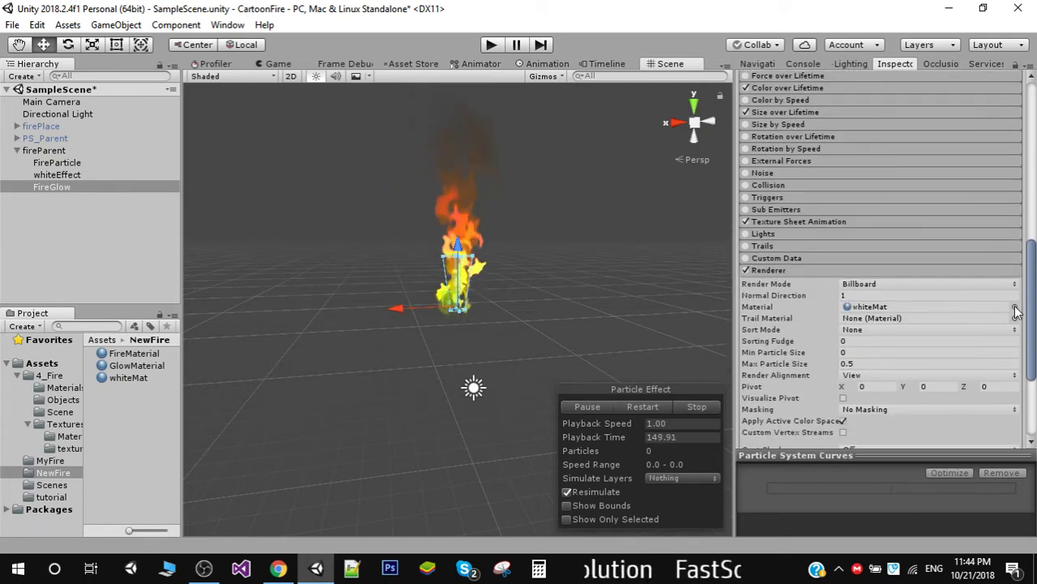
left_click(1015, 308)
left_click_drag(741, 187, 612, 114)
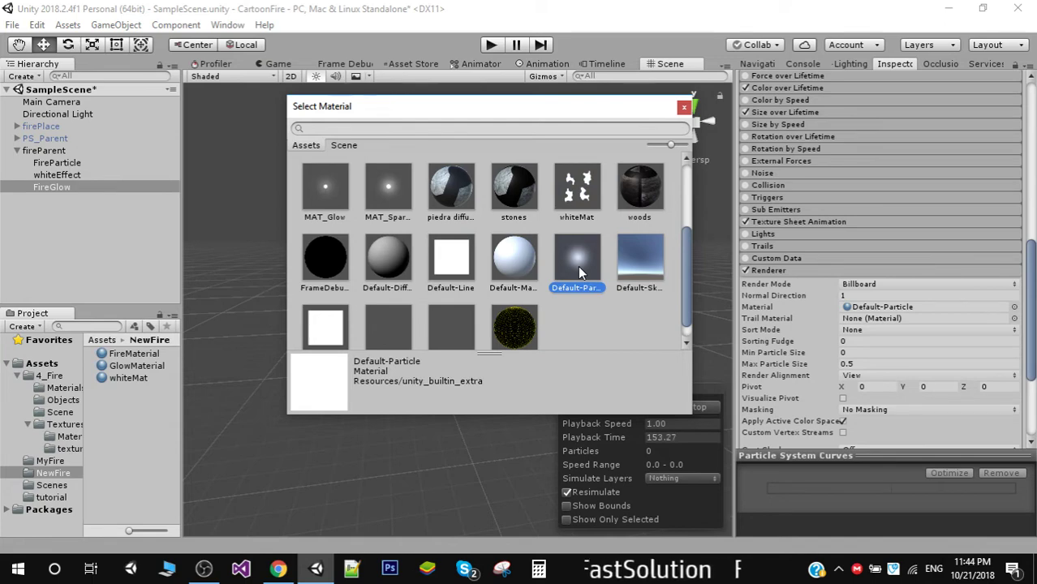
double_click(577, 268)
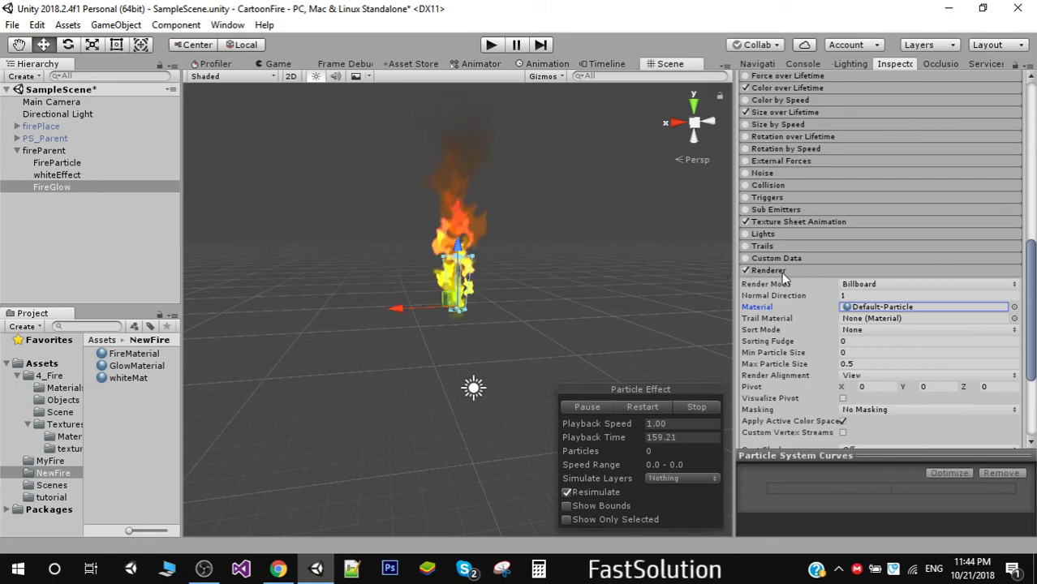
left_click(746, 222)
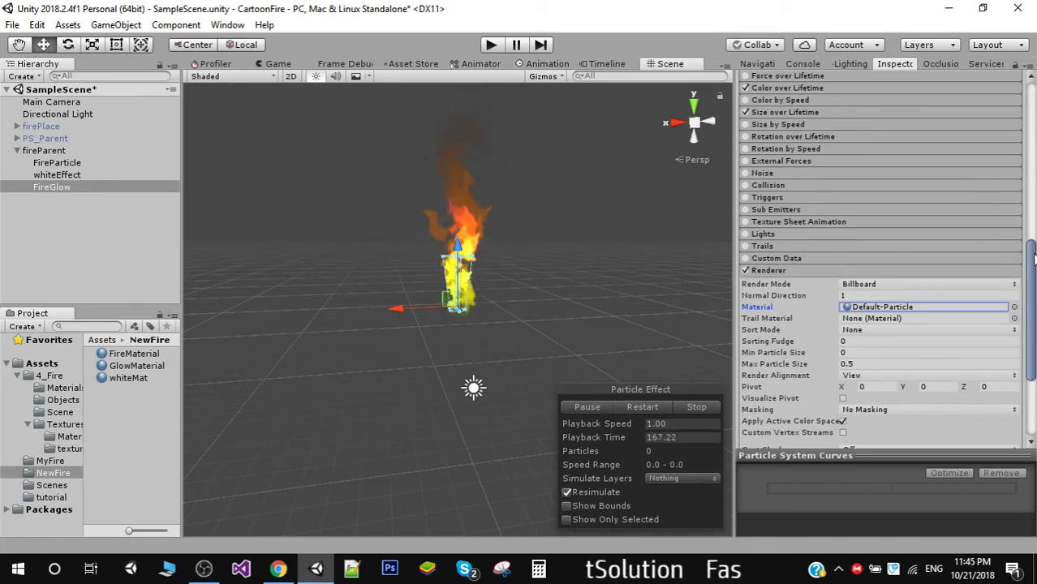
Set FireGlow's Start Size to 4.5, restart the particle preview and set its Start Speed to 2.5.
left_click_drag(1030, 242, 1030, 172)
scroll(858, 173, "up", 5)
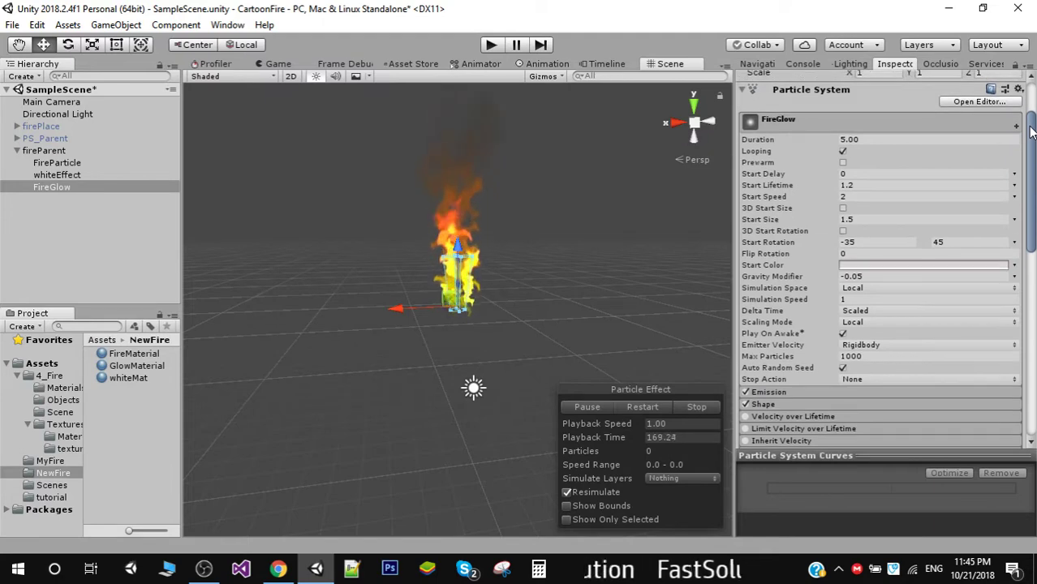
left_click(851, 219)
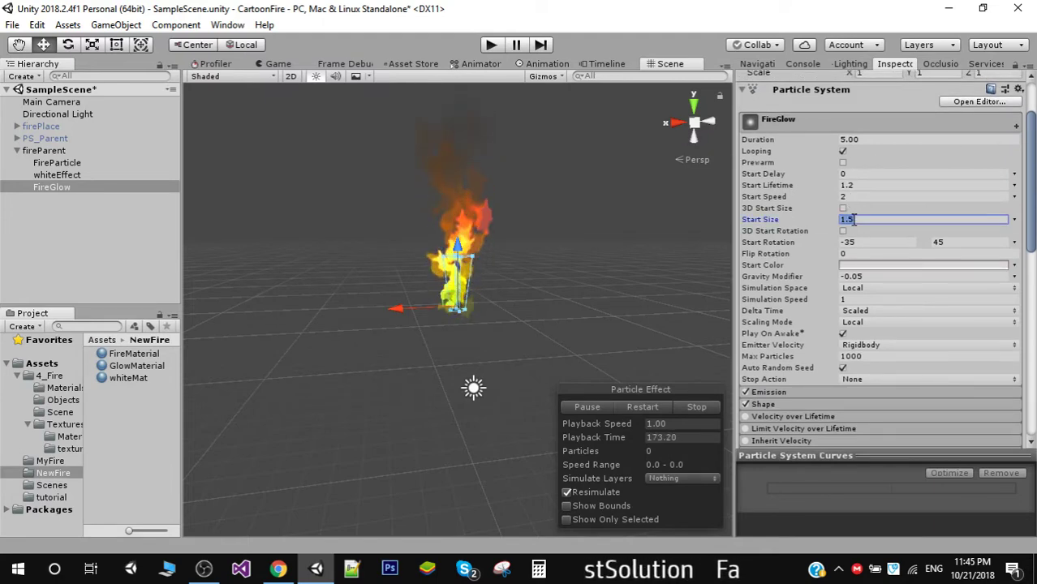
type("4.")
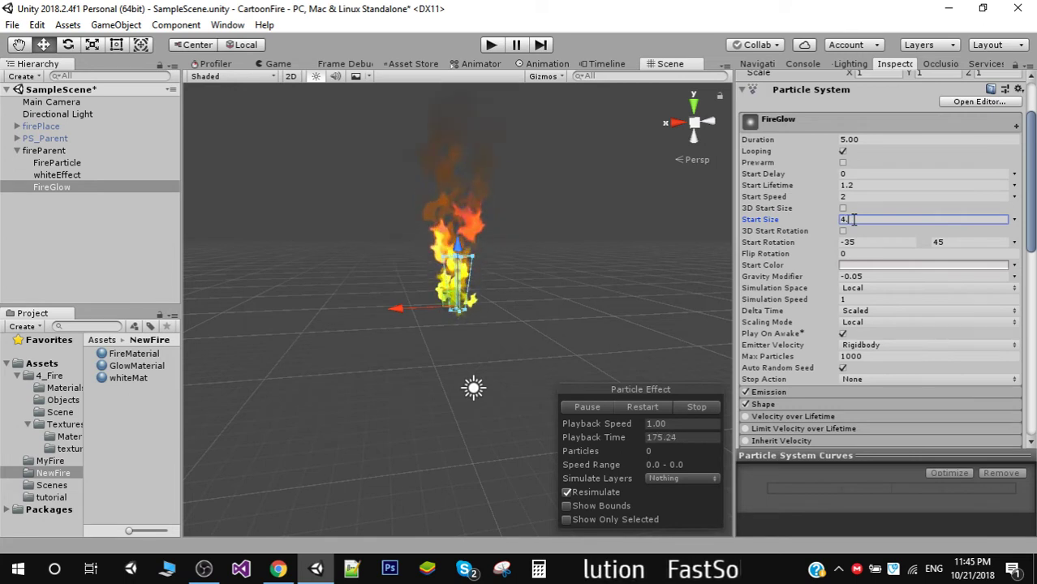
type("5")
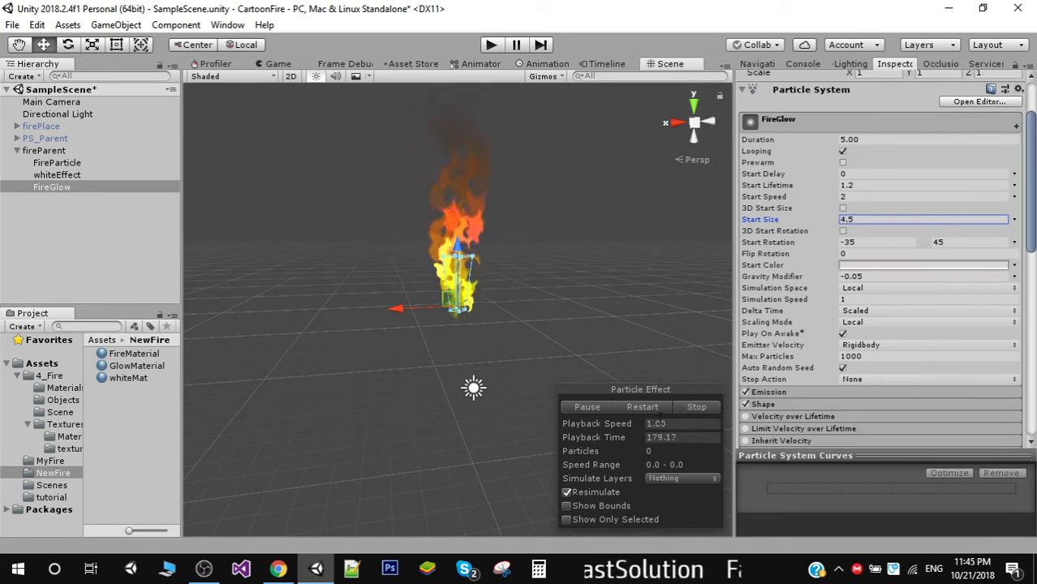
left_click(642, 407)
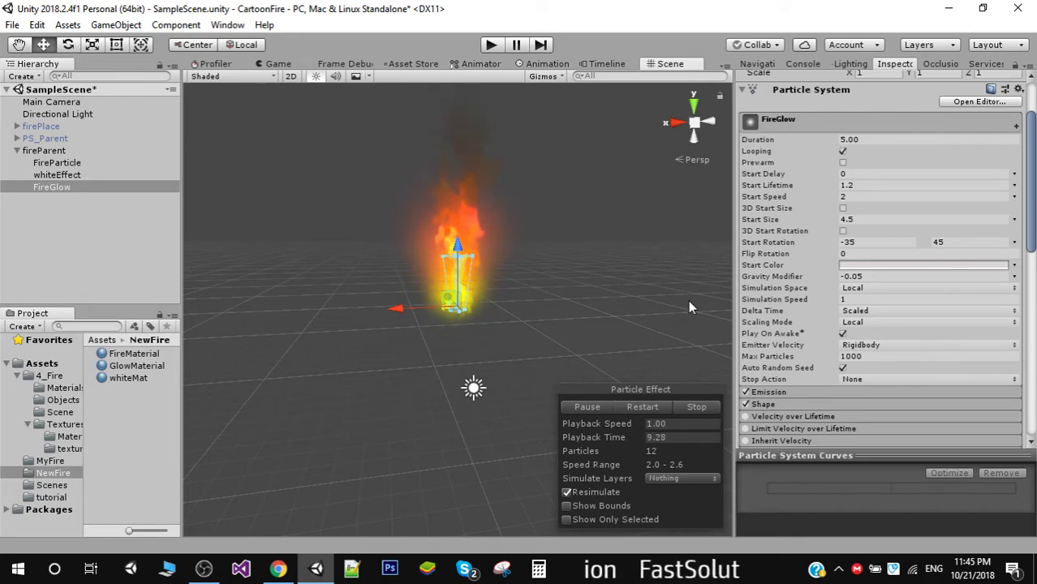
left_click(871, 198)
type("2.5")
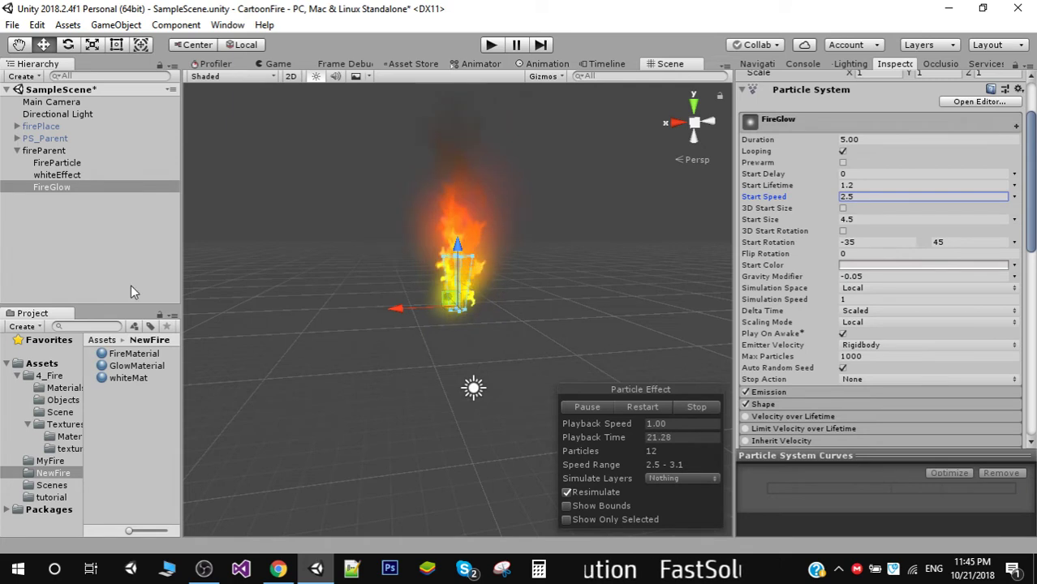
Change GlowMaterial's tint color to grey A29C9C with an alpha of 139.
left_click(136, 366)
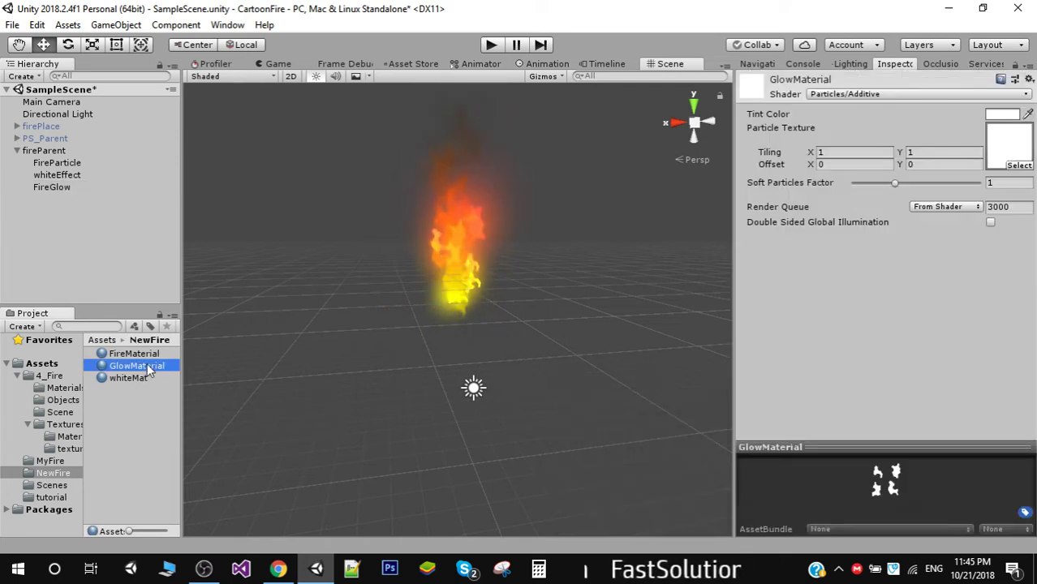
left_click(1005, 116)
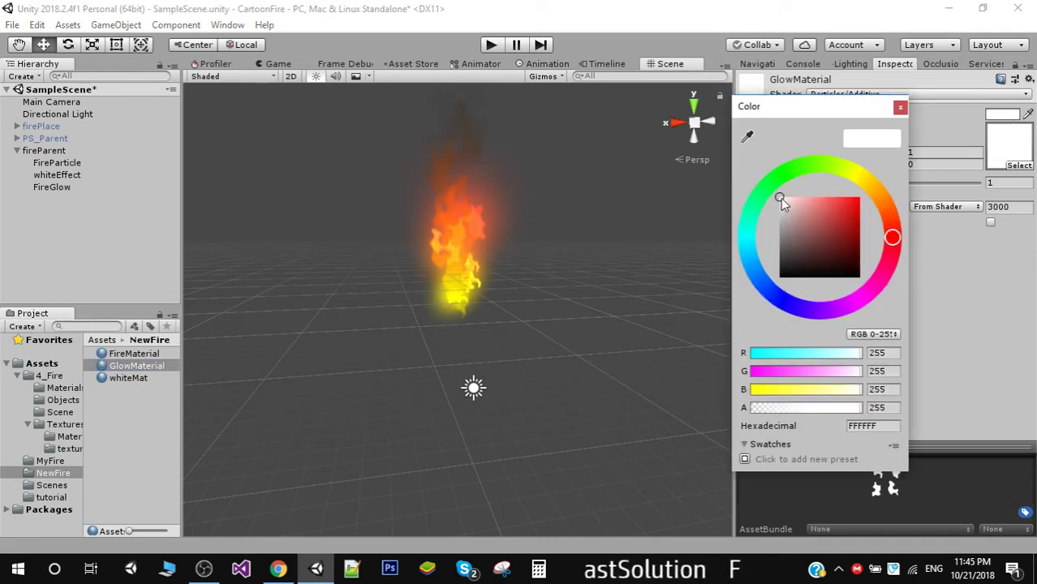
left_click_drag(782, 215, 783, 227)
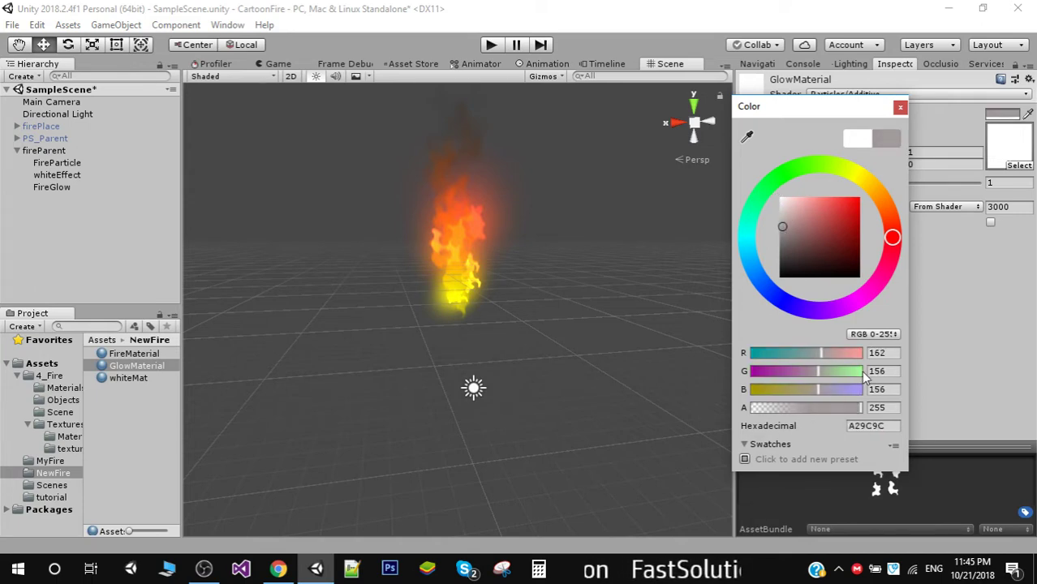
left_click_drag(845, 407, 809, 409)
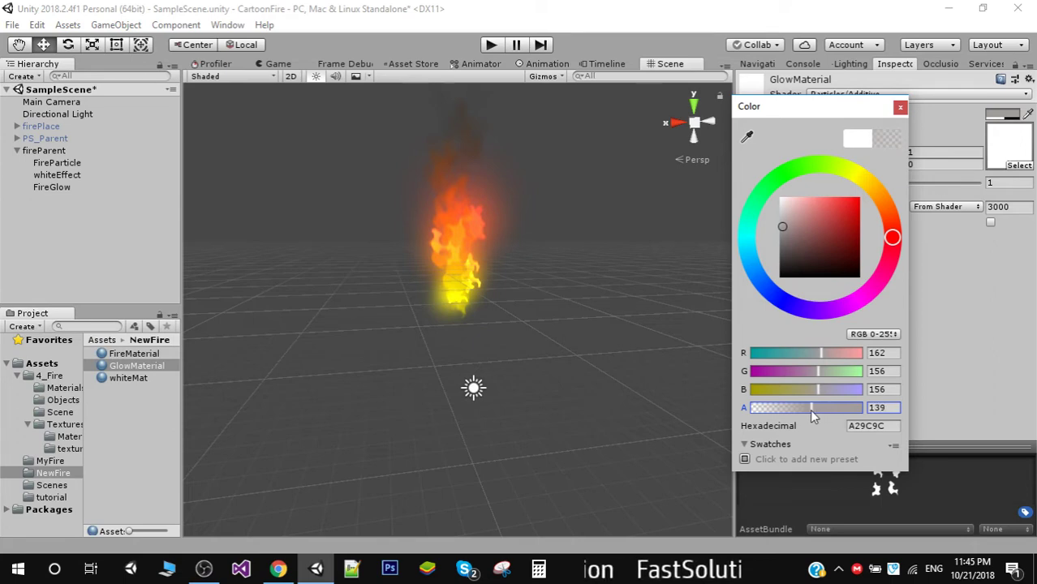
left_click(900, 108)
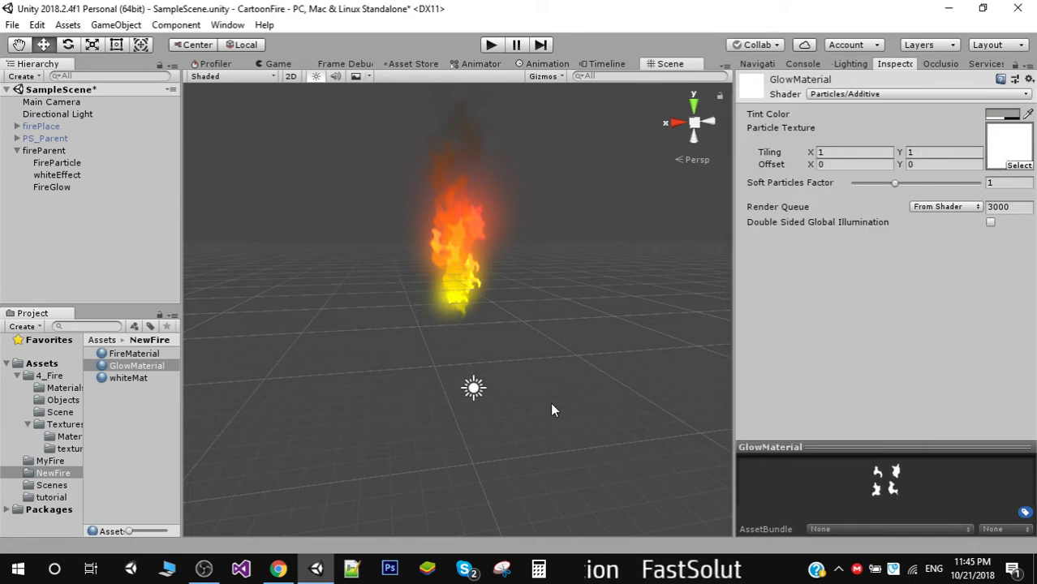
Replay the complete fire effect from fireParent to check how all its layers look together.
left_click(489, 398)
left_click(57, 152)
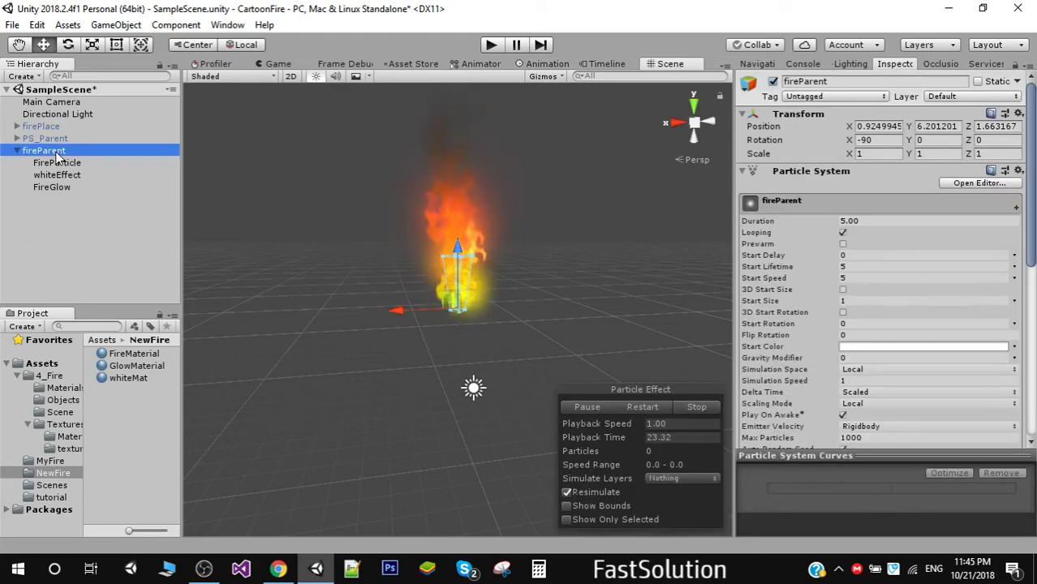
left_click(643, 407)
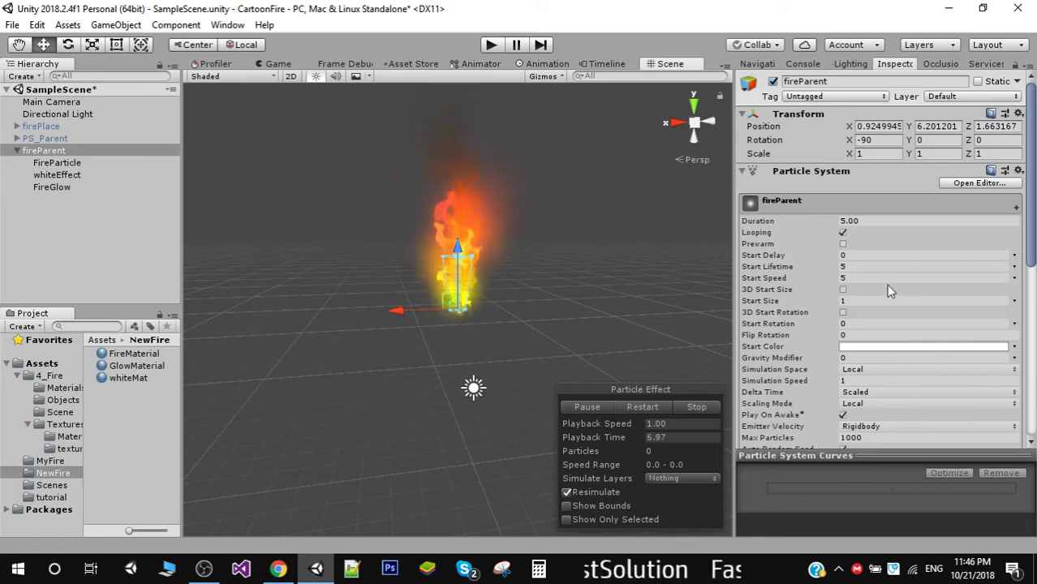
Reshape FireGlow's Size over Lifetime curve to start at about 0.15 and rise to about 0.84 at the end.
left_click_drag(1034, 231, 1035, 362)
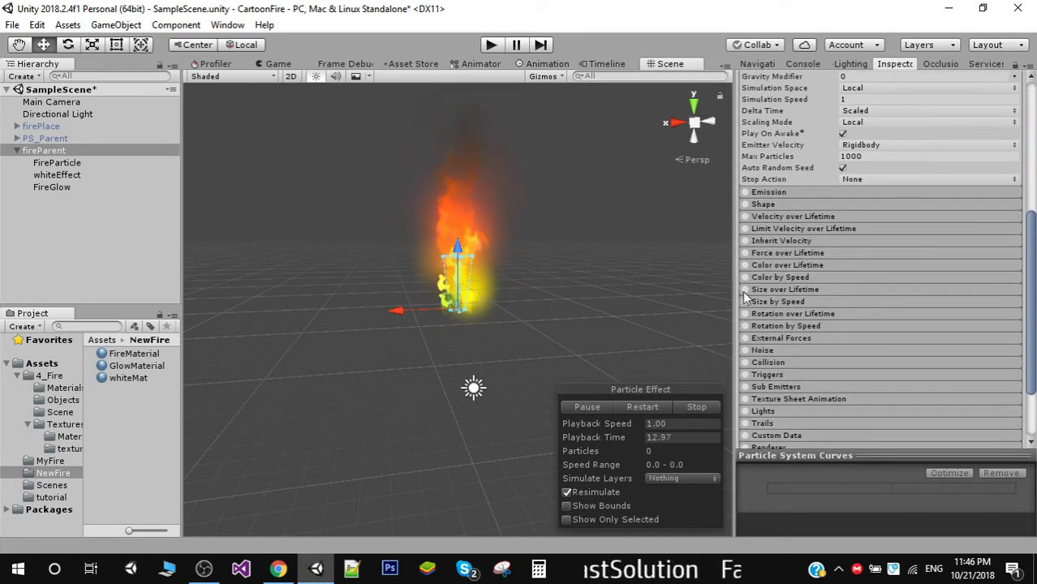
left_click(57, 176)
left_click(57, 186)
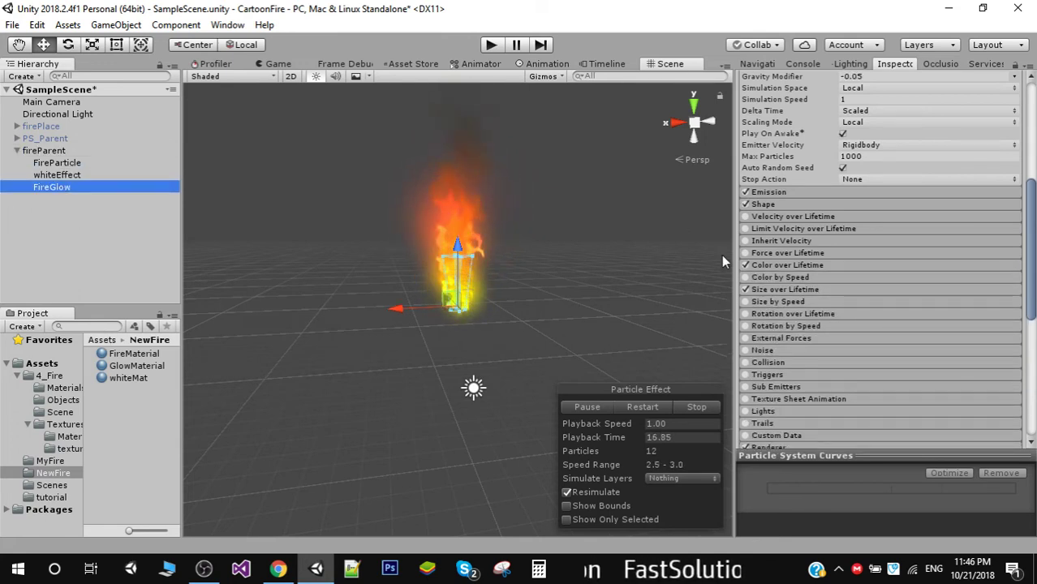
left_click(854, 289)
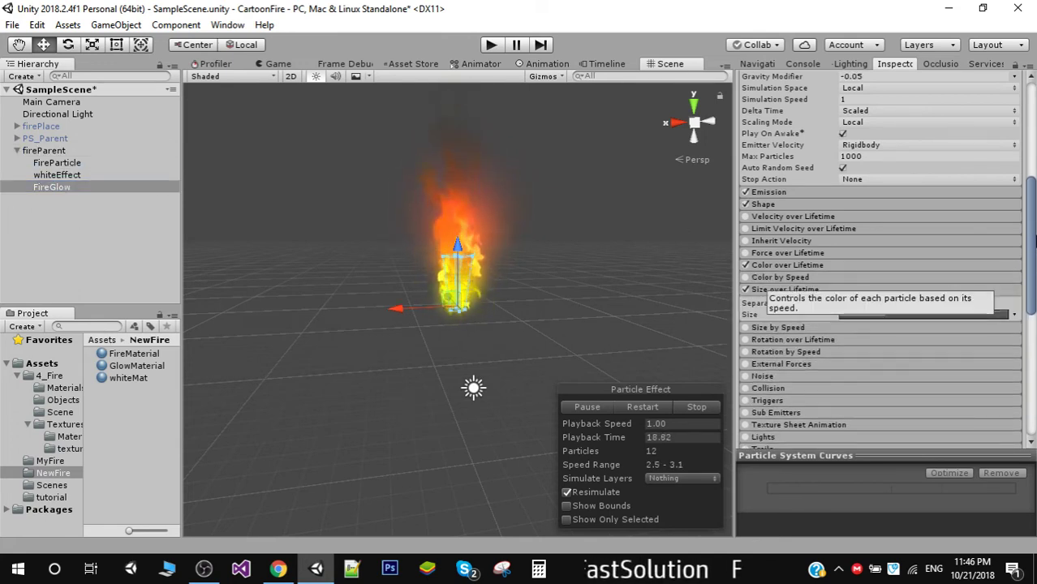
left_click_drag(1035, 239, 1034, 258)
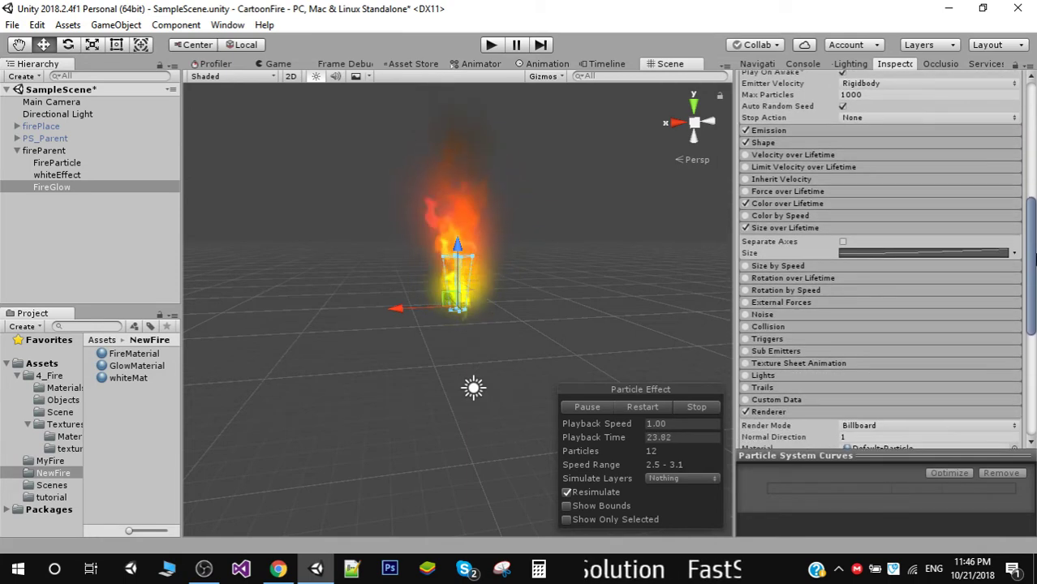
left_click(1007, 254)
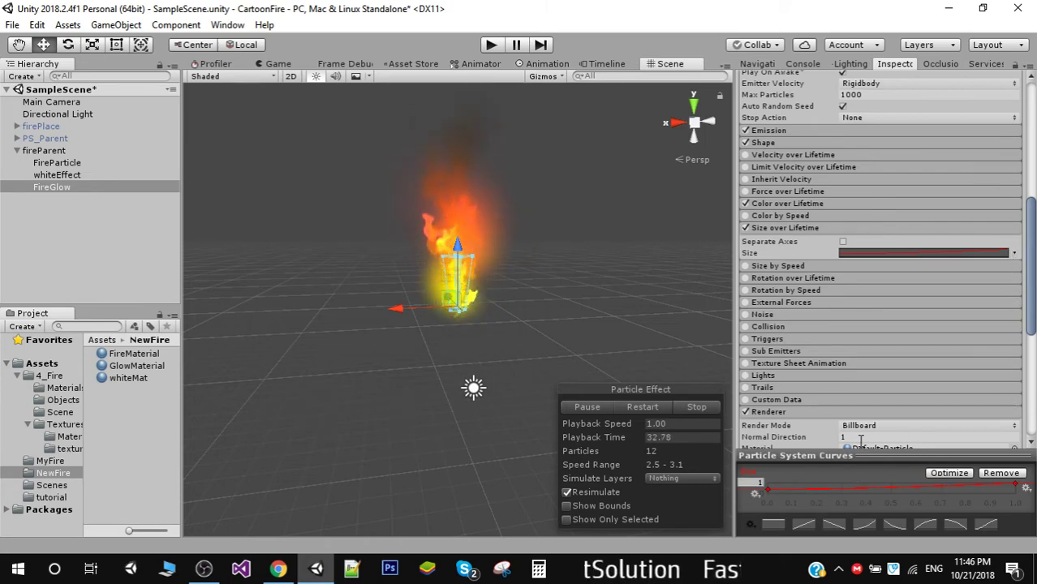
left_click_drag(827, 308, 828, 280)
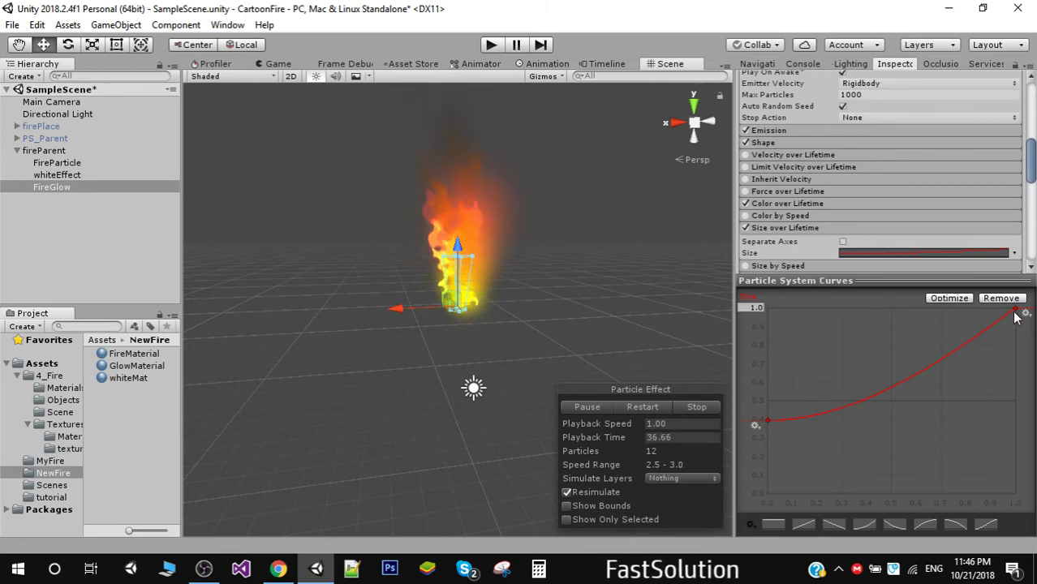
left_click_drag(1015, 310, 1017, 341)
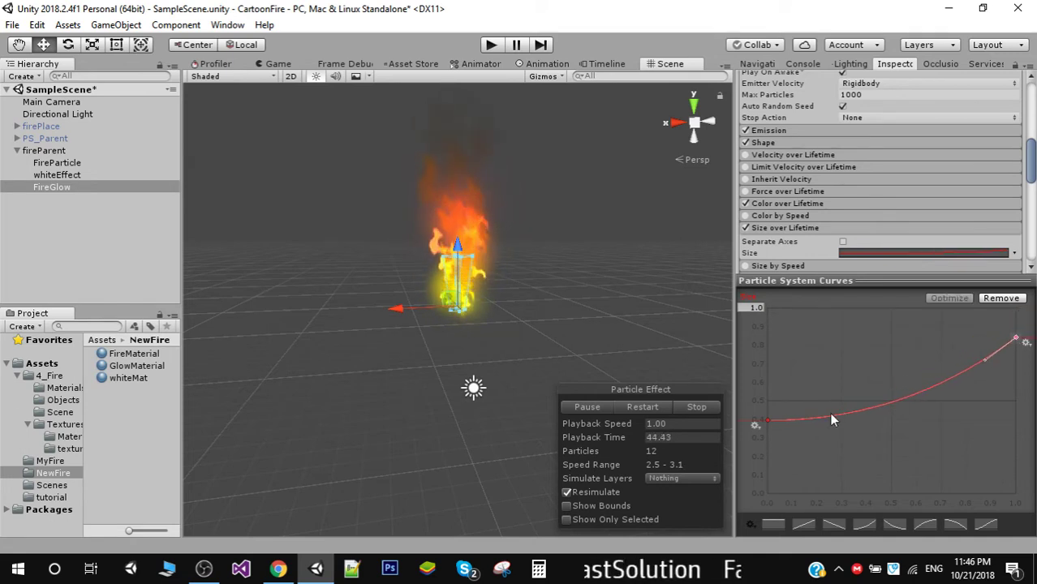
left_click_drag(768, 420, 767, 463)
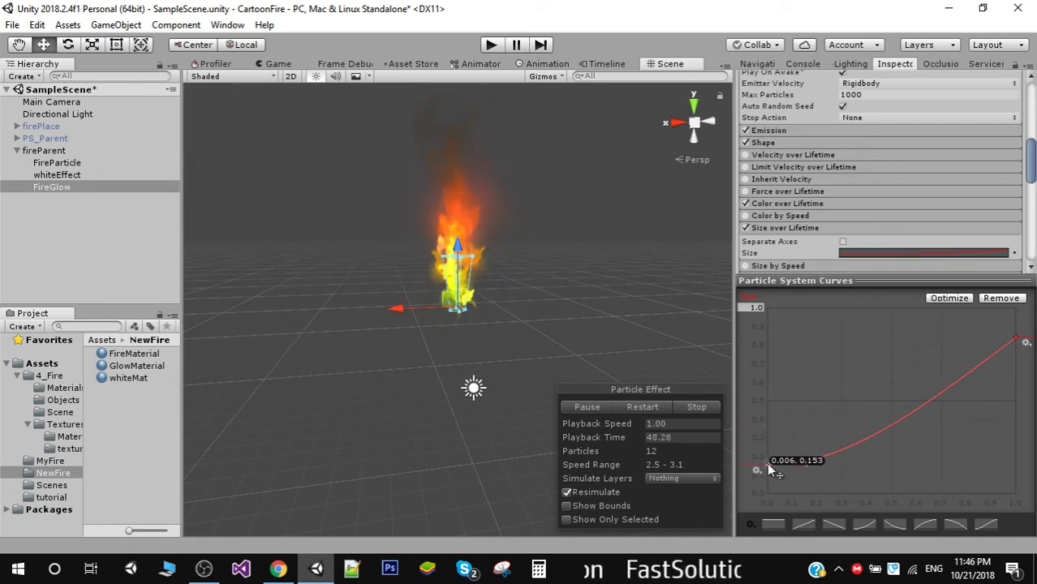
left_click_drag(767, 462, 767, 463)
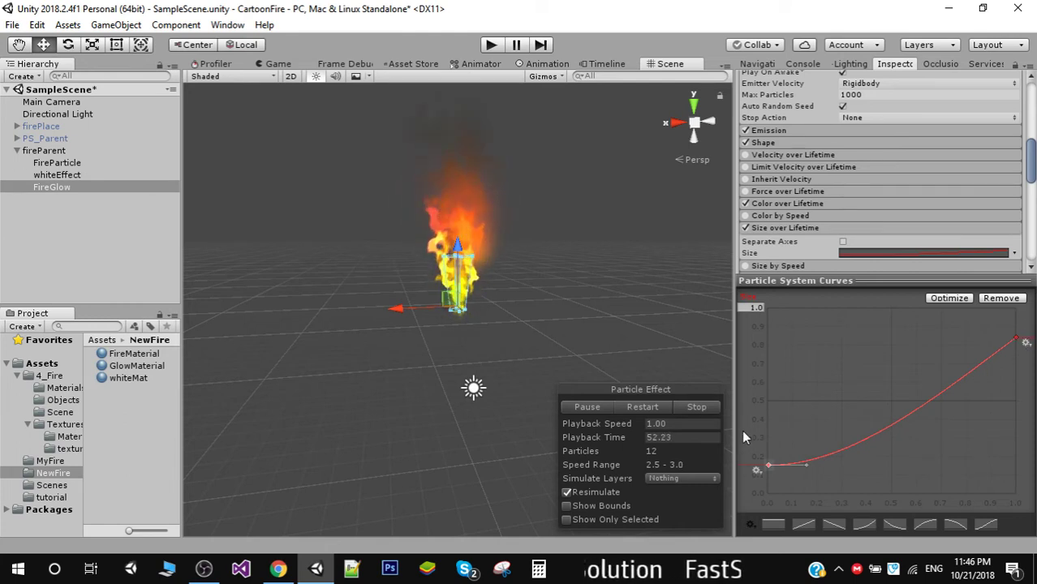
left_click(584, 320)
Change FireGlow's Start Color to pale green EAF9DE with an alpha of 255.
left_click(43, 187)
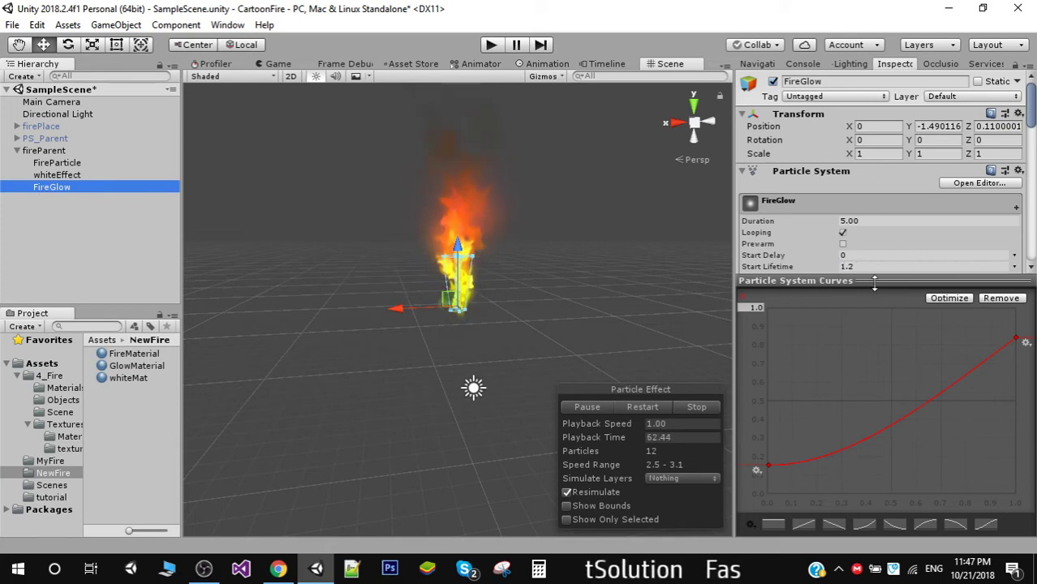
left_click_drag(871, 281, 872, 453)
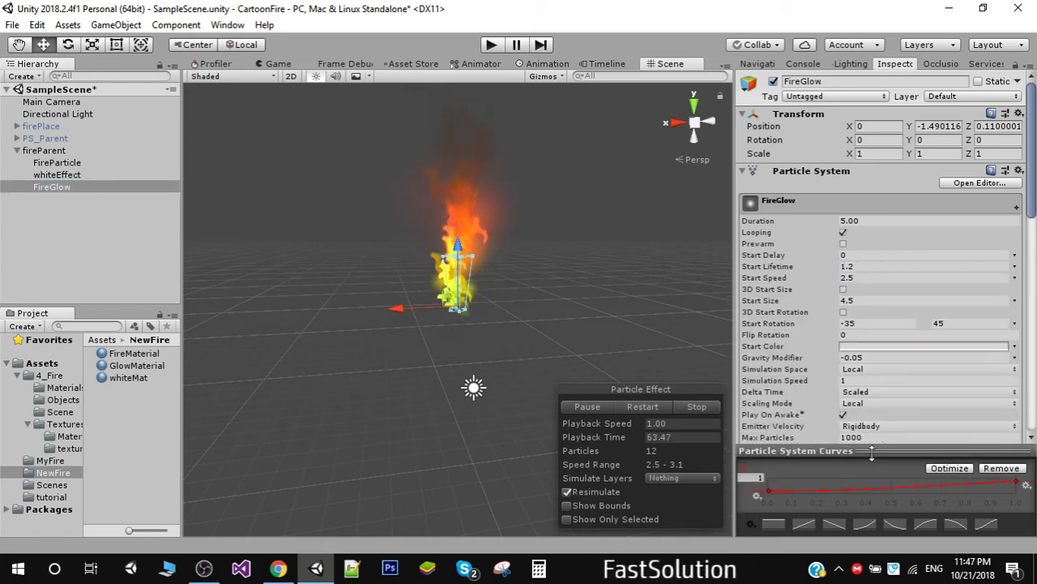
left_click(886, 349)
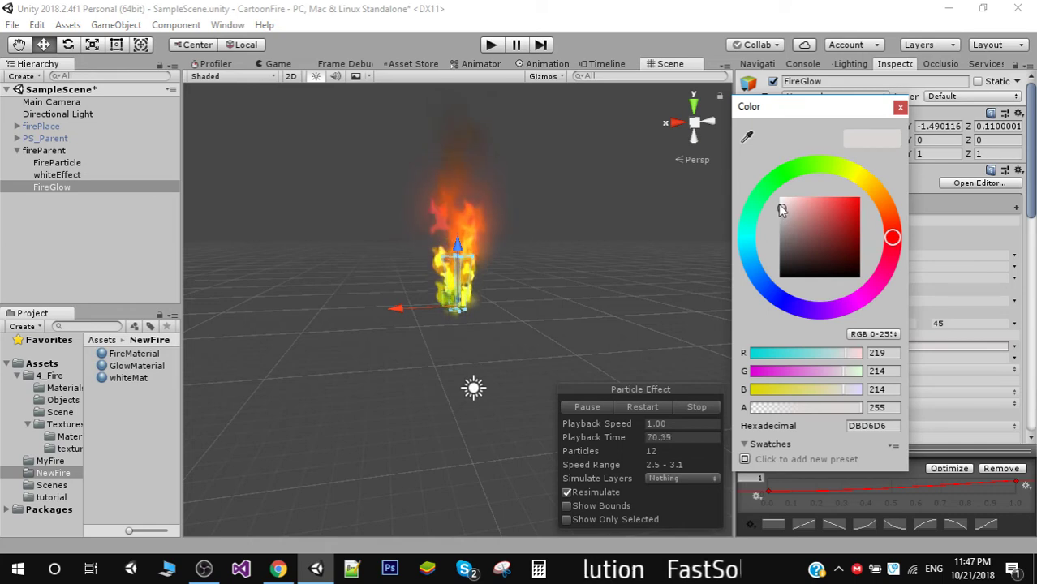
left_click_drag(780, 202, 784, 203)
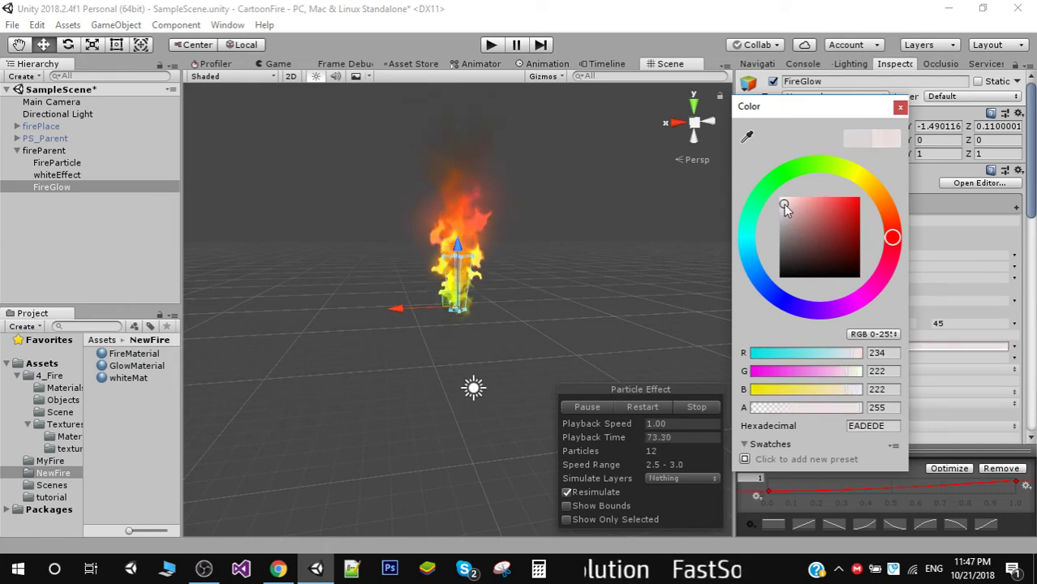
left_click(856, 371)
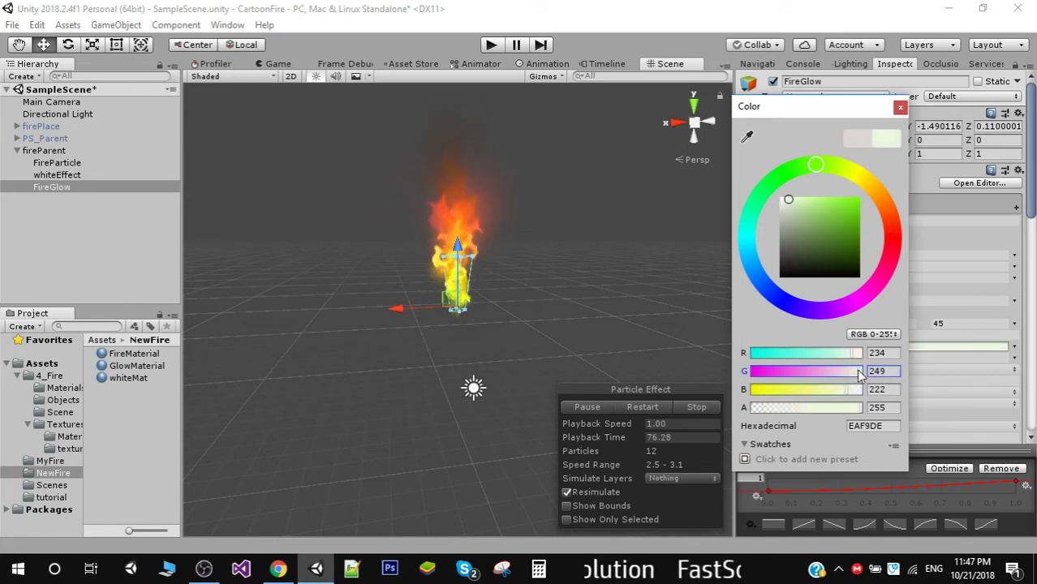
left_click_drag(812, 410, 862, 414)
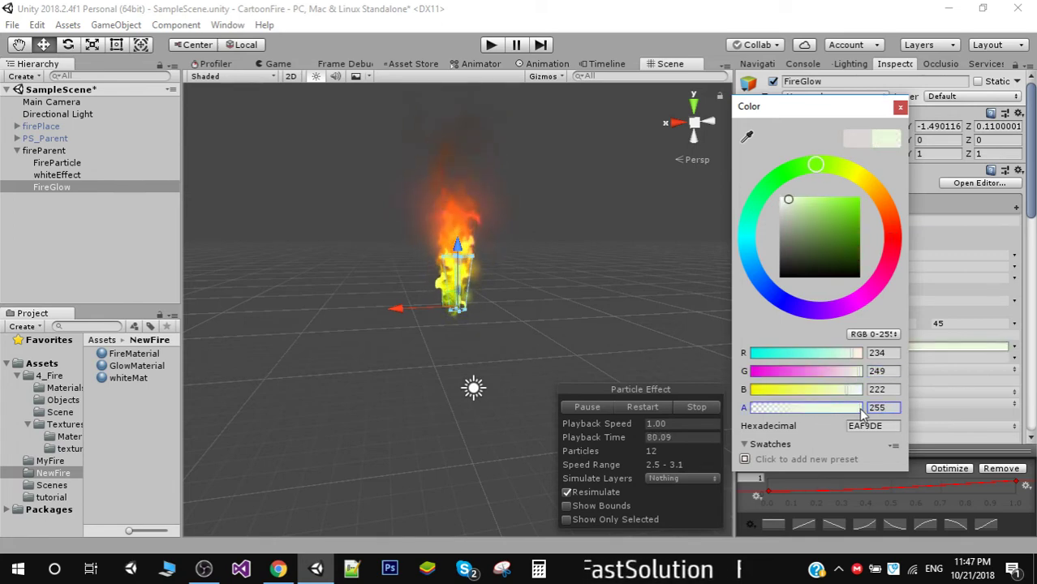
left_click(898, 106)
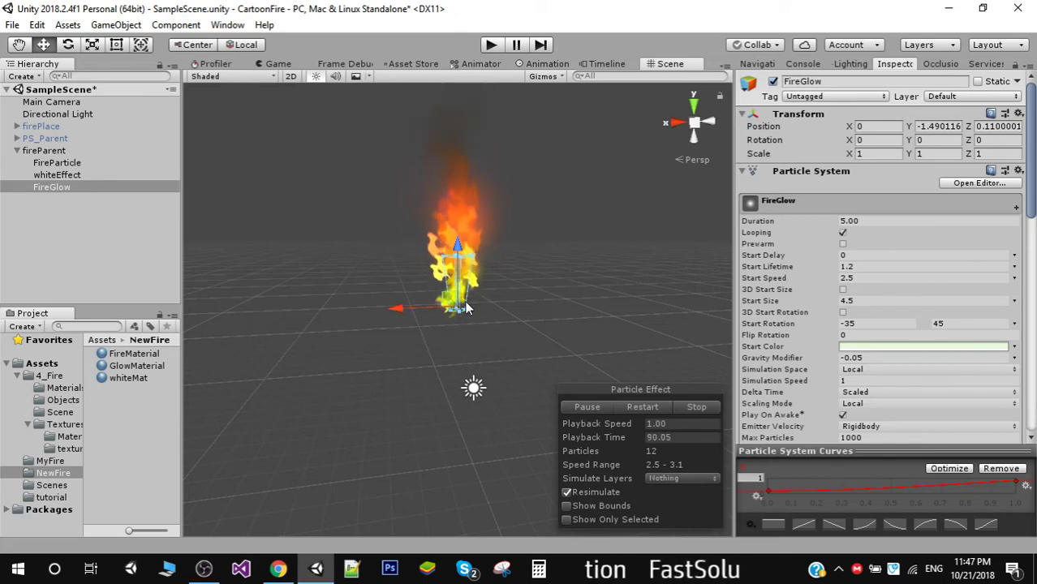
Restart FireGlow's particle preview to check how the fire looks with the recolored glow.
left_click(22, 274)
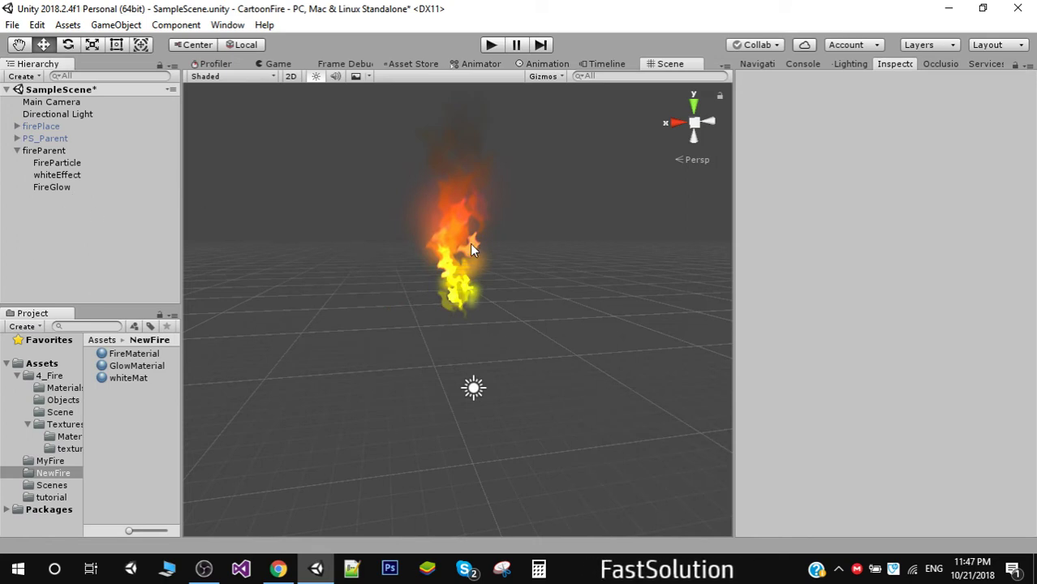
left_click(54, 187)
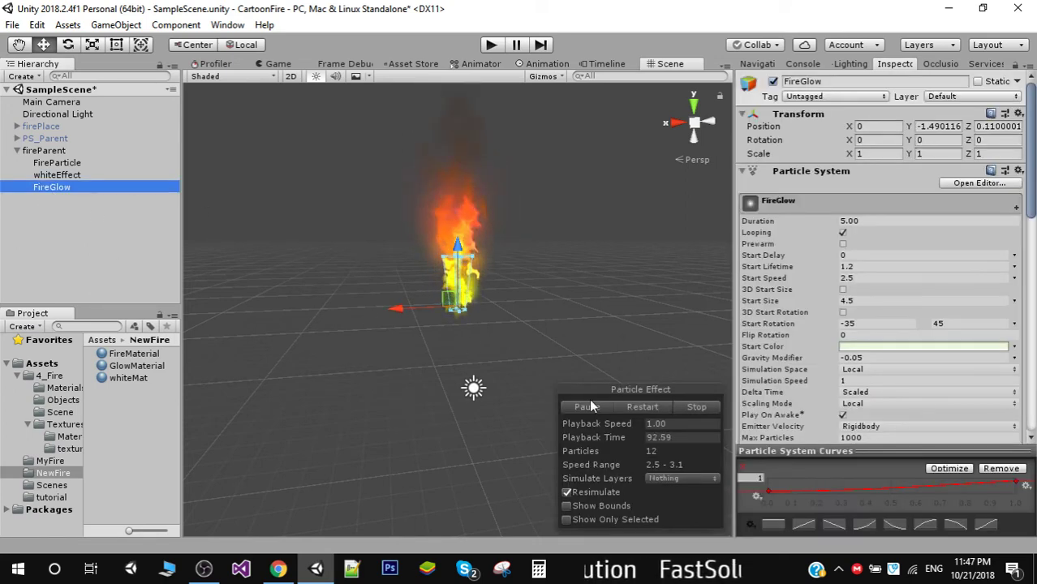
left_click(643, 407)
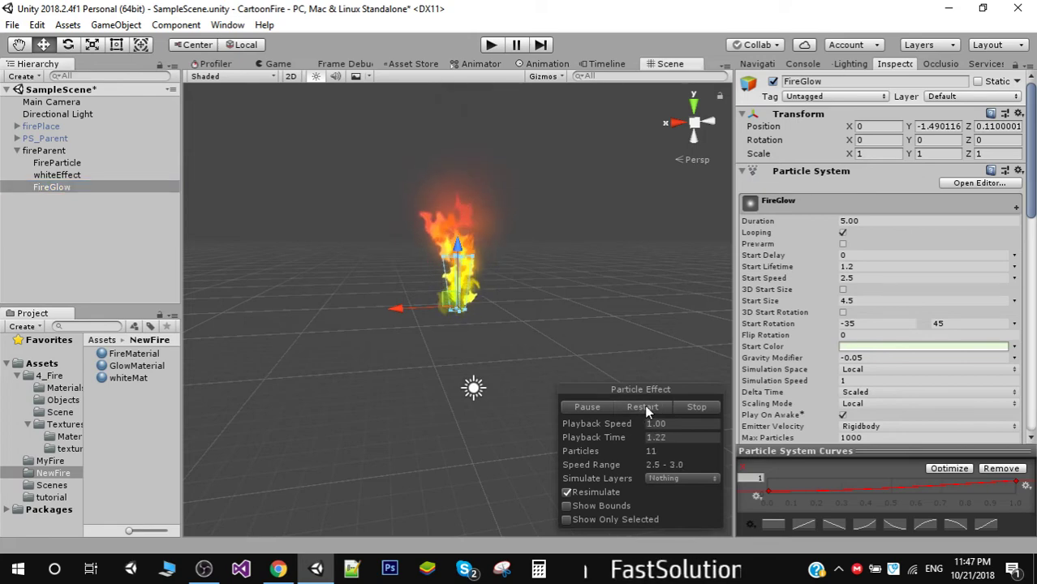
Duplicate FireGlow within fireParent and set the copy's Start Color to white FFFFFF.
left_click(70, 188)
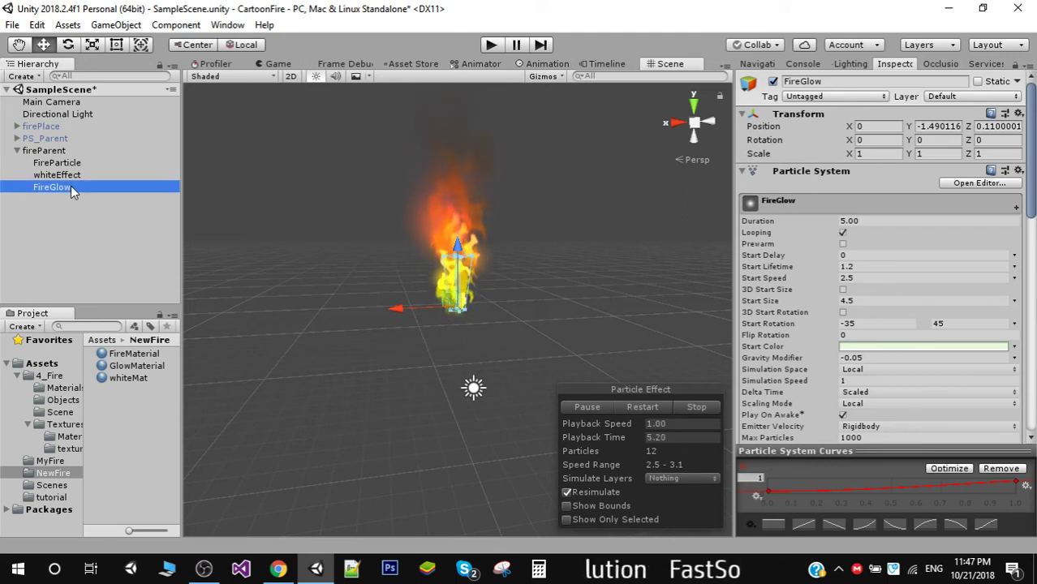
key("ctrl+d")
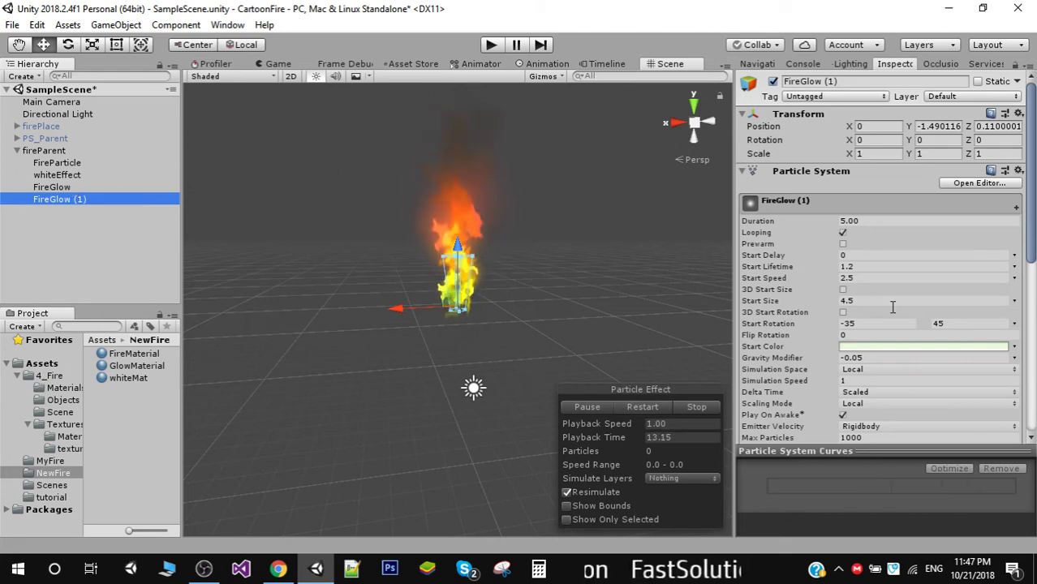
left_click(852, 346)
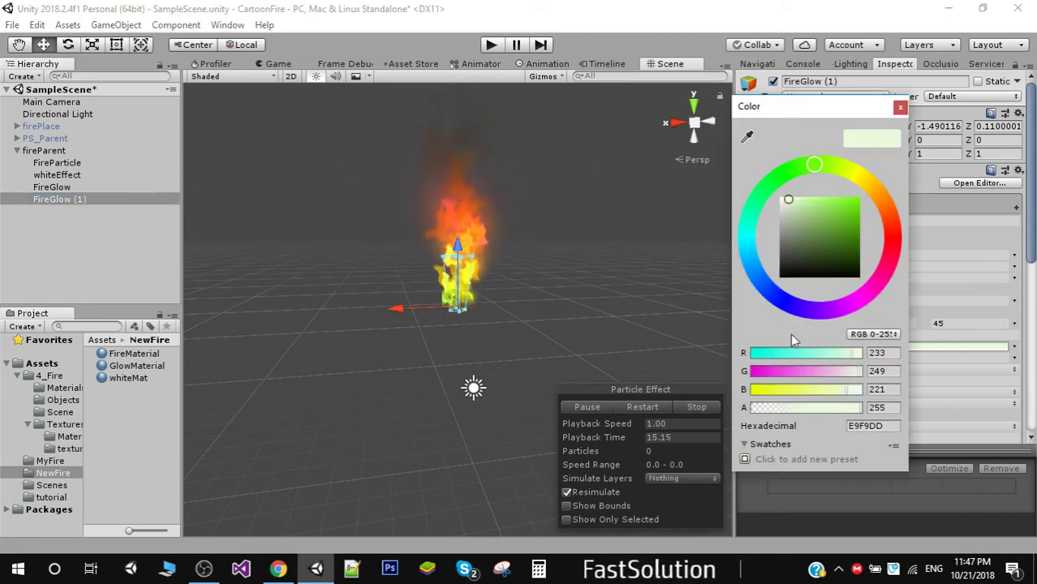
left_click_drag(789, 203, 756, 192)
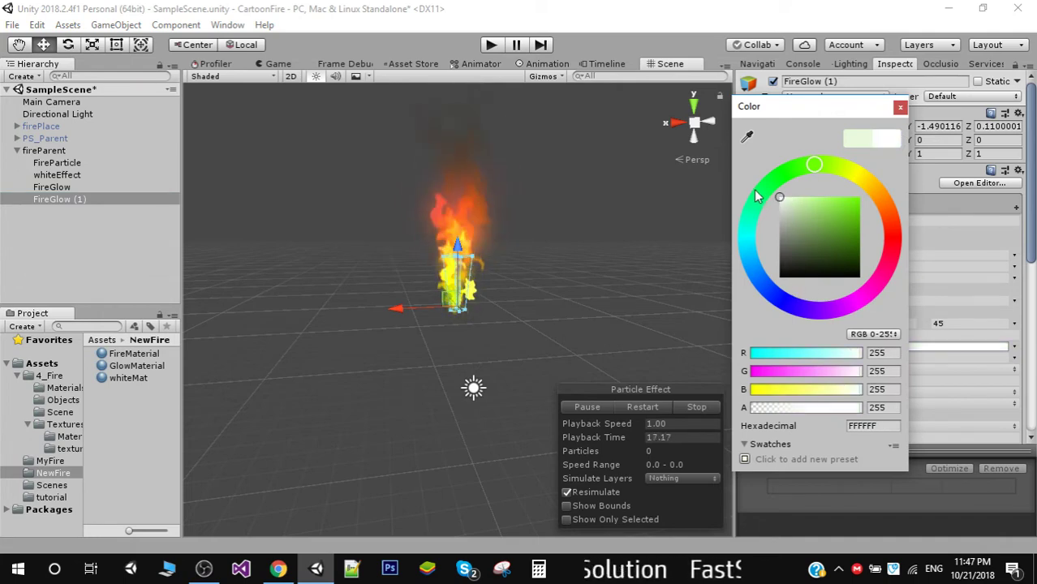
left_click(900, 108)
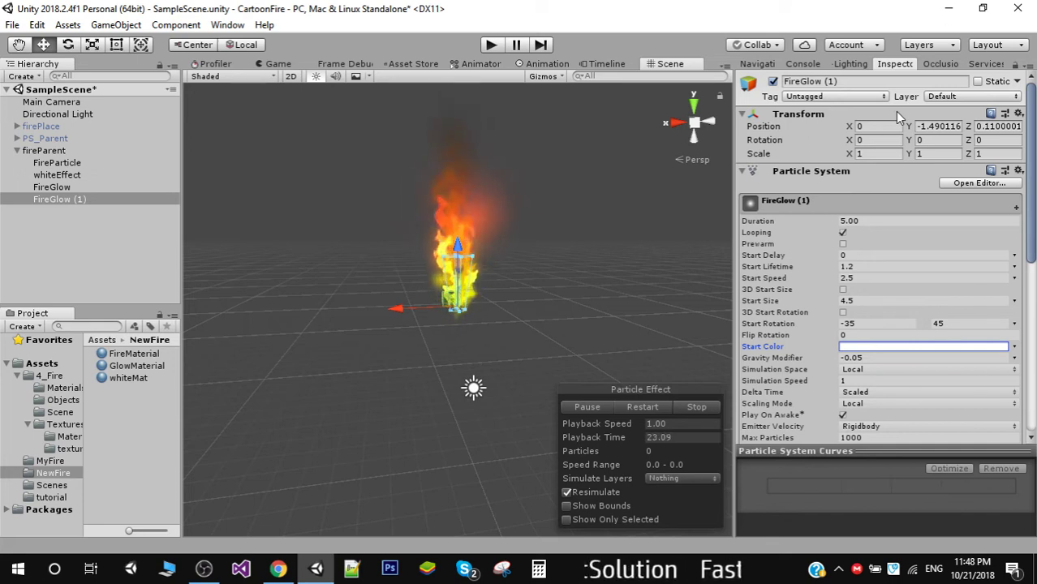
Switch the duplicated glow's Start Rotation to a constant value of 0.
left_click(1015, 324)
left_click(946, 341)
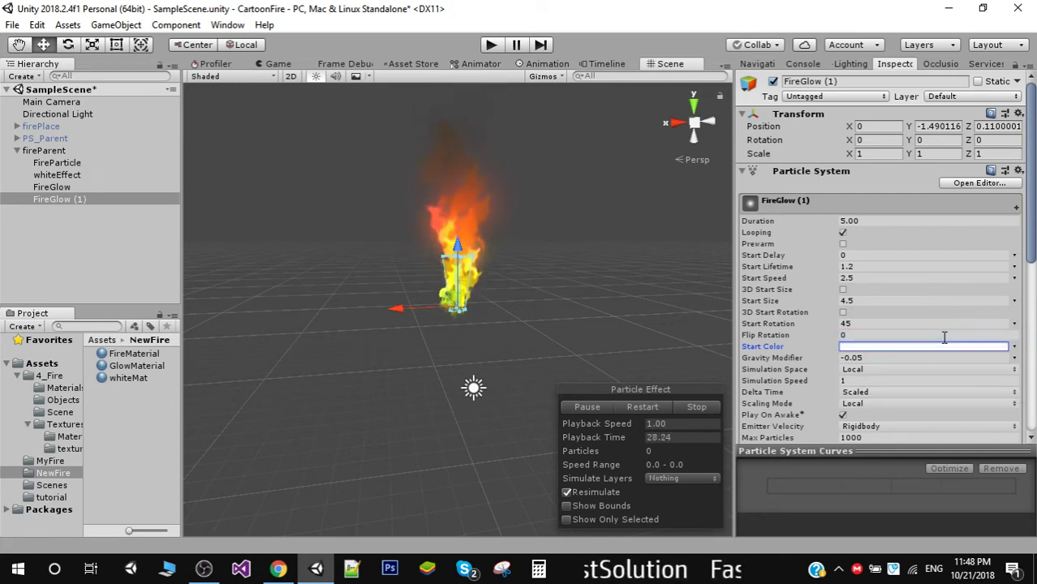
left_click(900, 323)
type("0")
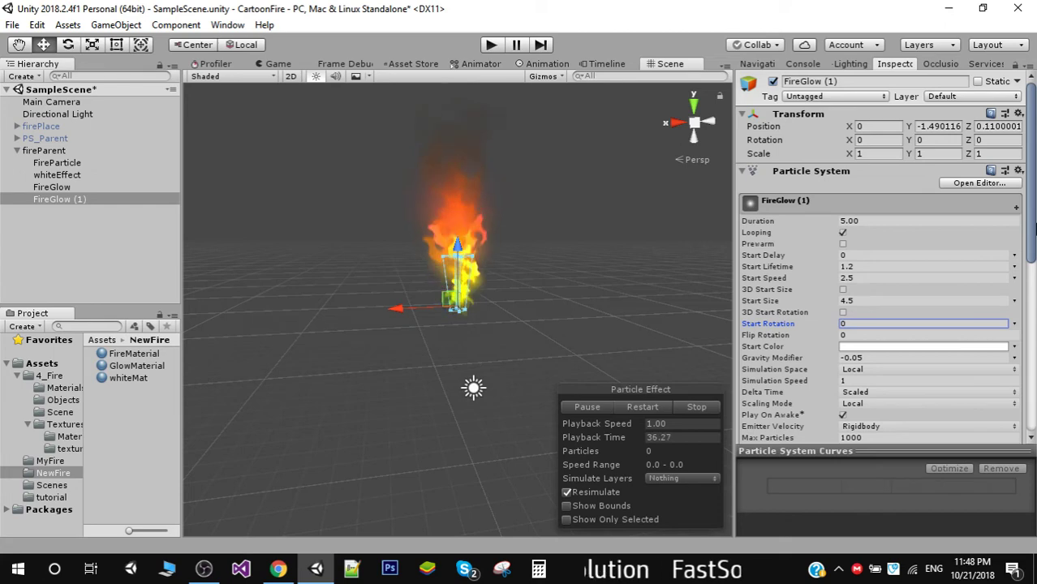
Set the duplicated glow's Emission Rate over Time to 50.
left_click_drag(1035, 230, 1036, 295)
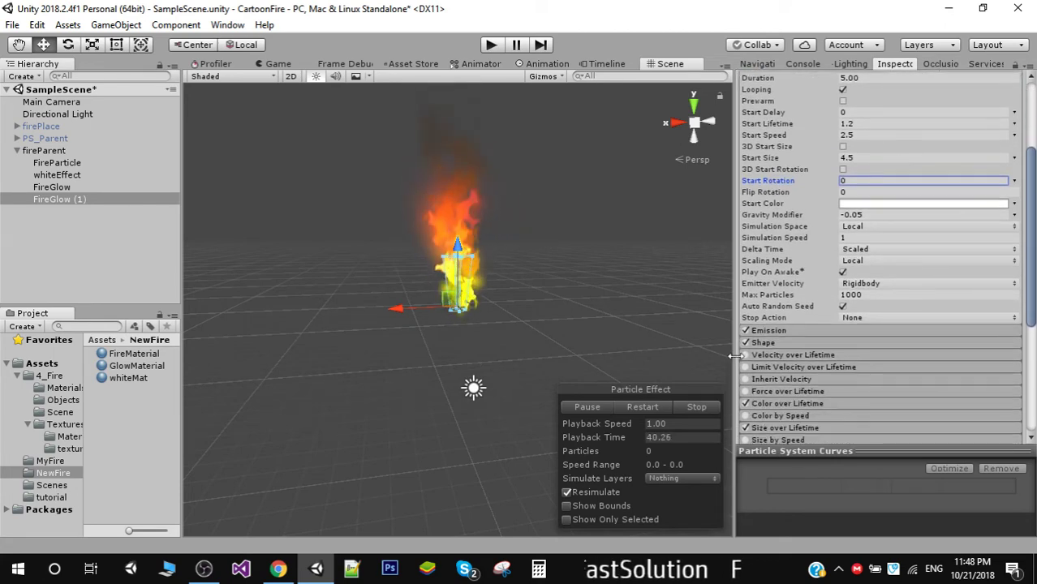
left_click(769, 330)
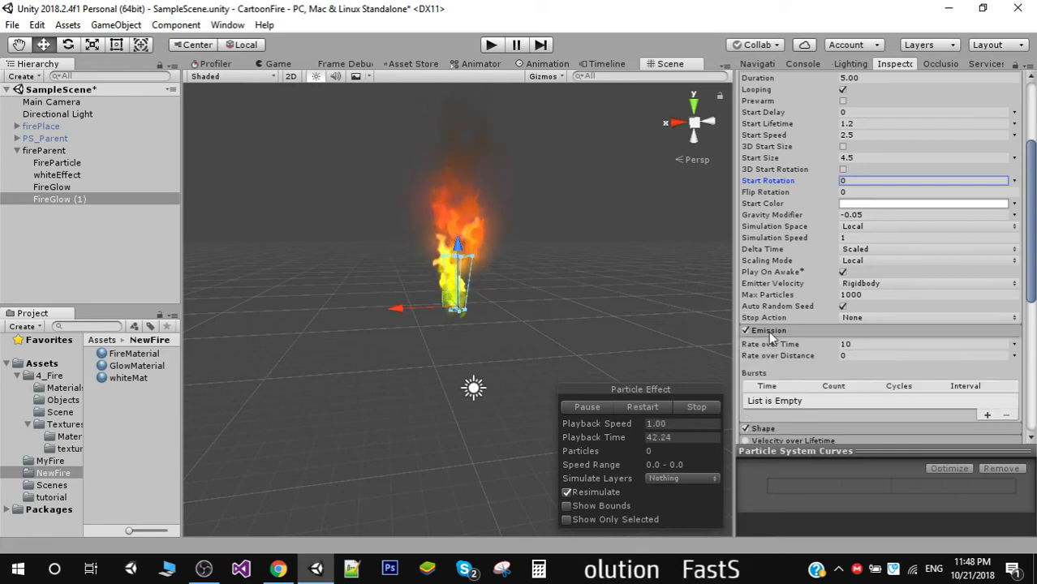
scroll(763, 341, "down", 2)
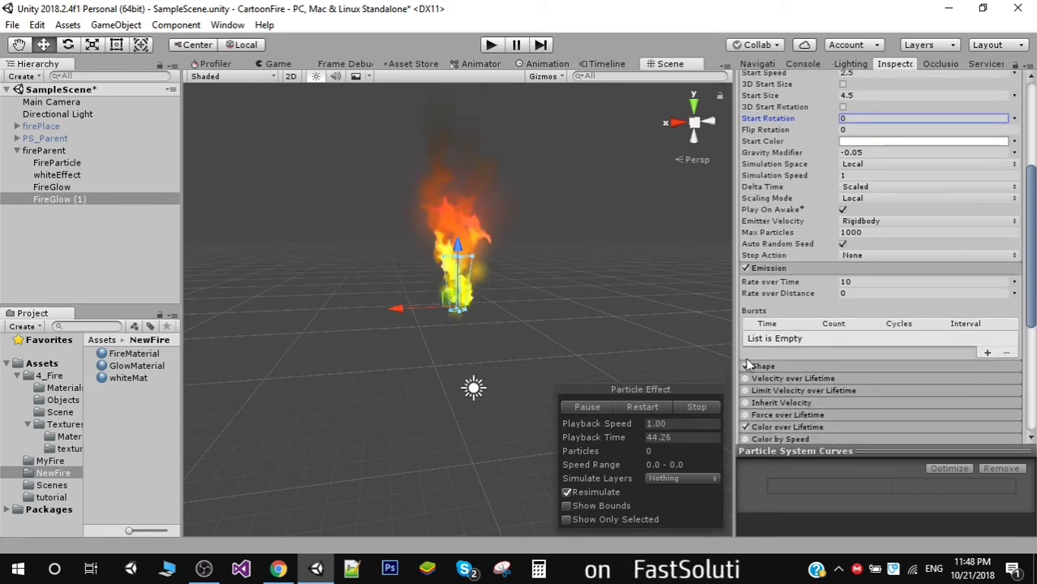
left_click(858, 282)
type("50")
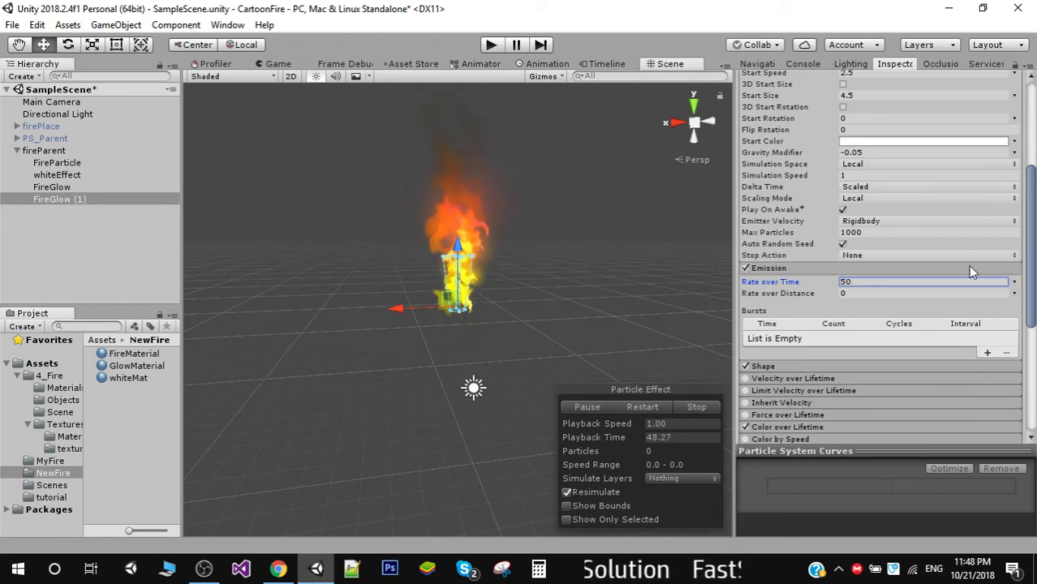
Enable the Noise module on the duplicated glow and expand its settings.
left_click_drag(1034, 261, 1034, 344)
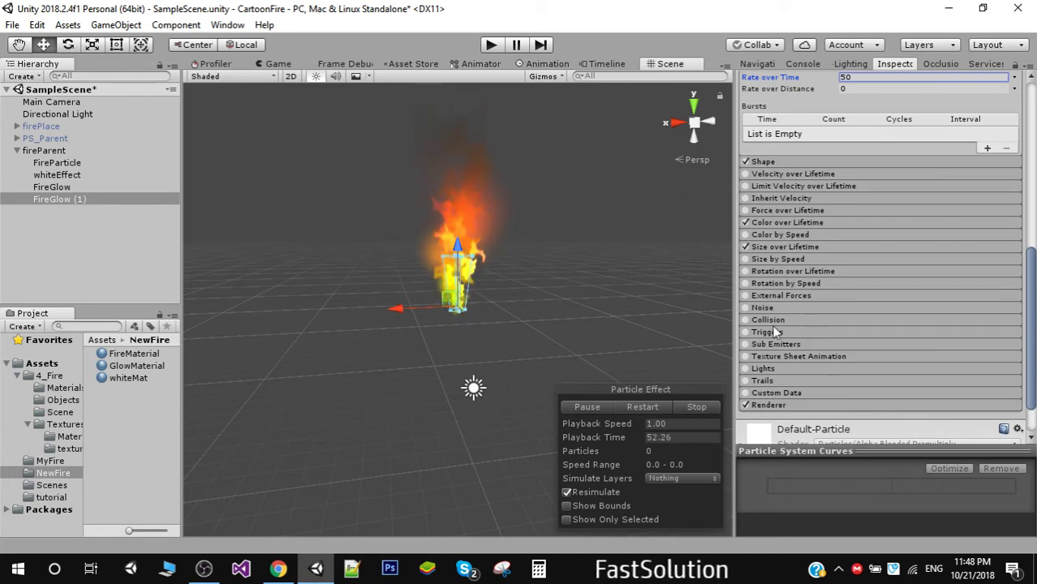
left_click(746, 308)
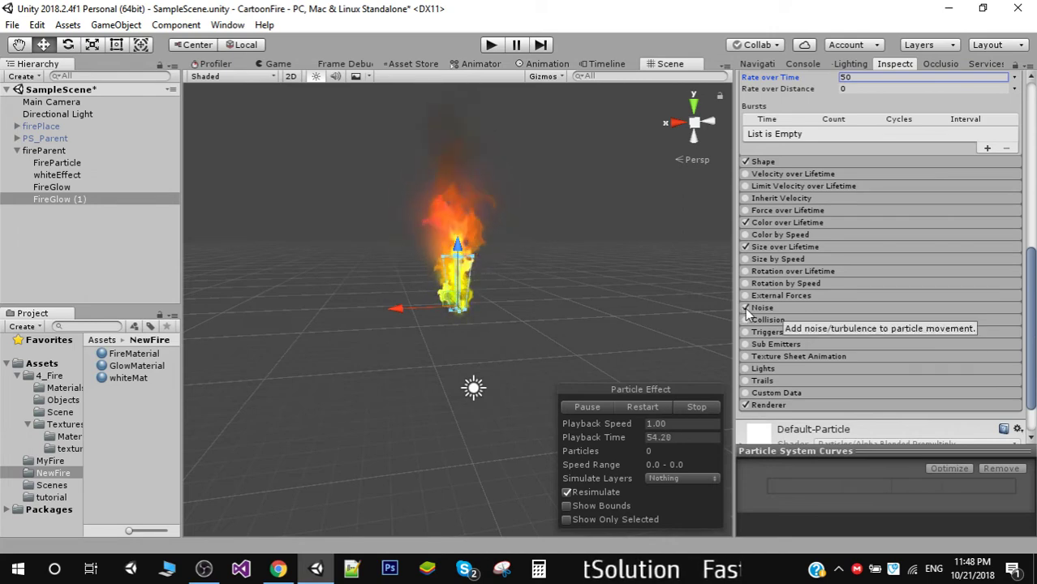
left_click(763, 308)
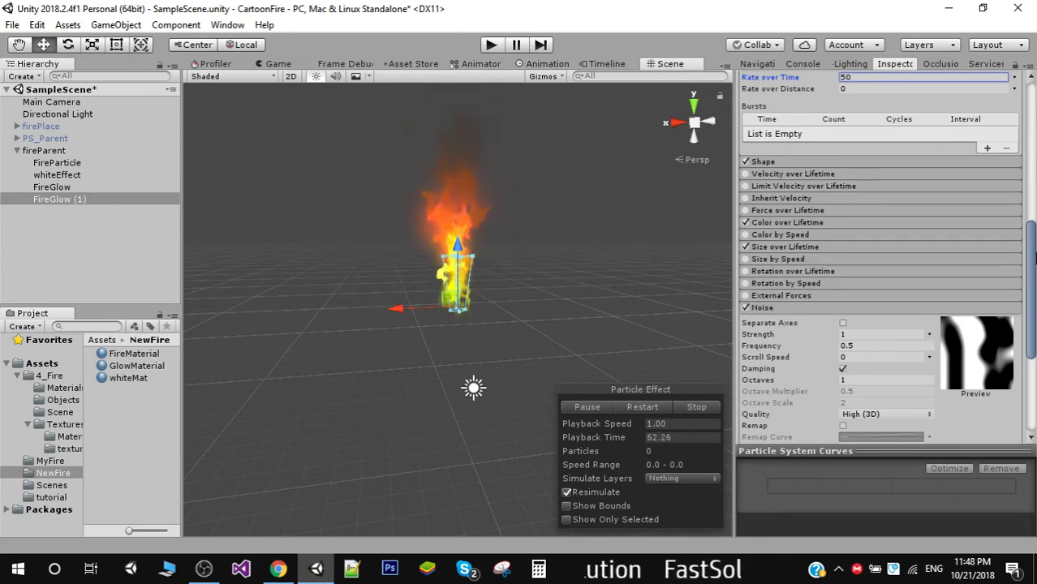
Make the duplicated glow's Start Size random between two constants, 0.15 and 0.25.
left_click_drag(1034, 258, 1034, 159)
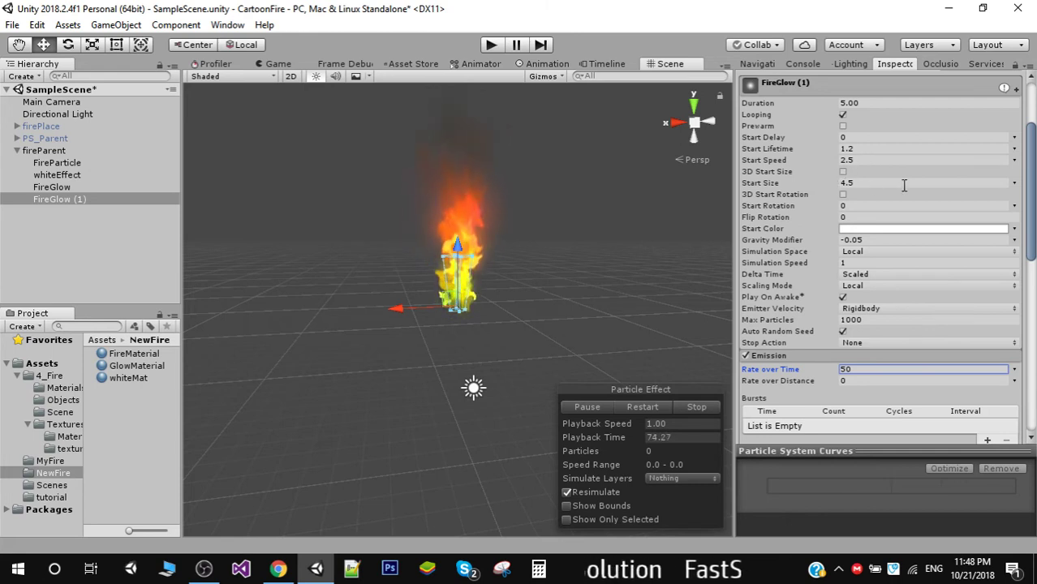
left_click(1015, 183)
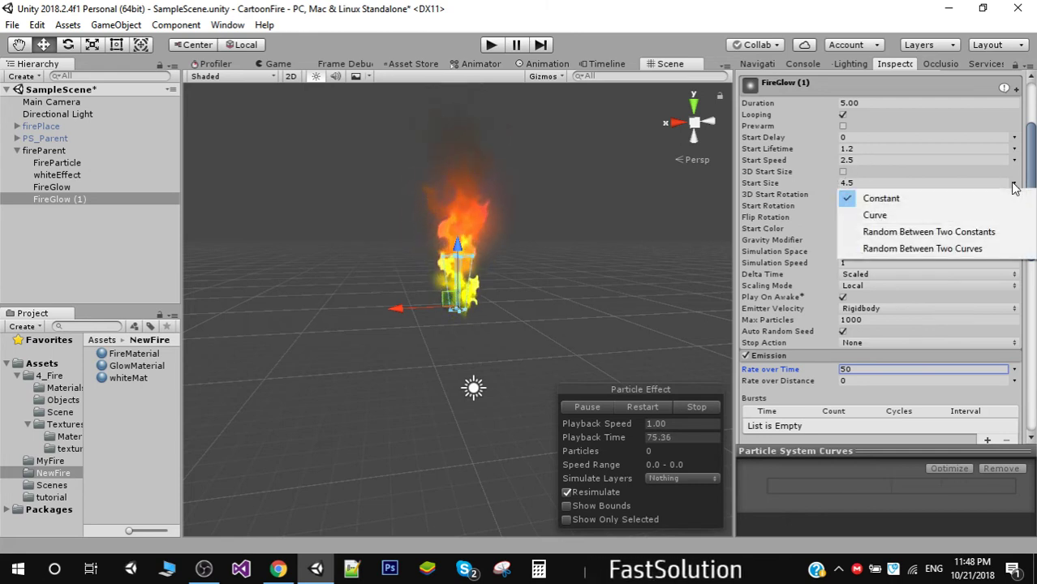
left_click(938, 233)
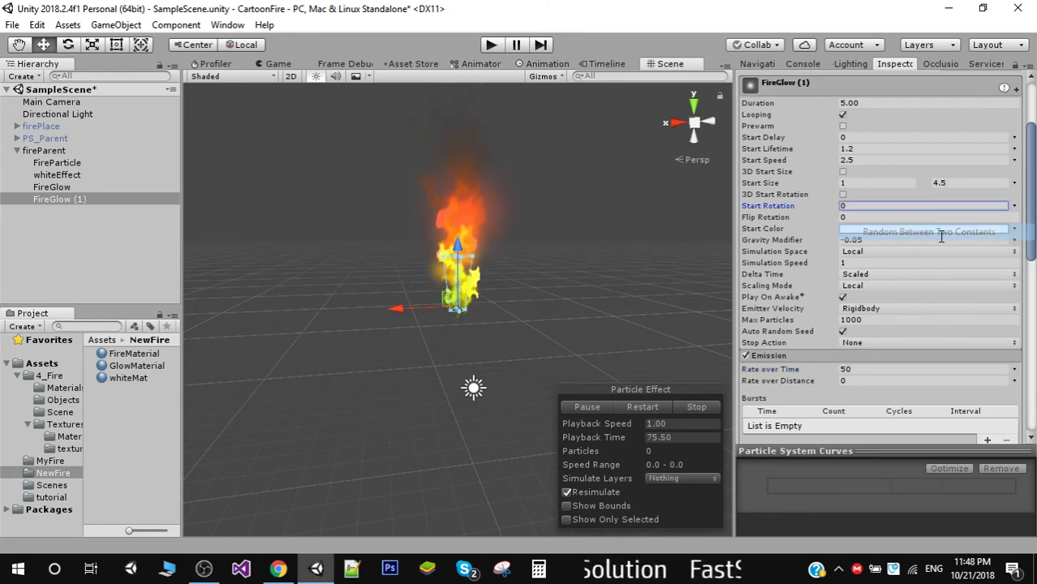
left_click(866, 183)
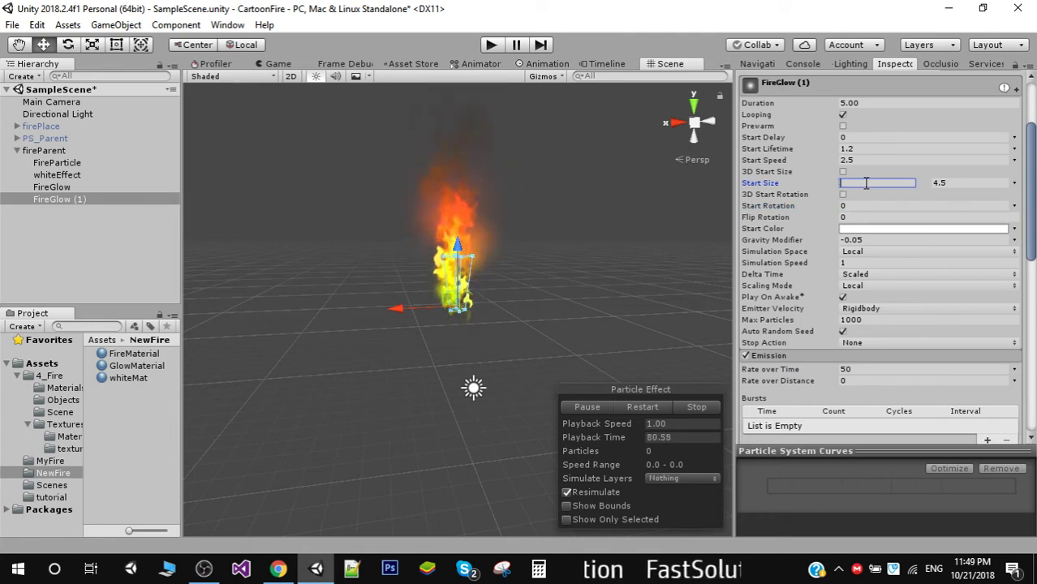
type("0.")
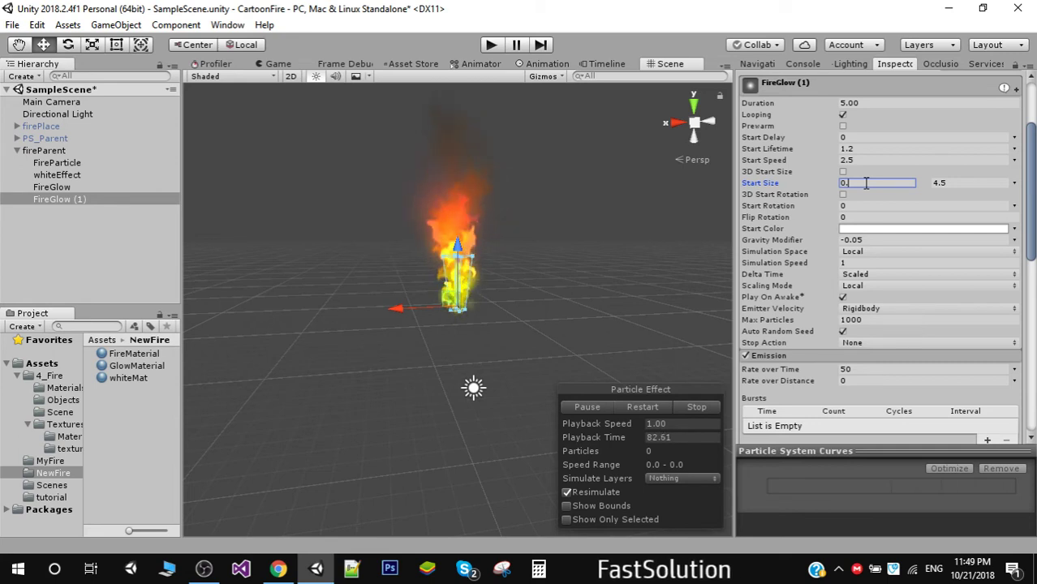
type("15")
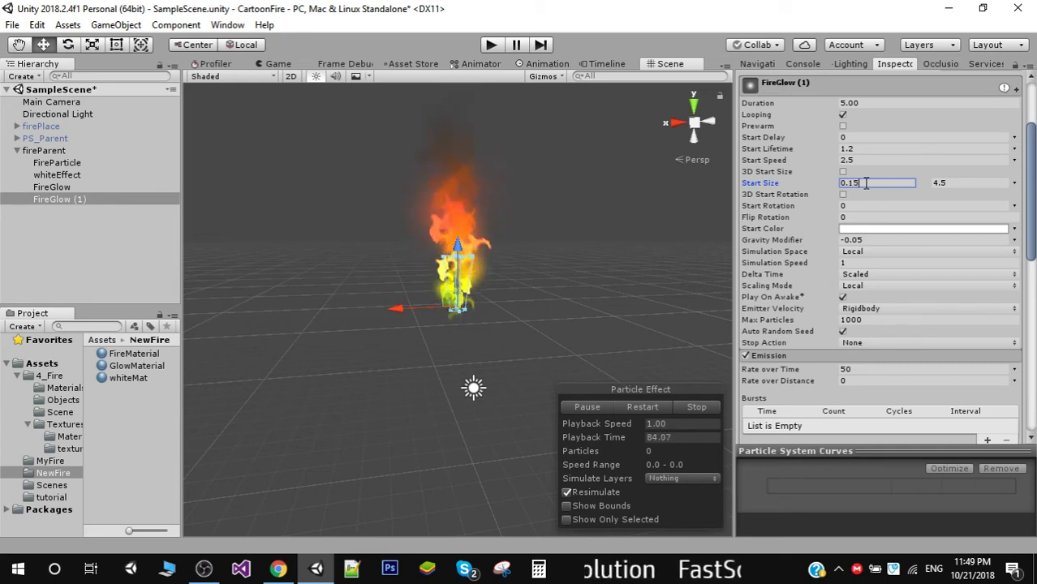
left_click(958, 185)
type("0")
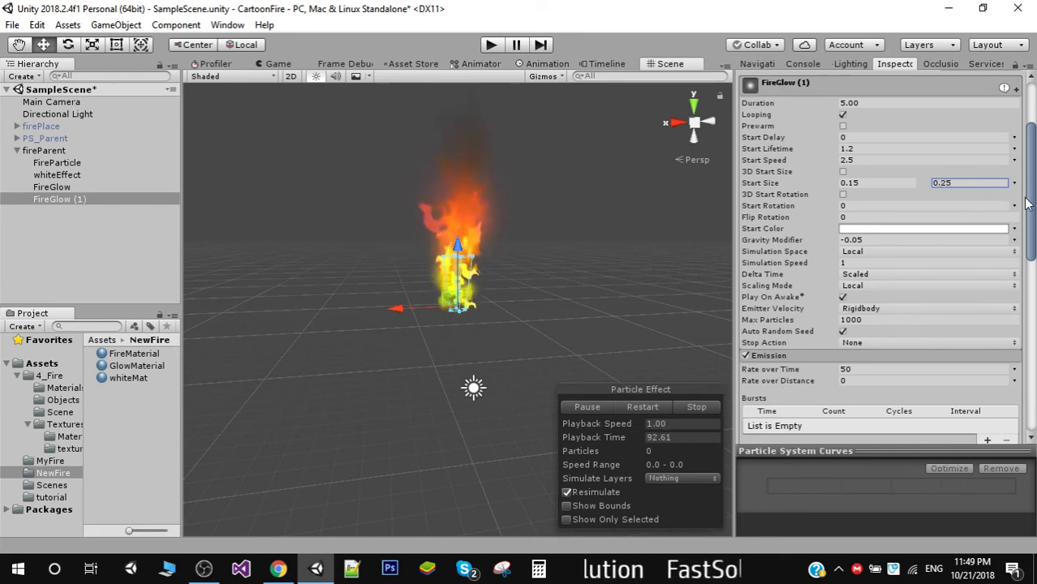
Set the duplicated glow's cone Shape to an Angle of 12 and a Radius of 0.25.
left_click_drag(1034, 244, 1033, 307)
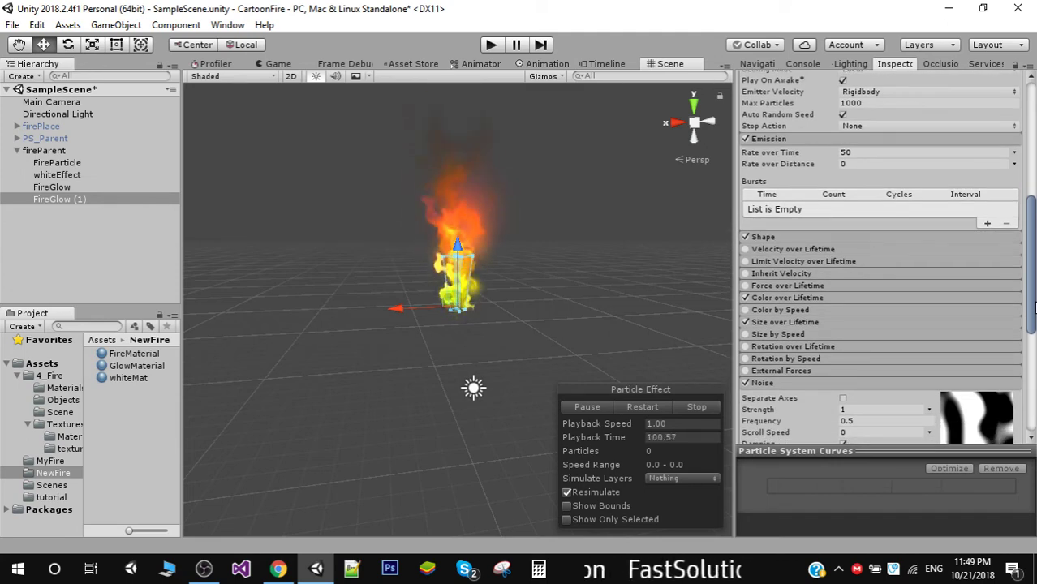
left_click(814, 241)
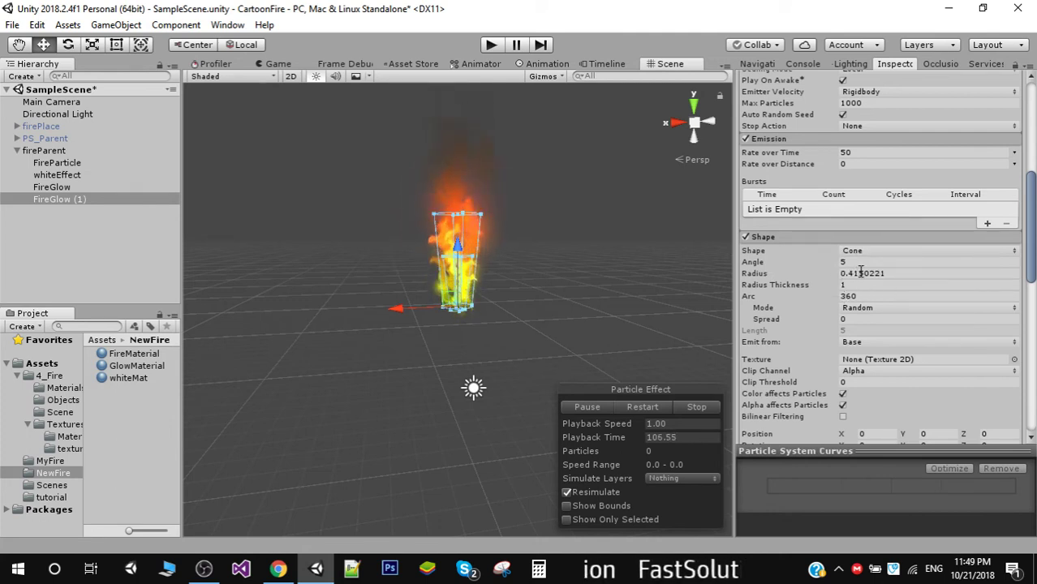
left_click(870, 260)
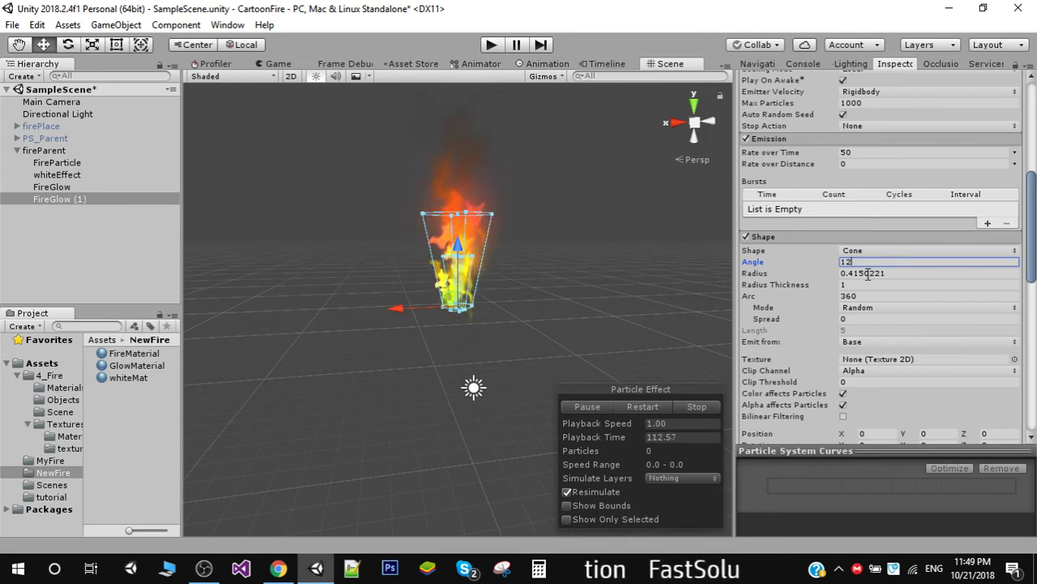
left_click(868, 274)
type("0.1")
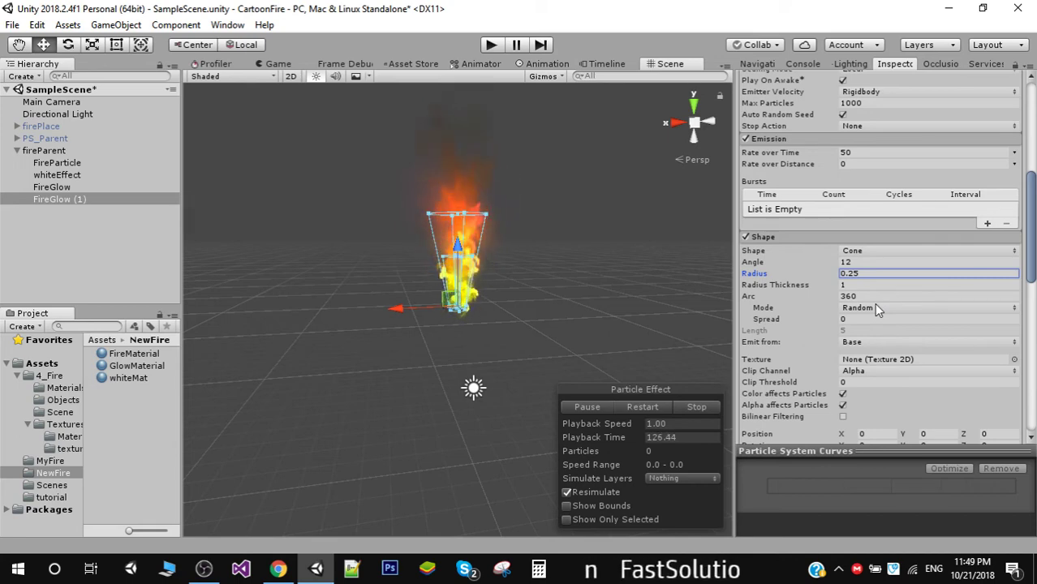
Give the duplicated glow's Size over Lifetime a linearly decreasing curve and restart the particle preview.
left_click_drag(1034, 218, 1034, 284)
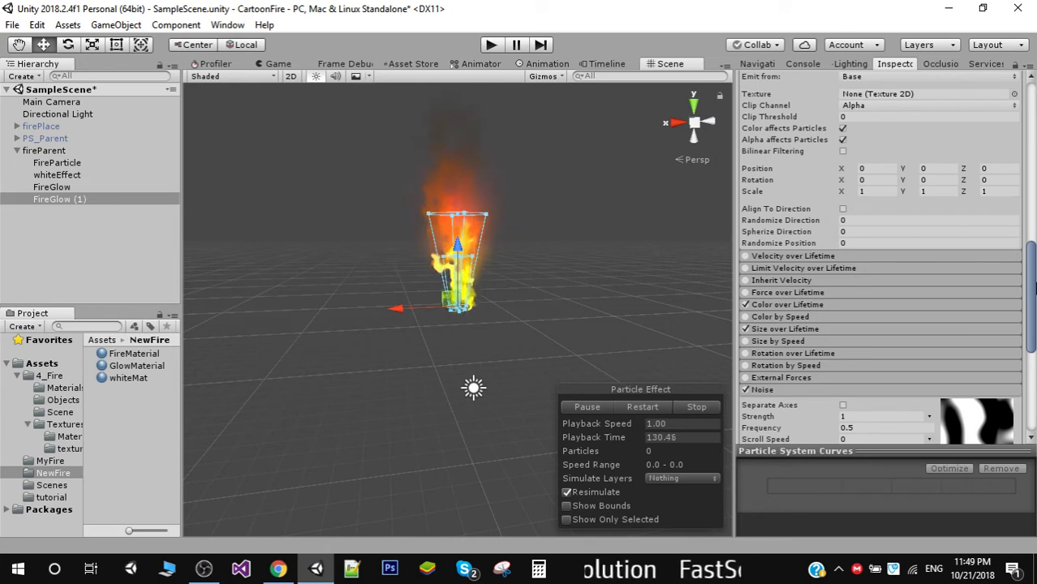
left_click(784, 329)
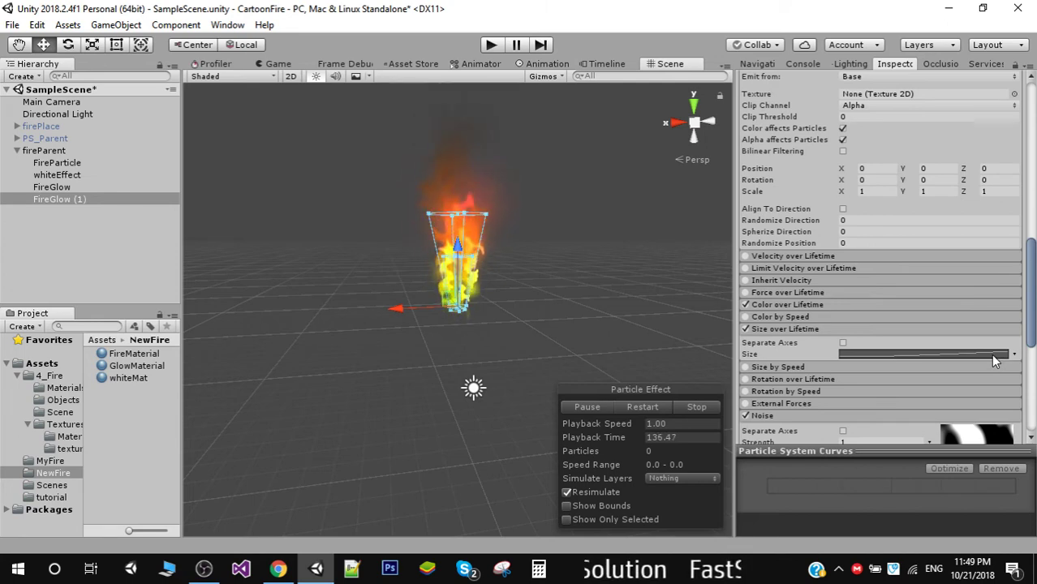
left_click(1014, 355)
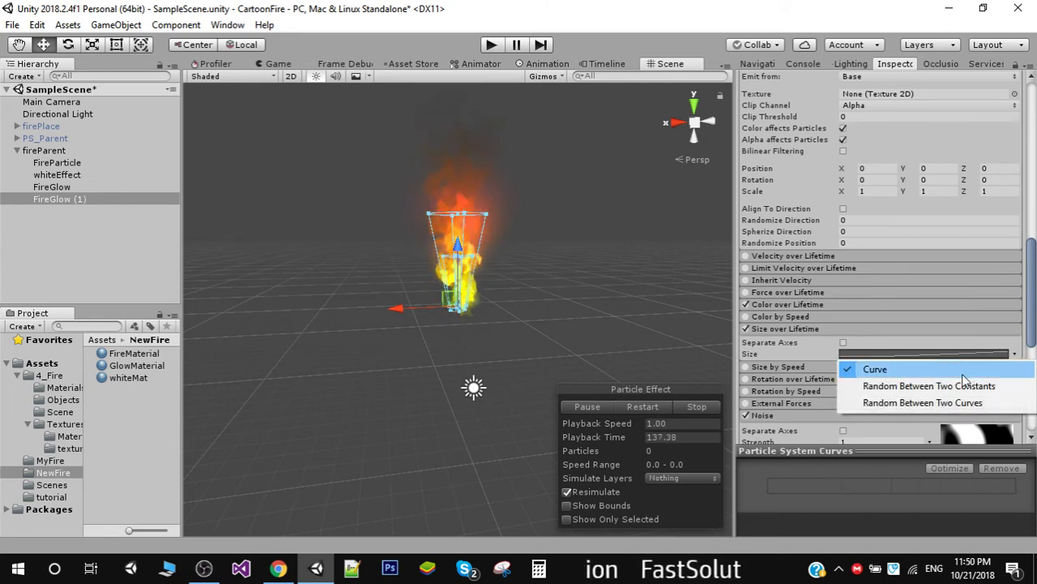
left_click(875, 370)
left_click(943, 355)
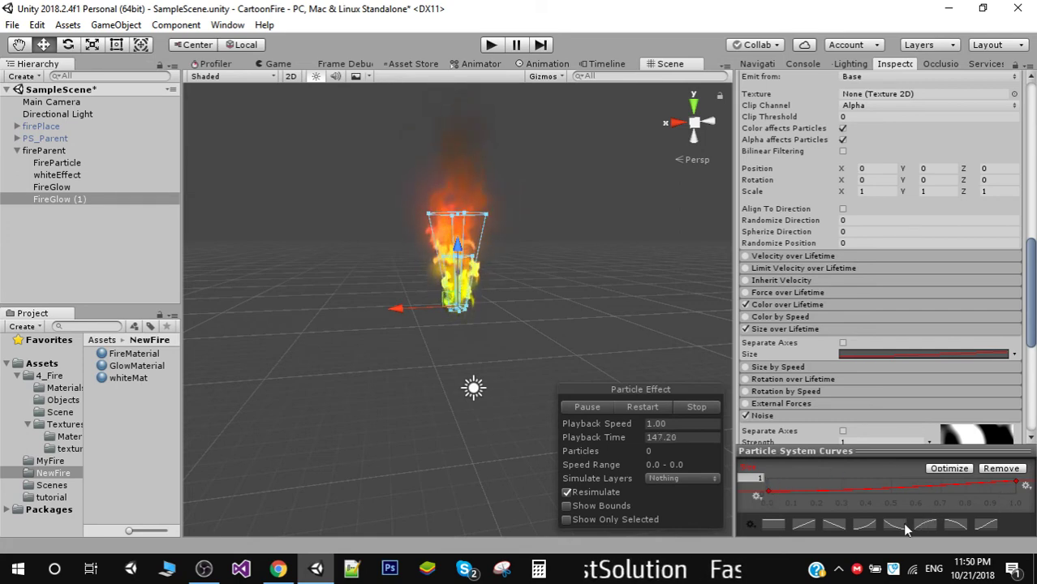
left_click(837, 527)
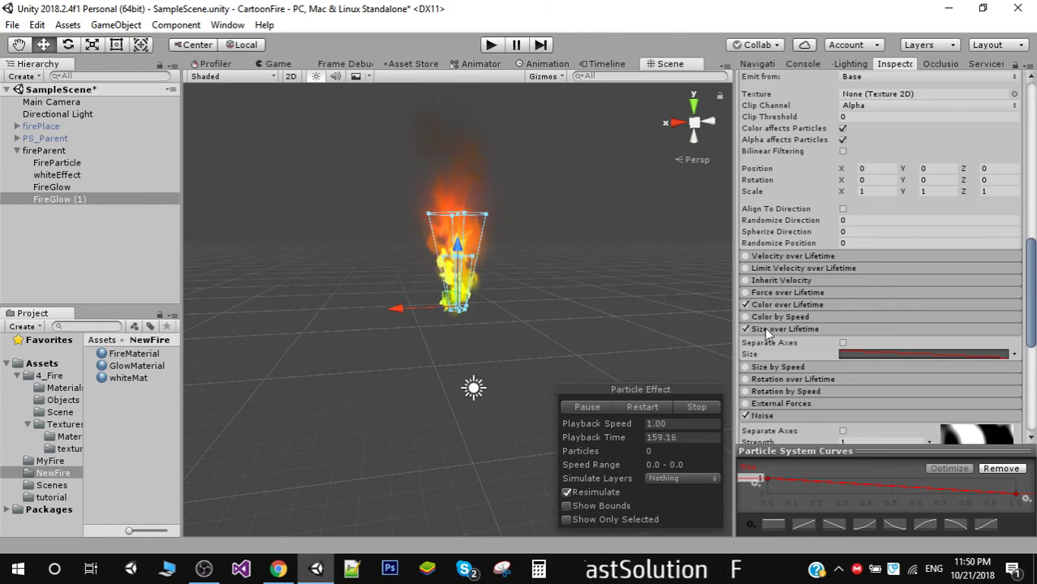
left_click(640, 408)
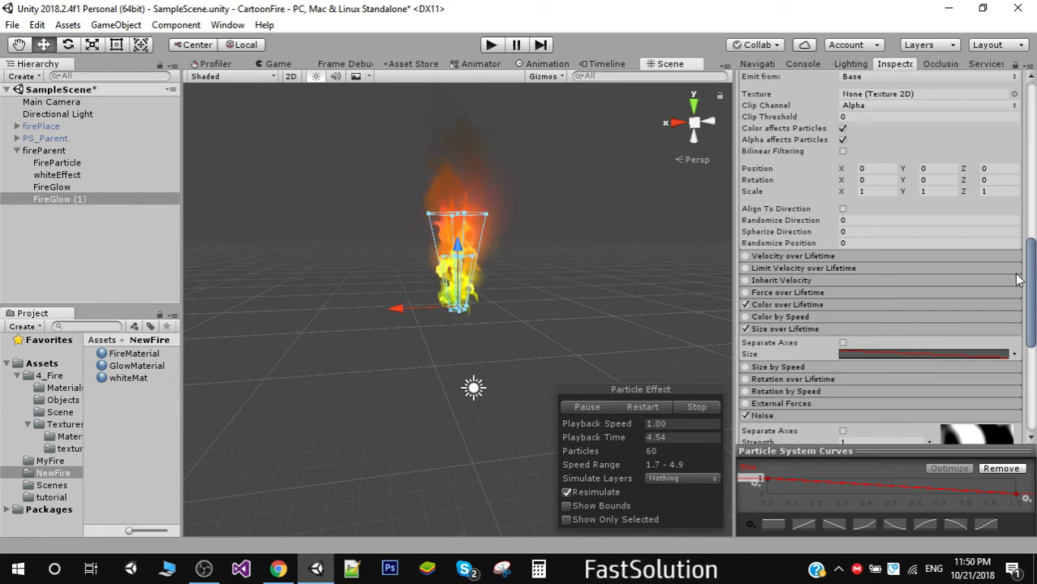
Change the duplicated glow's random Start Size range to 0.2 and 0.45.
left_click_drag(1028, 272, 1029, 143)
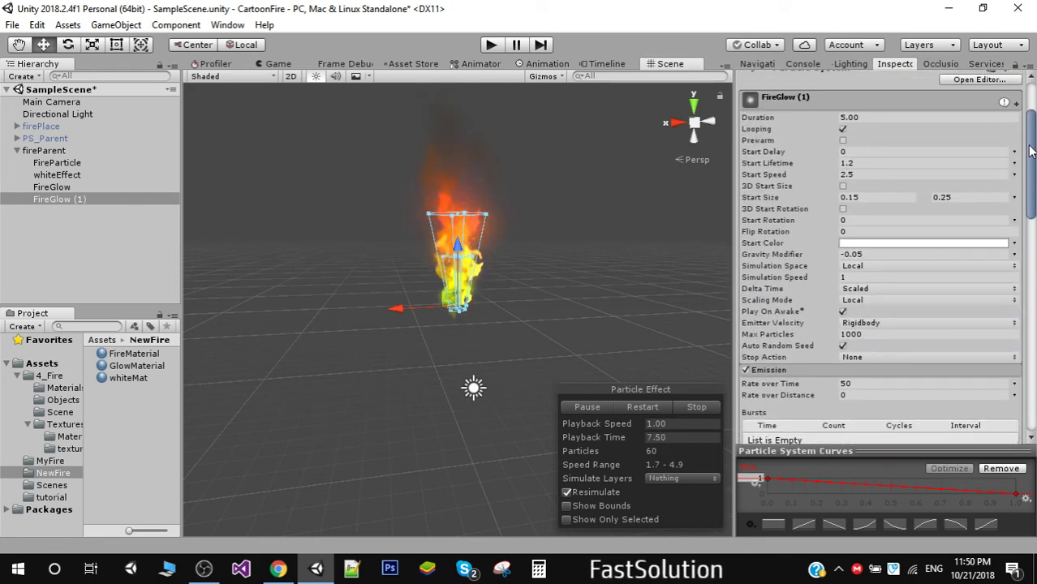
left_click(853, 197)
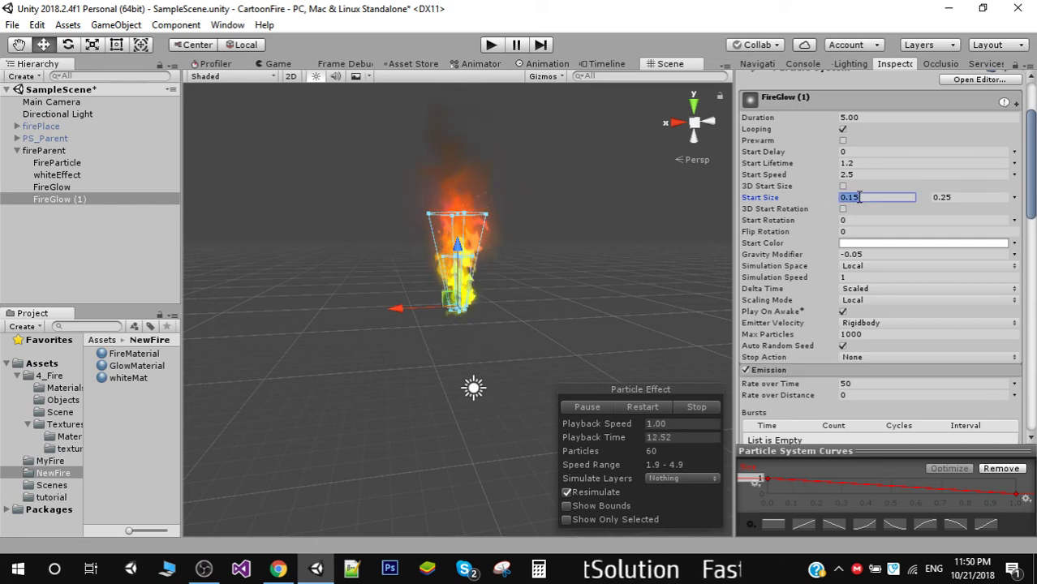
type("0.")
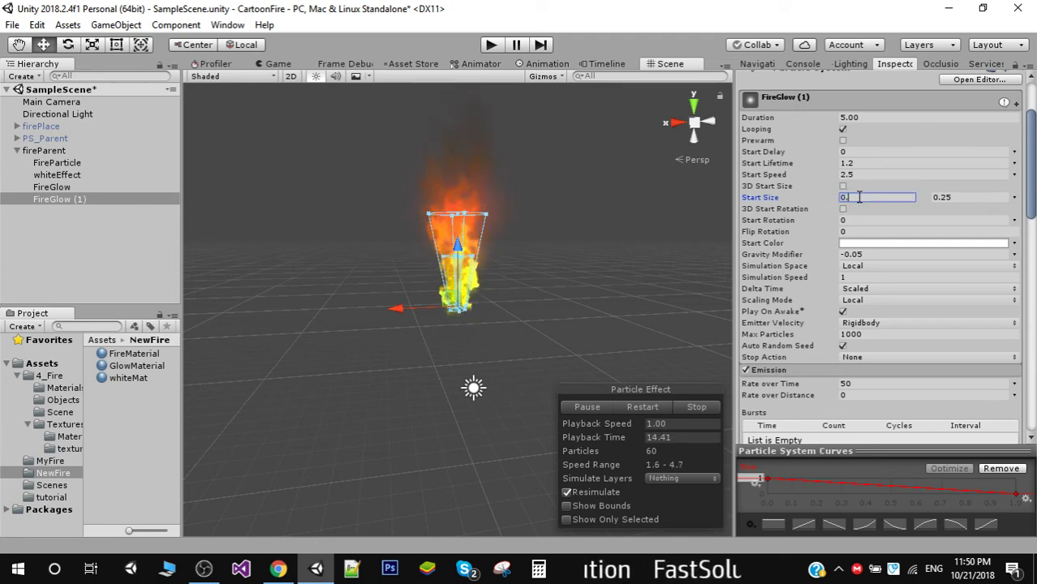
type("2")
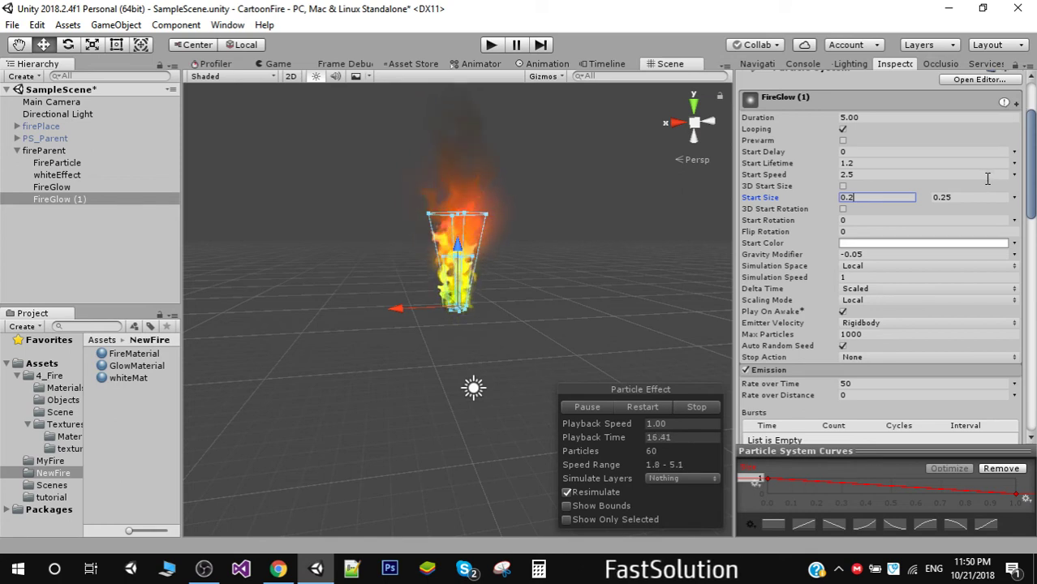
left_click(969, 199)
type("0.45")
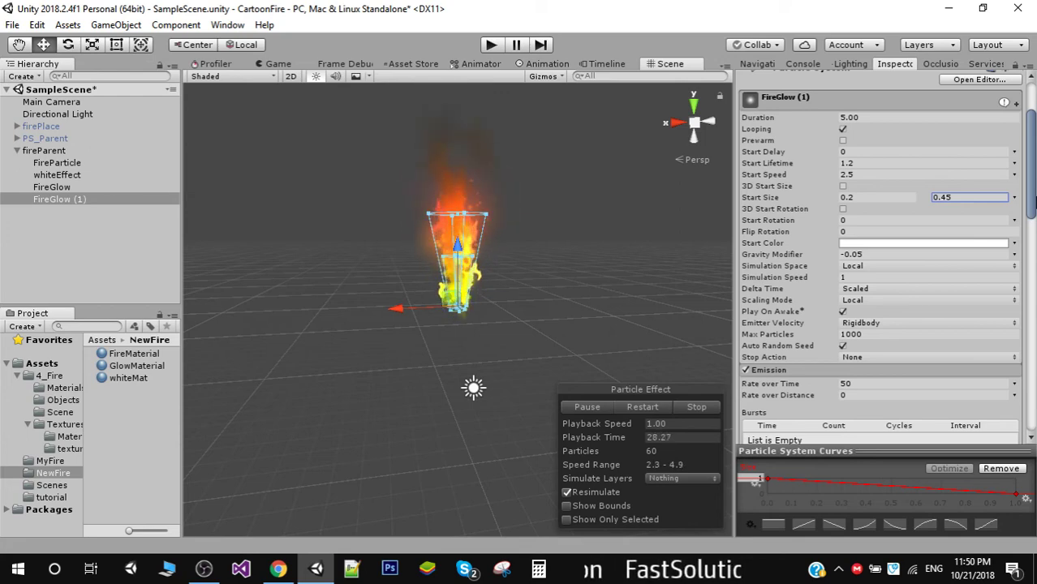
In the duplicated glow's Color over Lifetime gradient, add a fully opaque alpha key at 77.1% and move the orange key to 53.8%.
left_click_drag(1034, 201, 1033, 333)
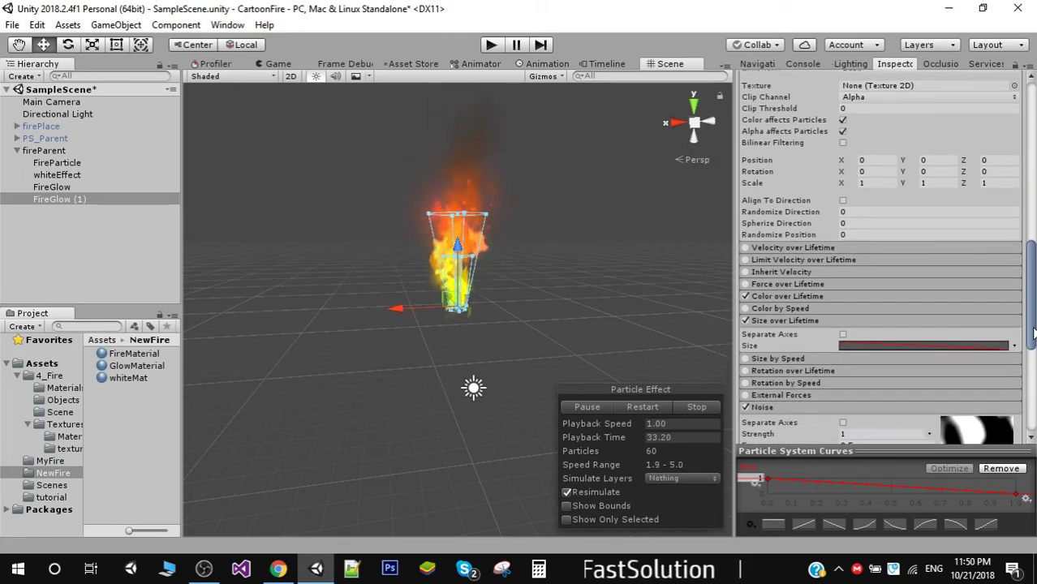
left_click(788, 296)
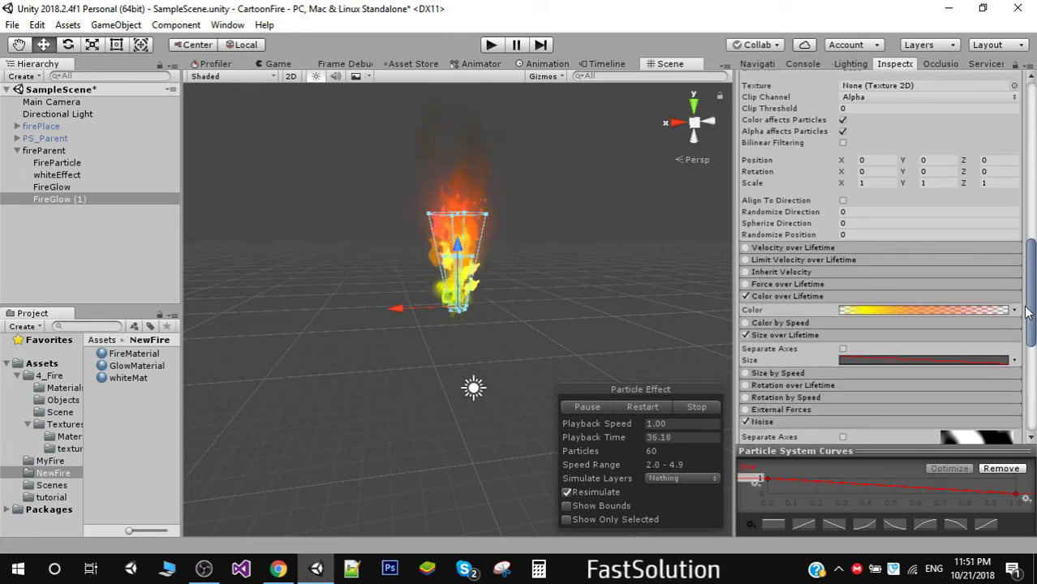
left_click(962, 313)
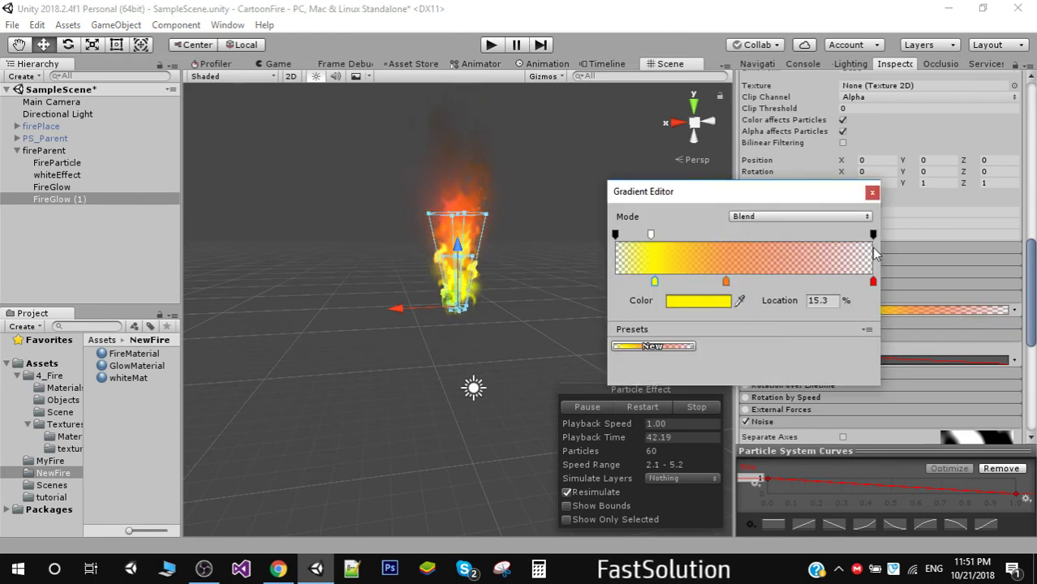
left_click(815, 236)
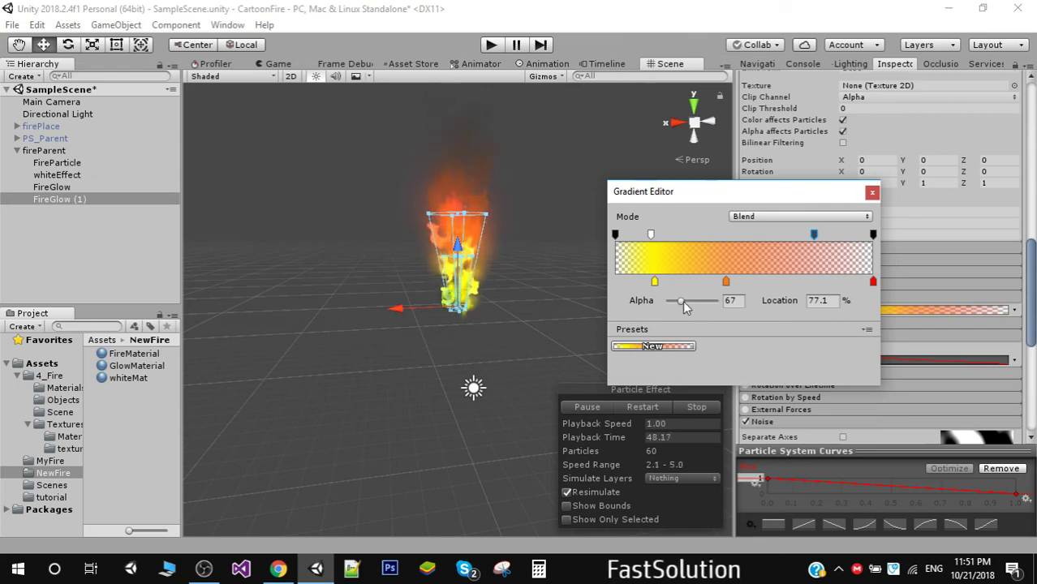
left_click_drag(683, 301, 755, 282)
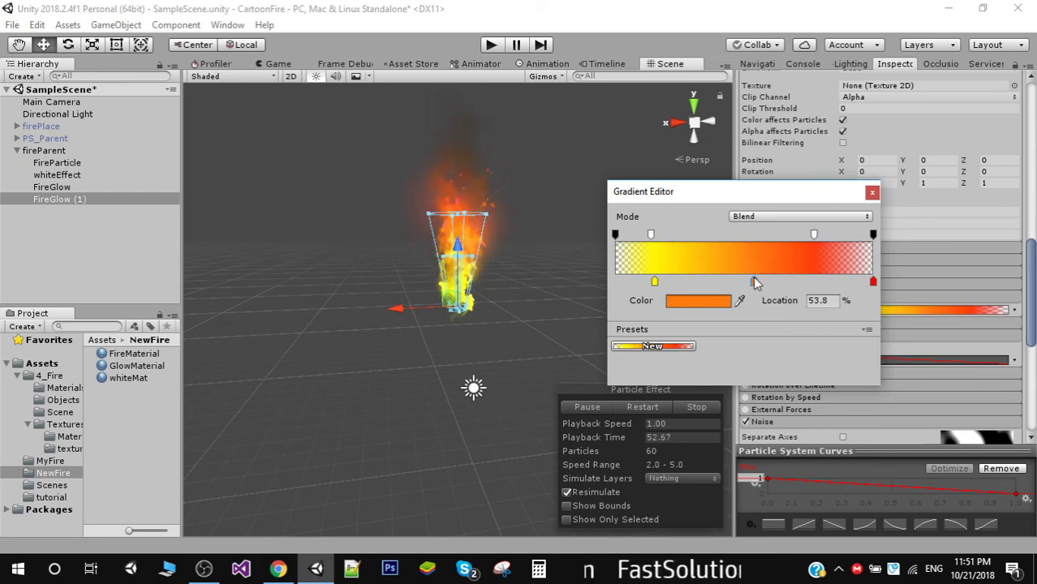
Recolor the gradient's red end key to yellow FFD000 and close the gradient editor.
left_click(874, 281)
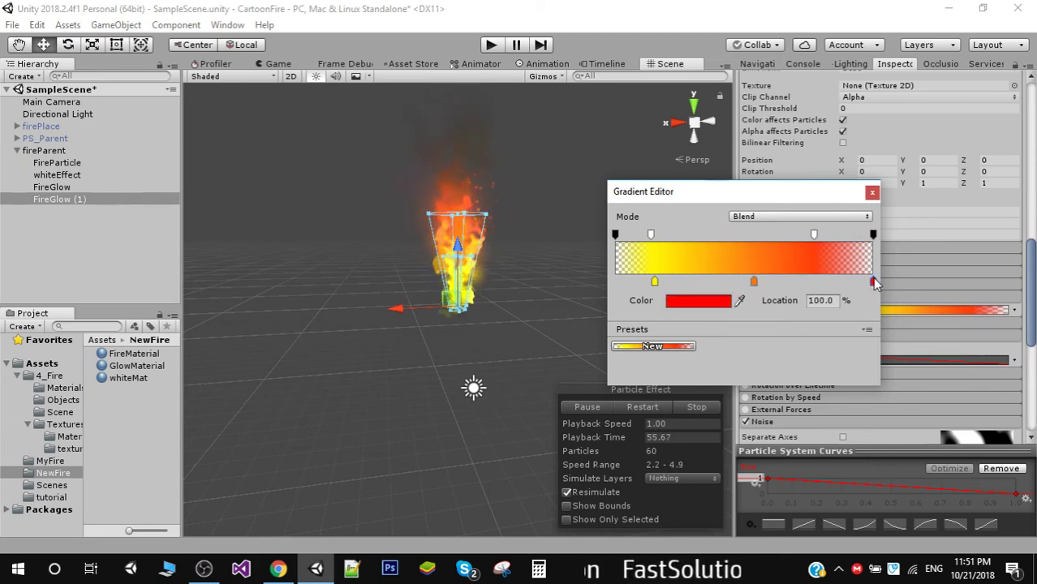
left_click(704, 304)
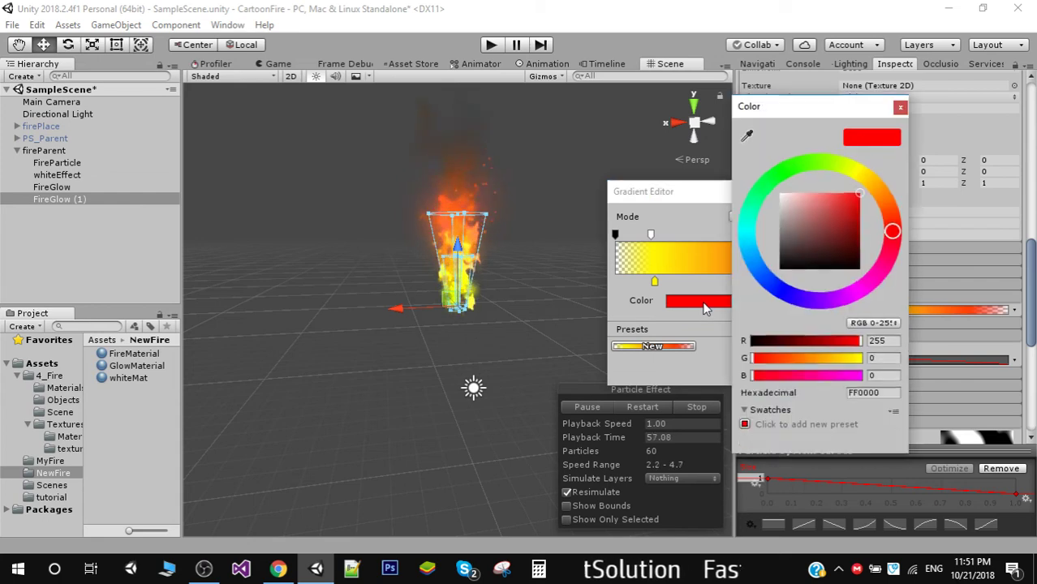
left_click(877, 189)
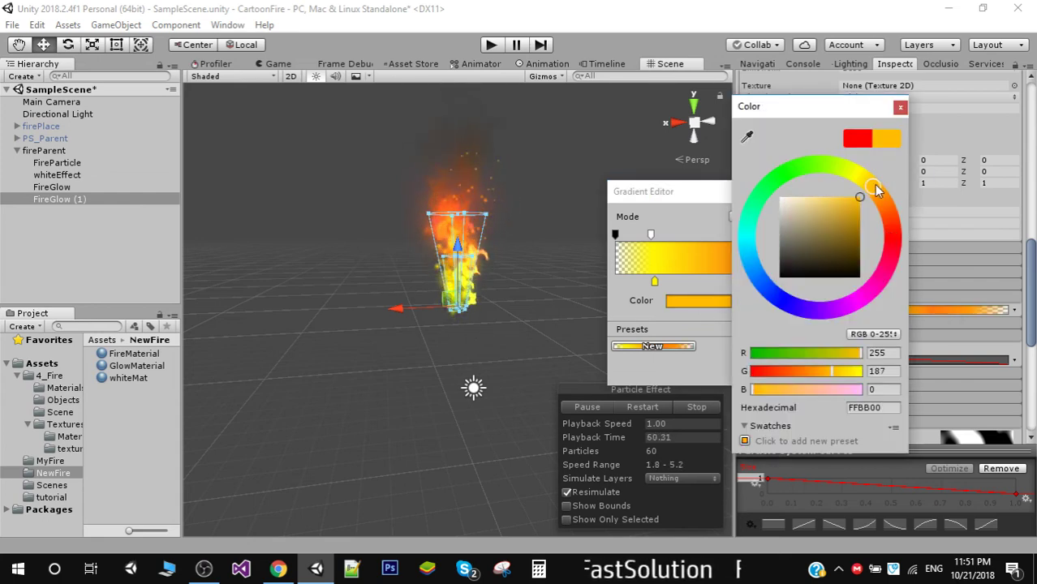
left_click_drag(876, 189, 871, 186)
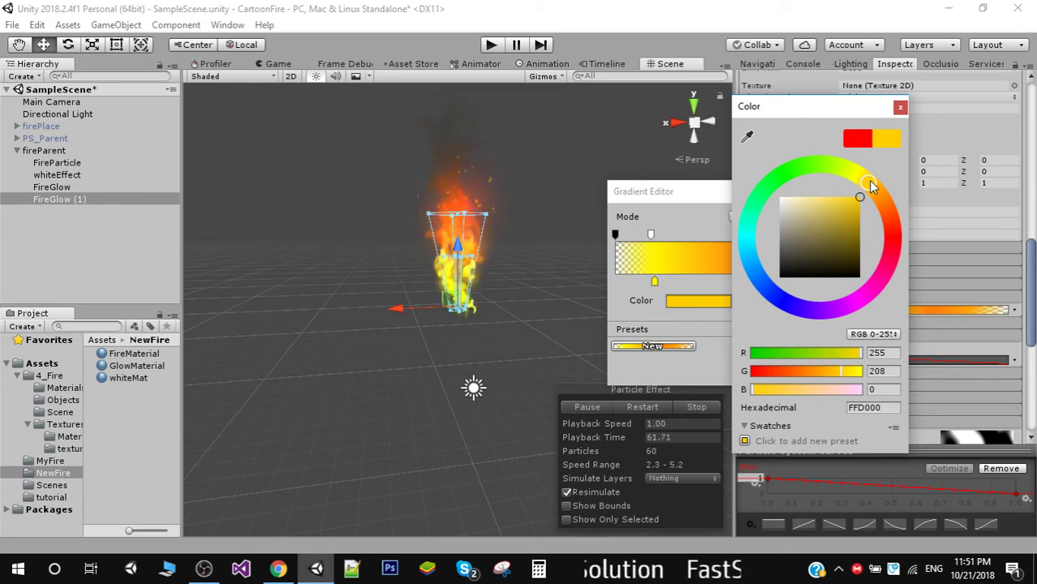
left_click(901, 108)
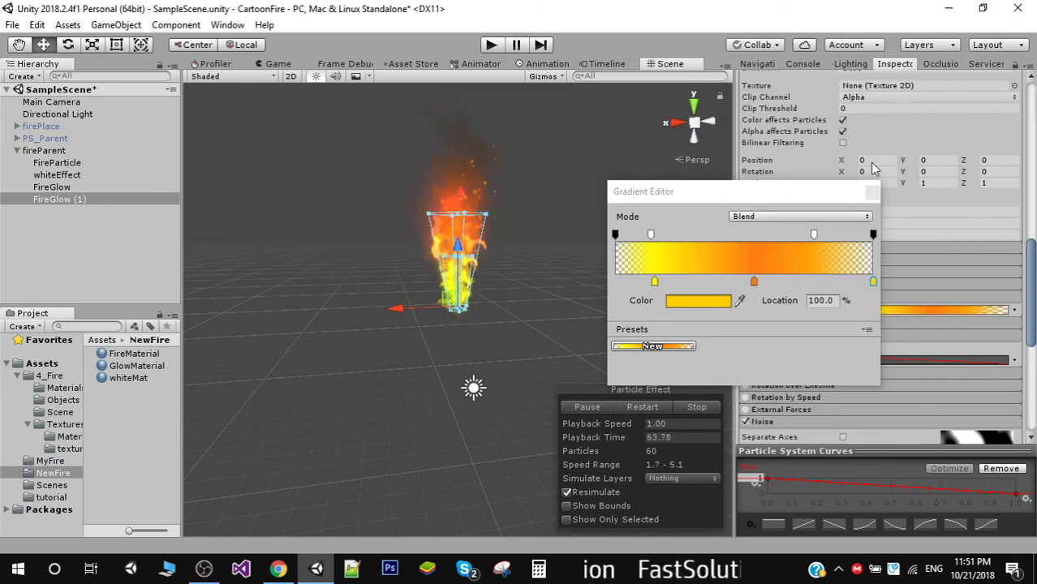
left_click(875, 193)
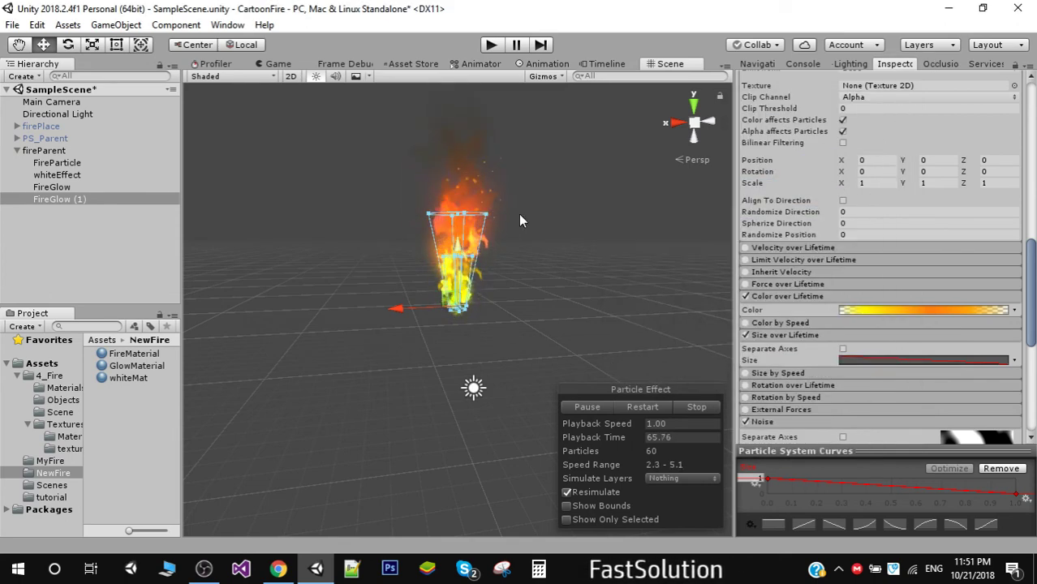
Set fireParent's Y position to 1 and check the fire's framing in the Game view.
left_click(560, 334)
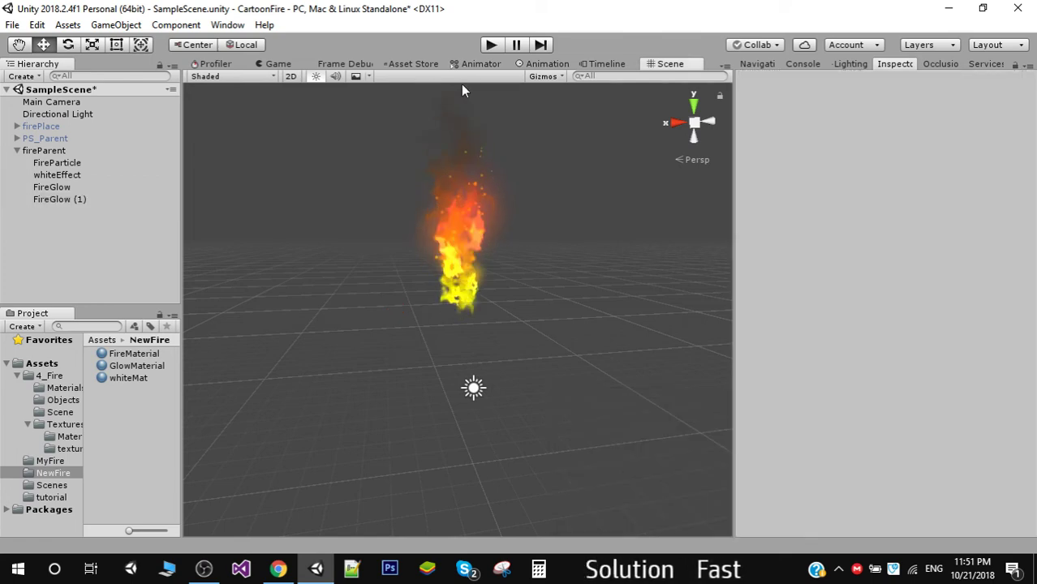
left_click(277, 64)
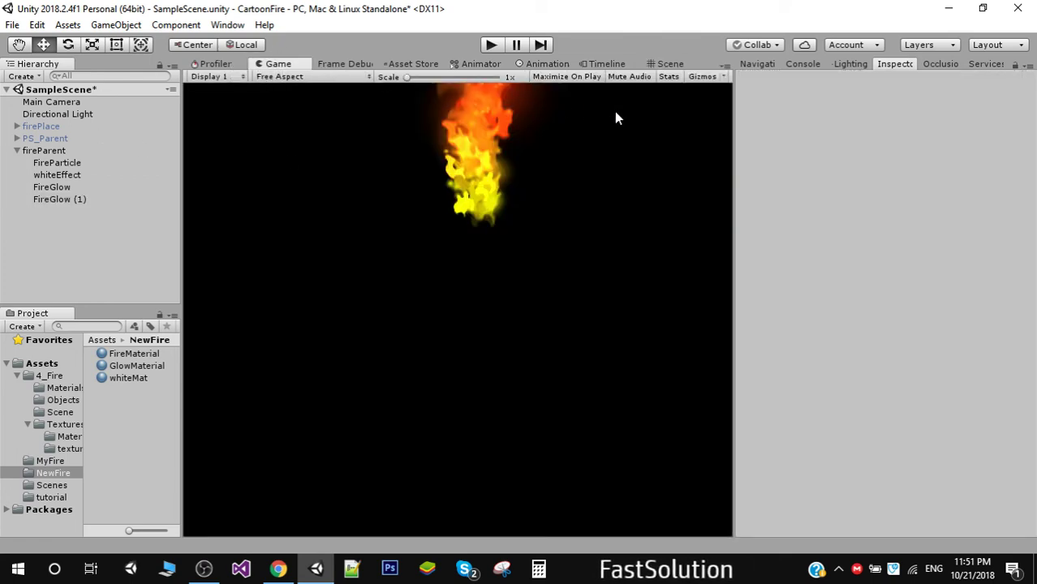
left_click(667, 63)
left_click(56, 150)
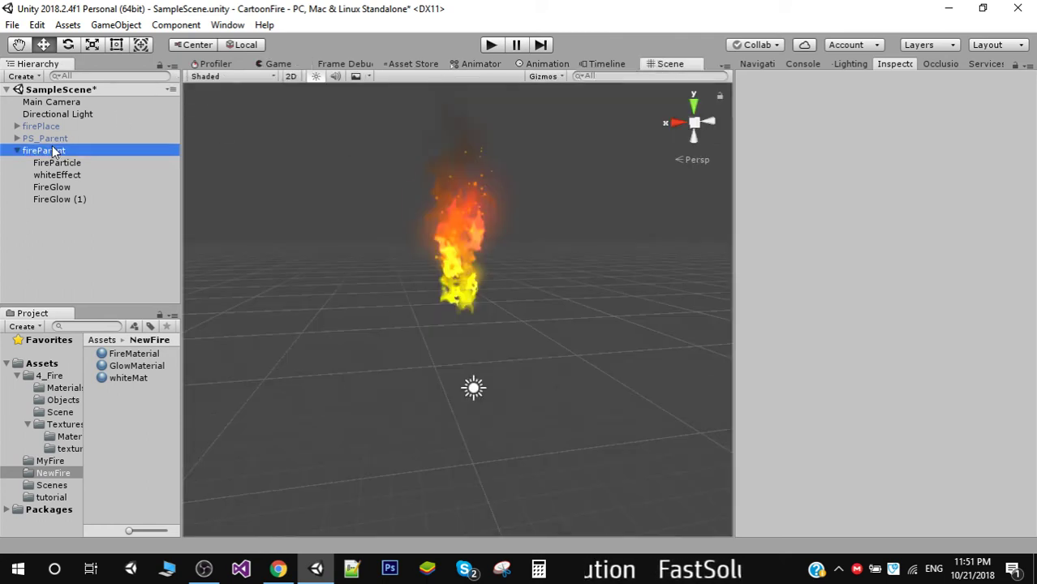
left_click(934, 126)
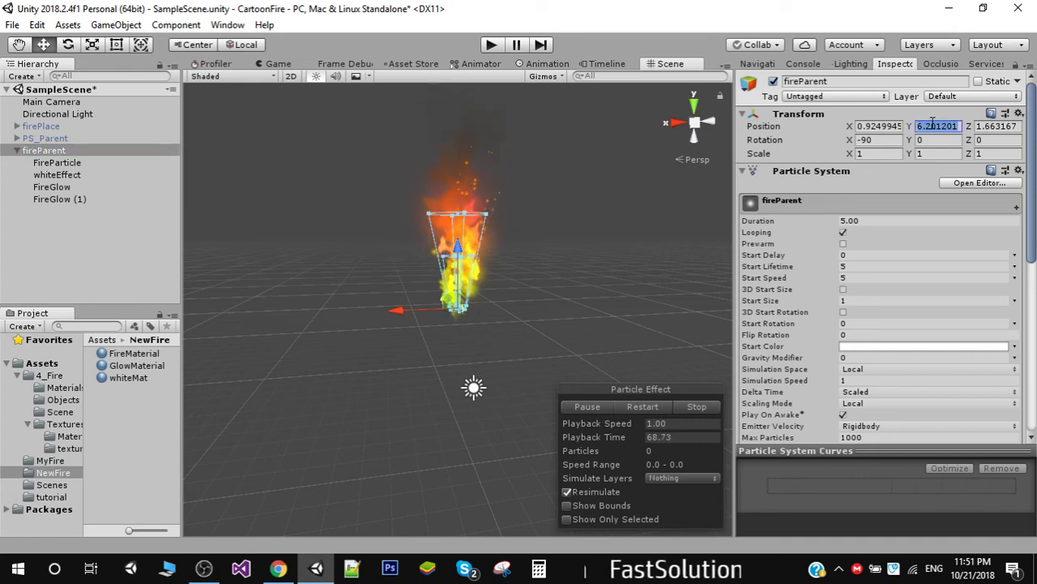
type("1")
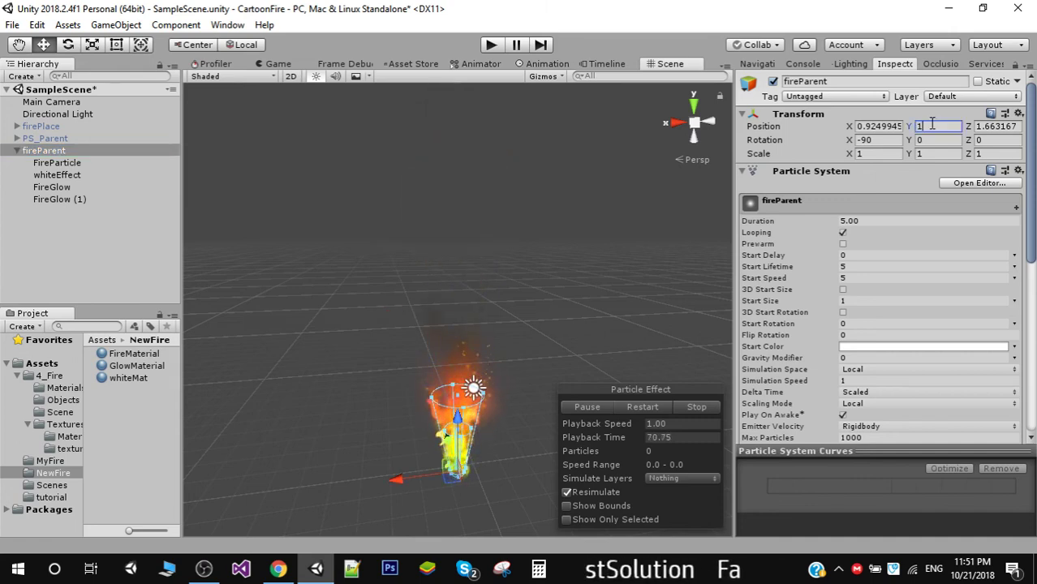
left_click(276, 63)
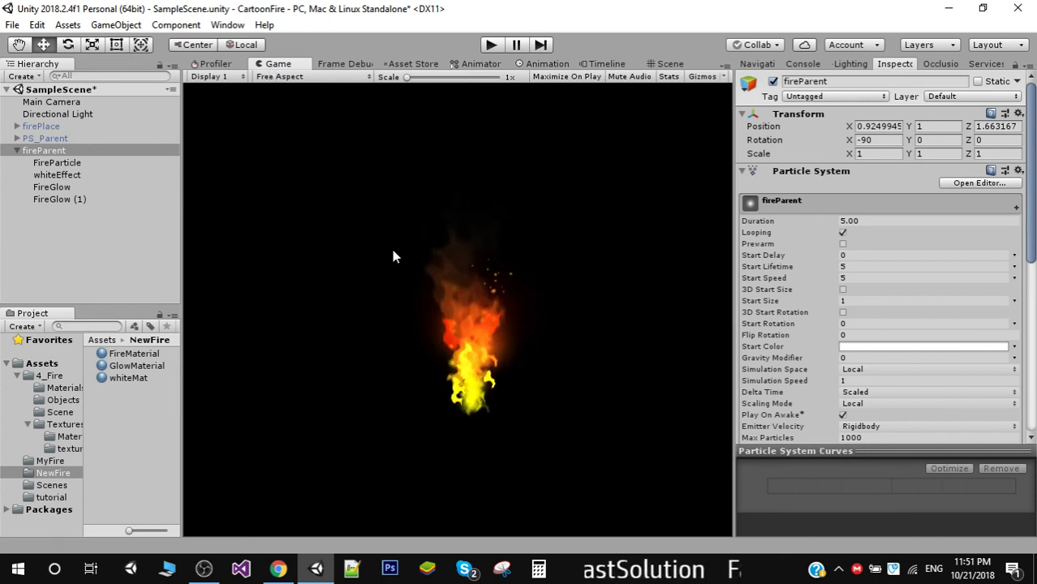
Add the firePlace prefab from the 4_Fire Objects folder to the scene at the root level.
left_click(51, 365)
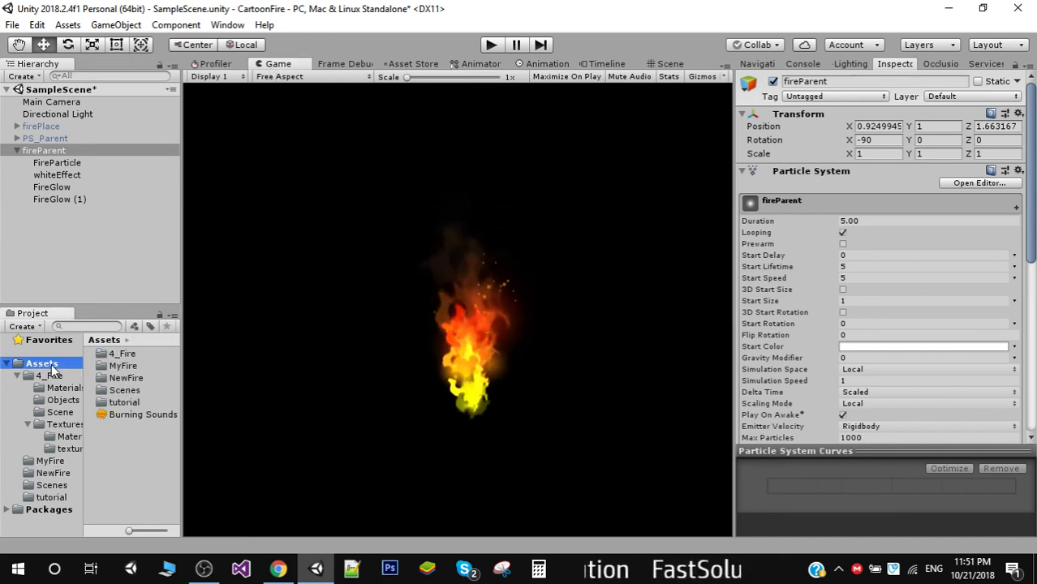
double_click(123, 366)
left_click(42, 380)
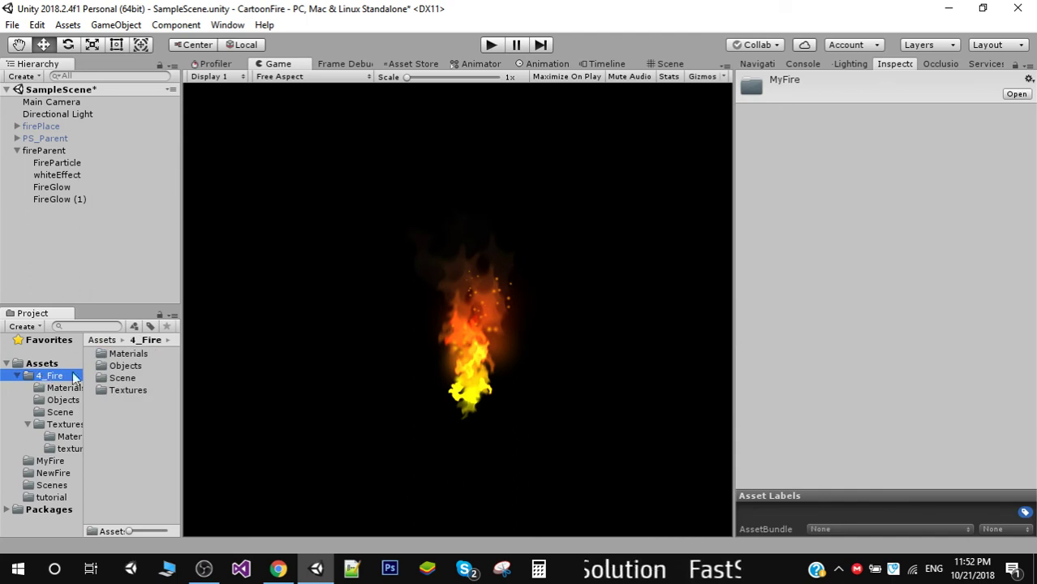
double_click(123, 367)
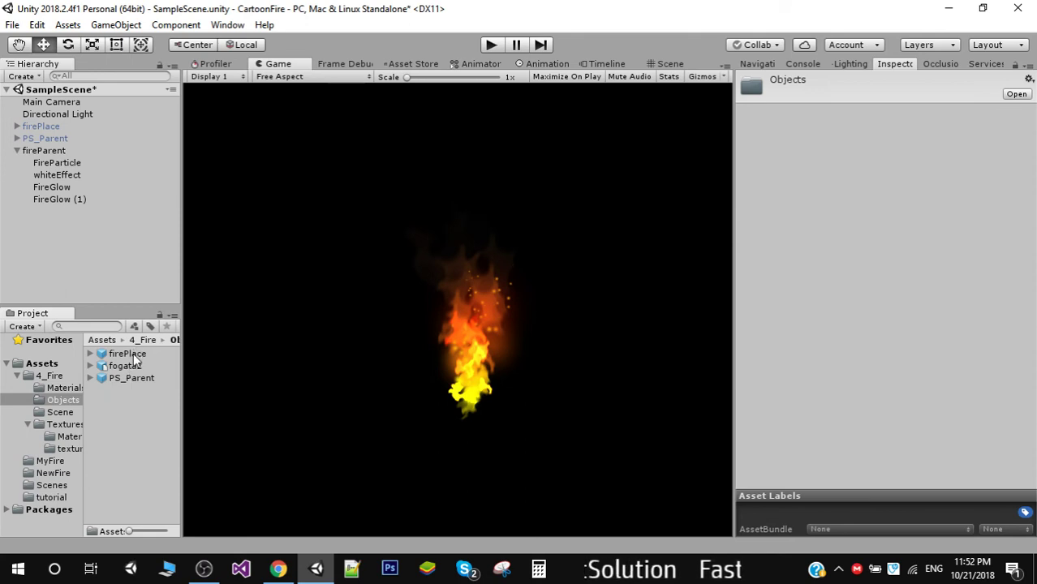
left_click_drag(108, 280, 96, 275)
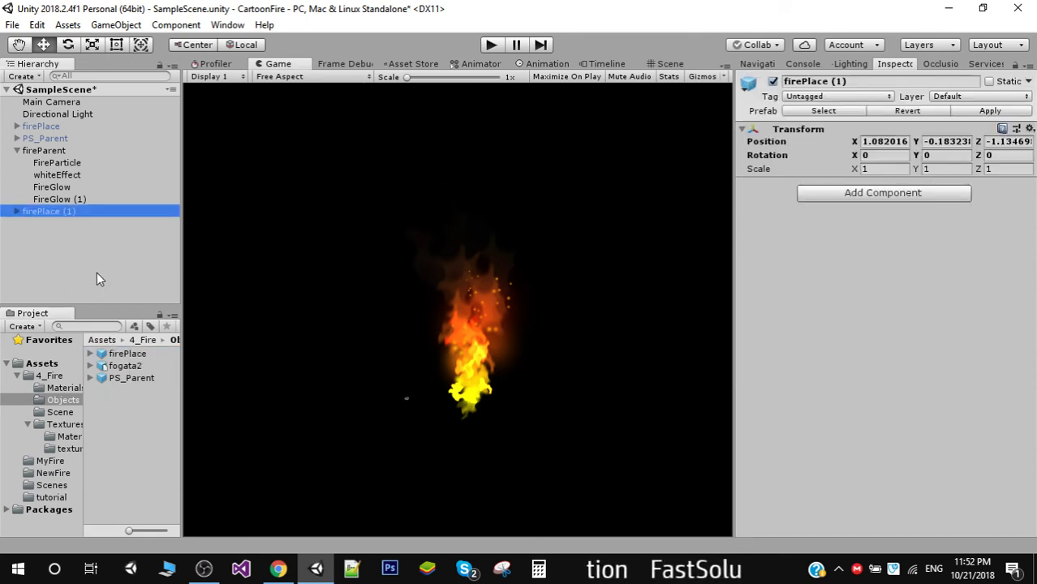
Scale the newly added firePlace (1) model to 30 on the X, Y and Z axes.
left_click(673, 57)
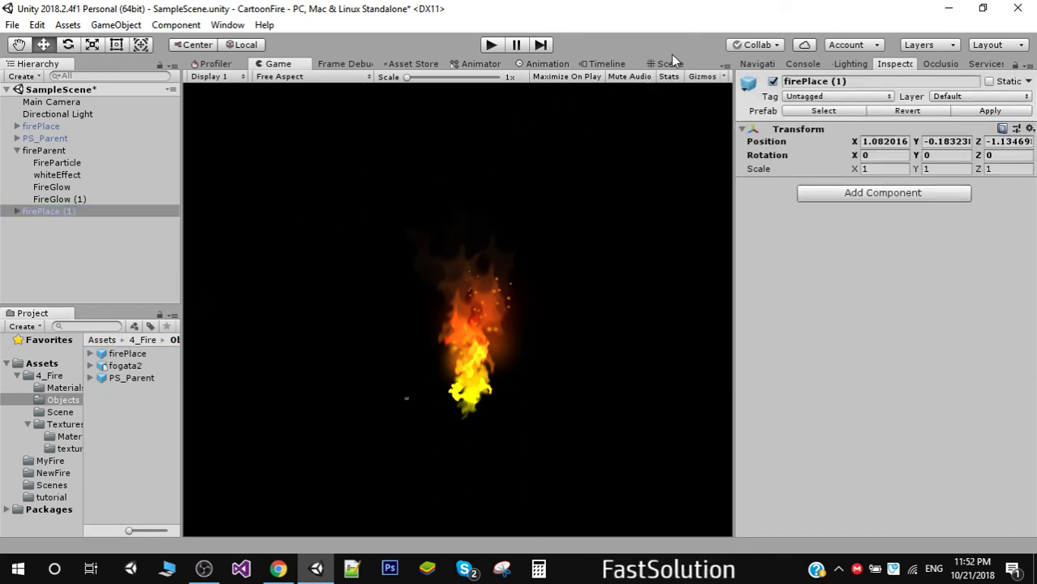
left_click(660, 63)
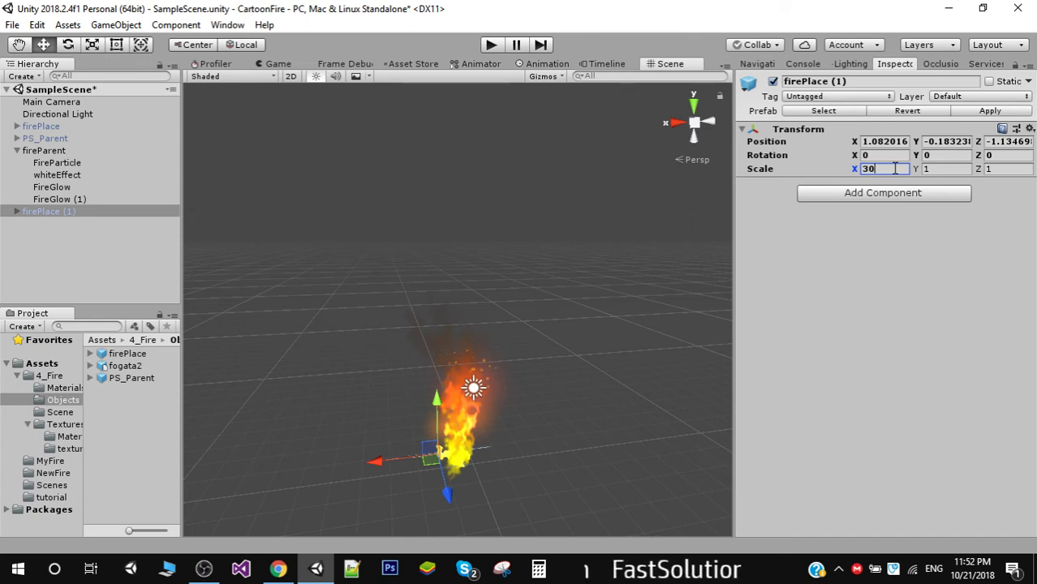
type("30")
key("Tab")
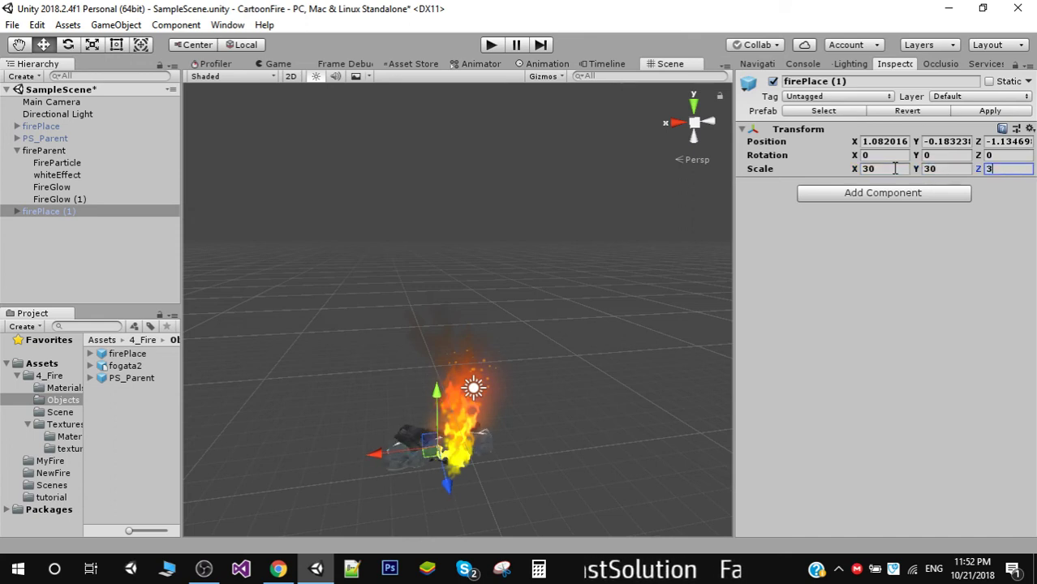
type("30")
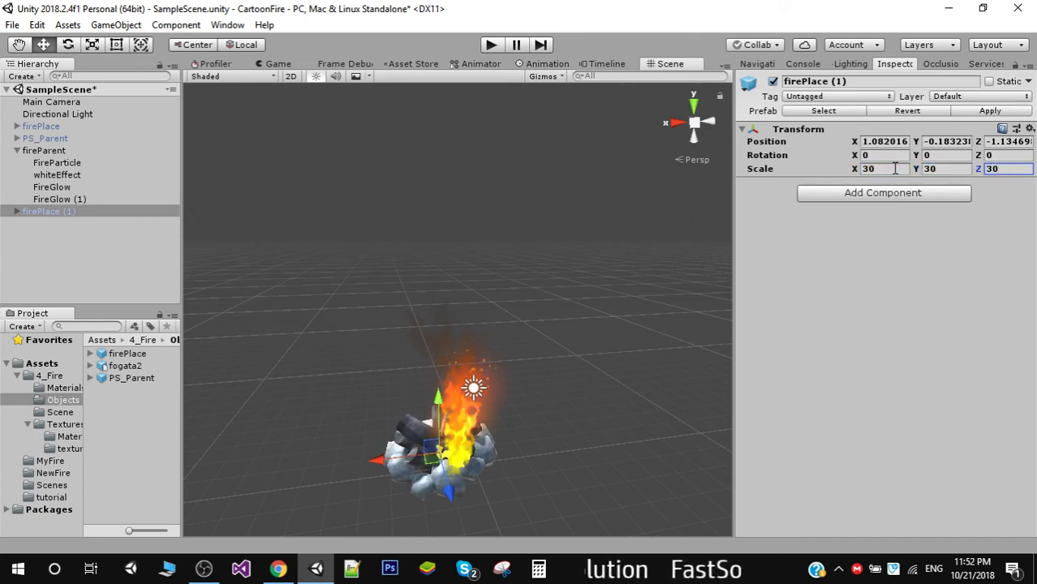
Move firePlace (1) under the flames to X 0.47, Y 0.12 and Z -0.02, checking its placement in the Game view.
double_click(68, 213)
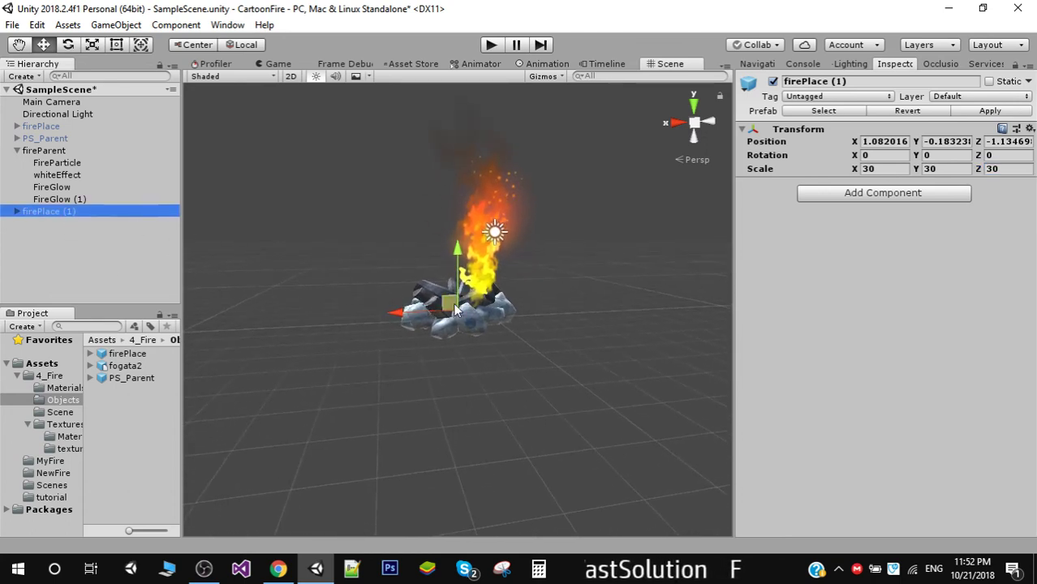
left_click_drag(398, 318, 486, 248)
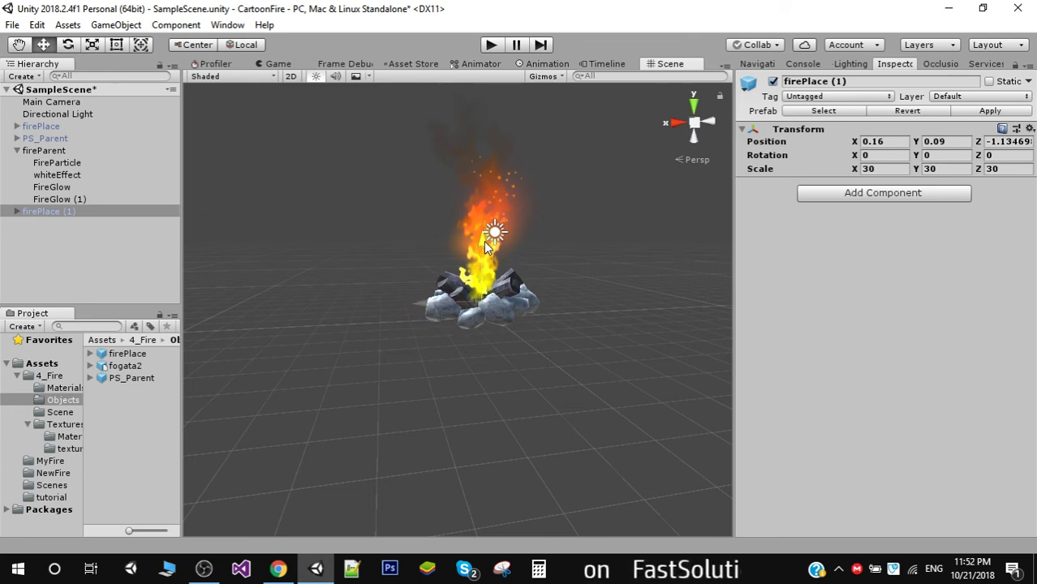
left_click(274, 64)
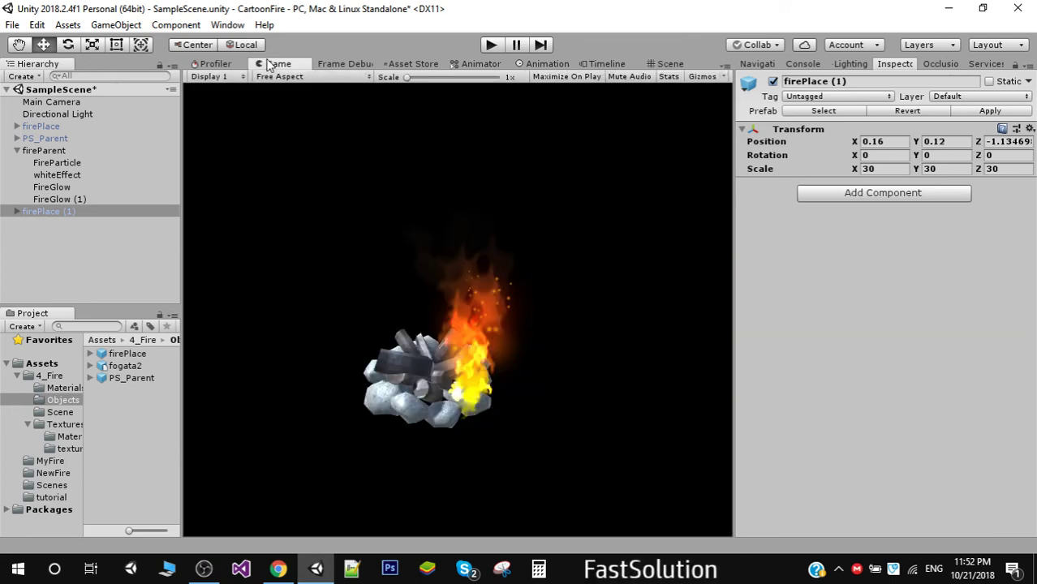
left_click(668, 64)
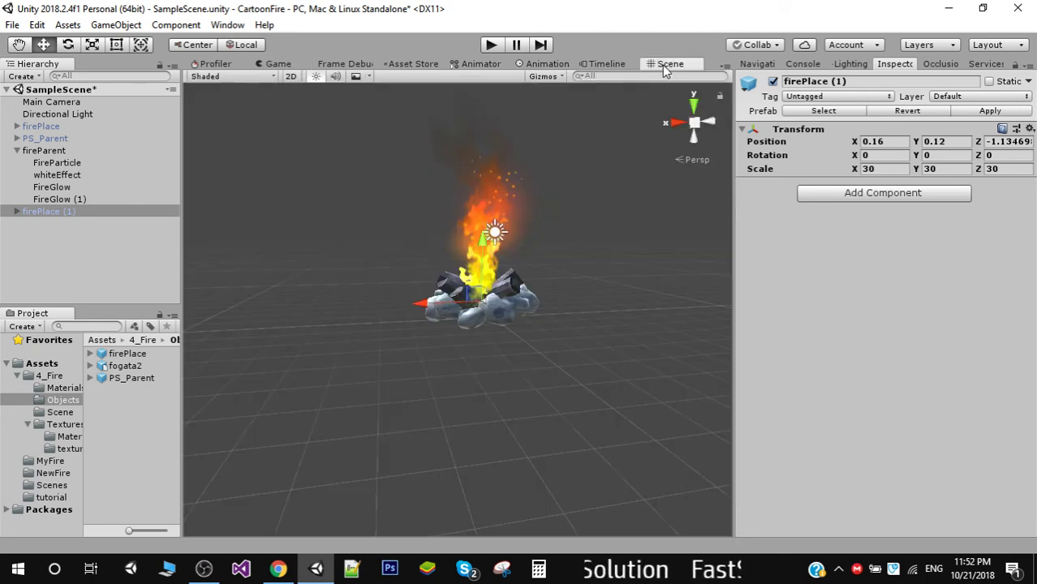
left_click_drag(472, 295, 499, 324)
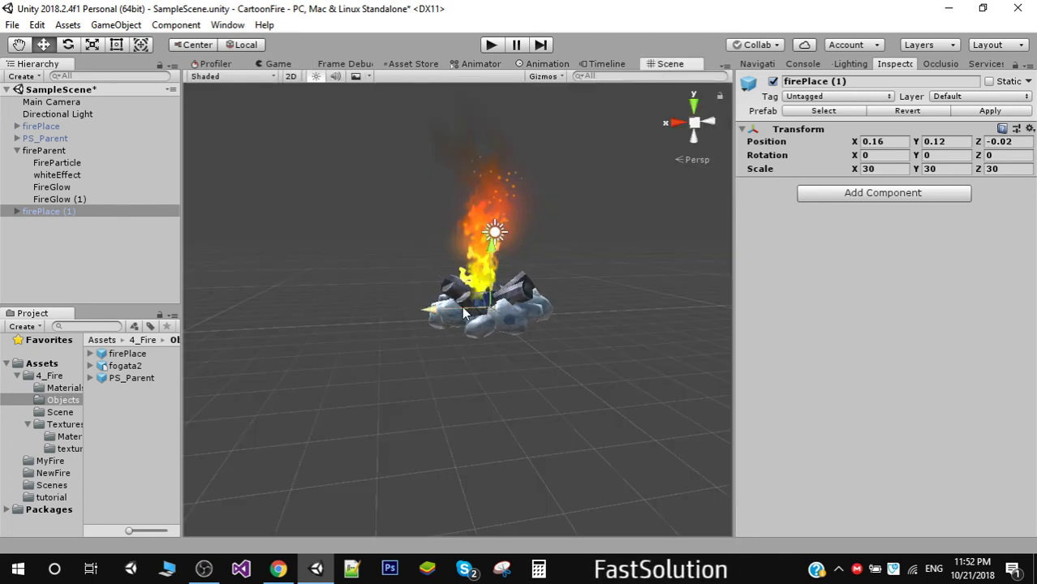
left_click_drag(436, 311, 424, 311)
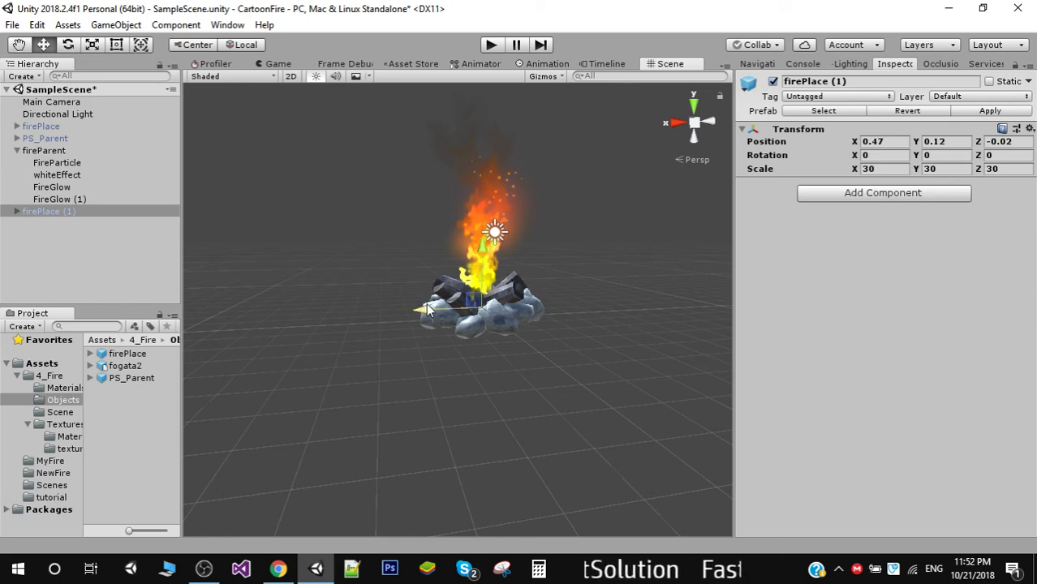
Centre firePlace (1) around the base of the fire at Z 1.05 and Y 0.48 and check the alignment in the Game view.
right_click_drag(580, 298, 587, 371, "alt")
left_click_drag(586, 367, 607, 463, "alt")
scroll(607, 463, "up", 5)
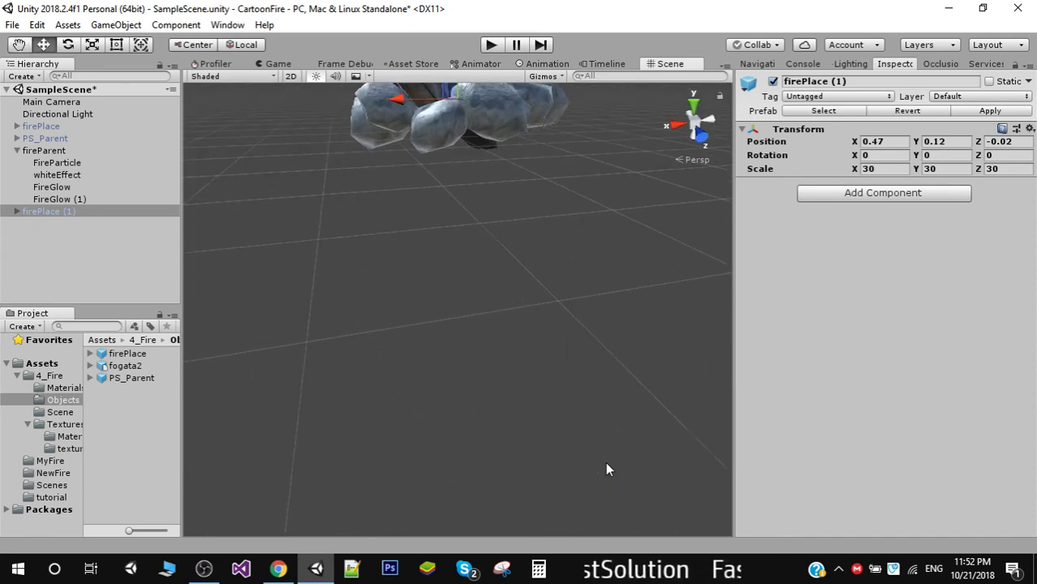
left_click(19, 47)
left_click_drag(369, 136, 499, 355)
right_click_drag(498, 355, 767, 400)
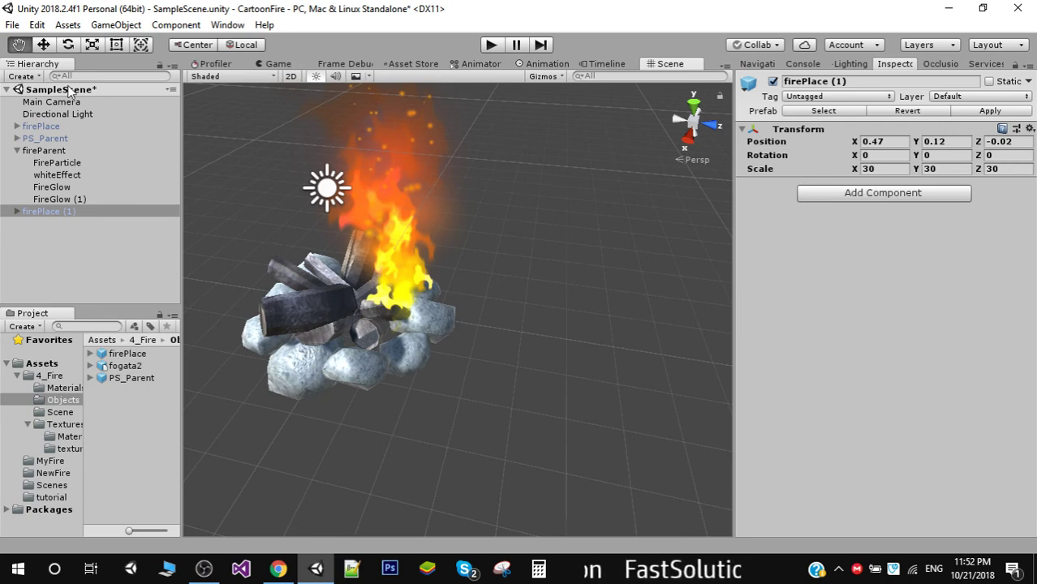
left_click(43, 46)
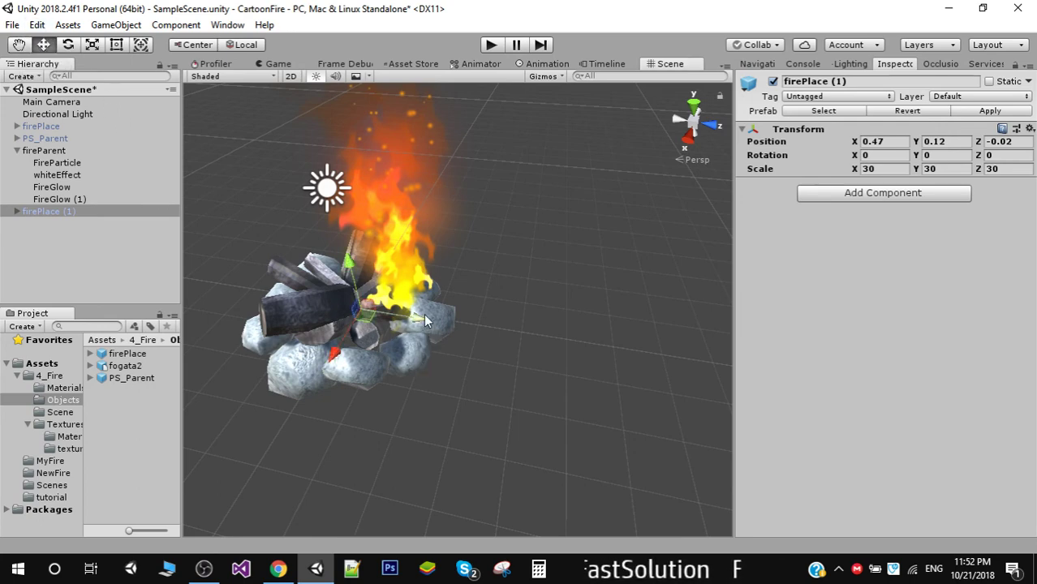
left_click_drag(418, 319, 460, 327)
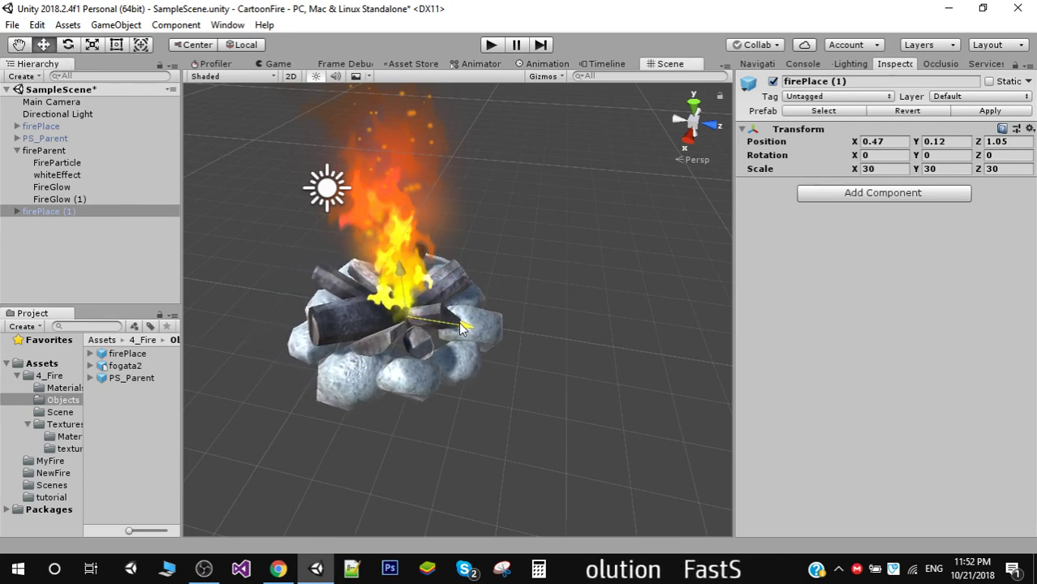
left_click_drag(396, 270, 404, 263)
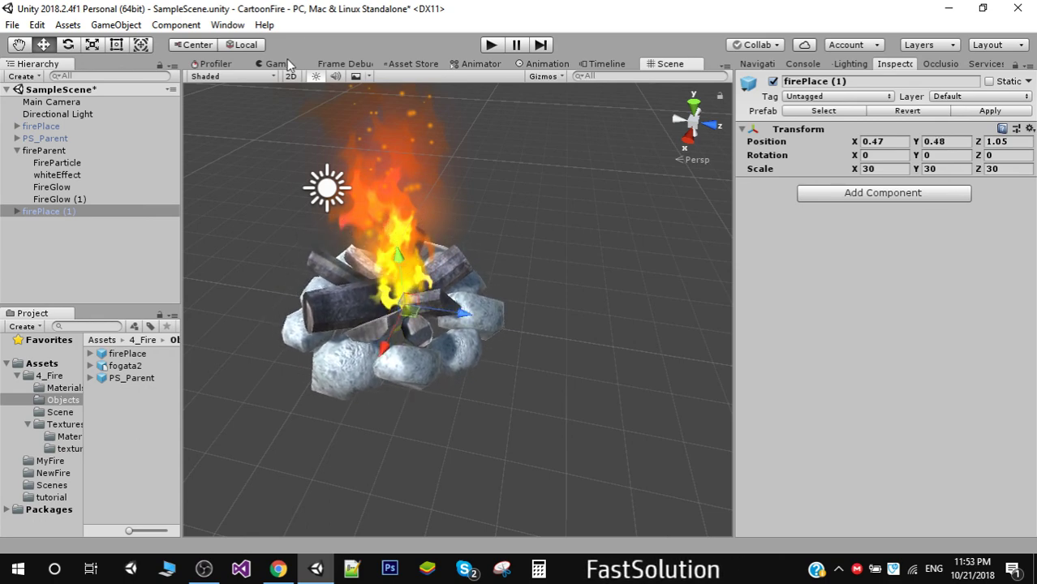
left_click(278, 64)
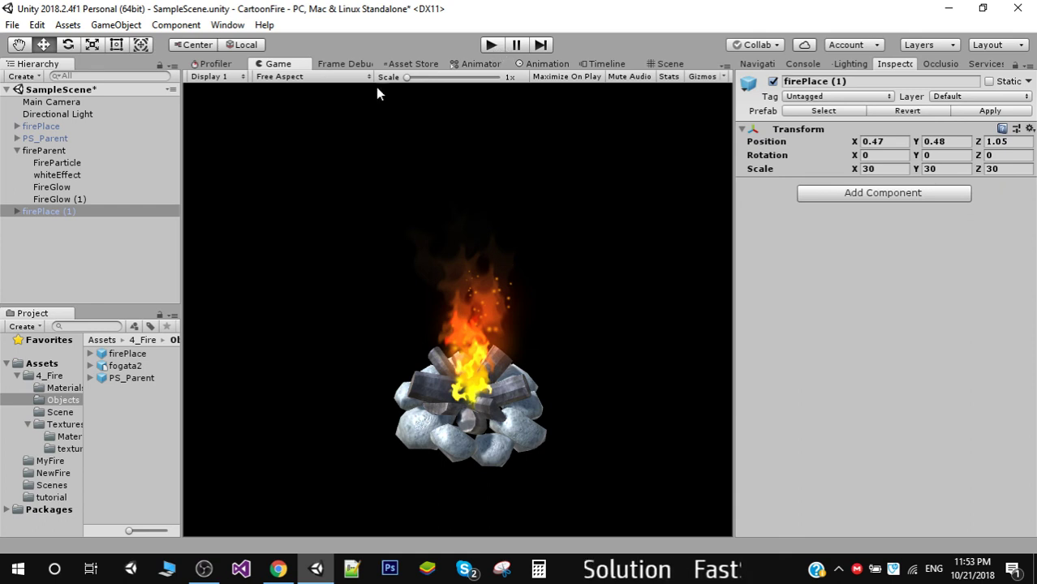
Attach the Burning Sounds audio clip from the Assets folder to fireParent and select that object.
left_click(44, 367)
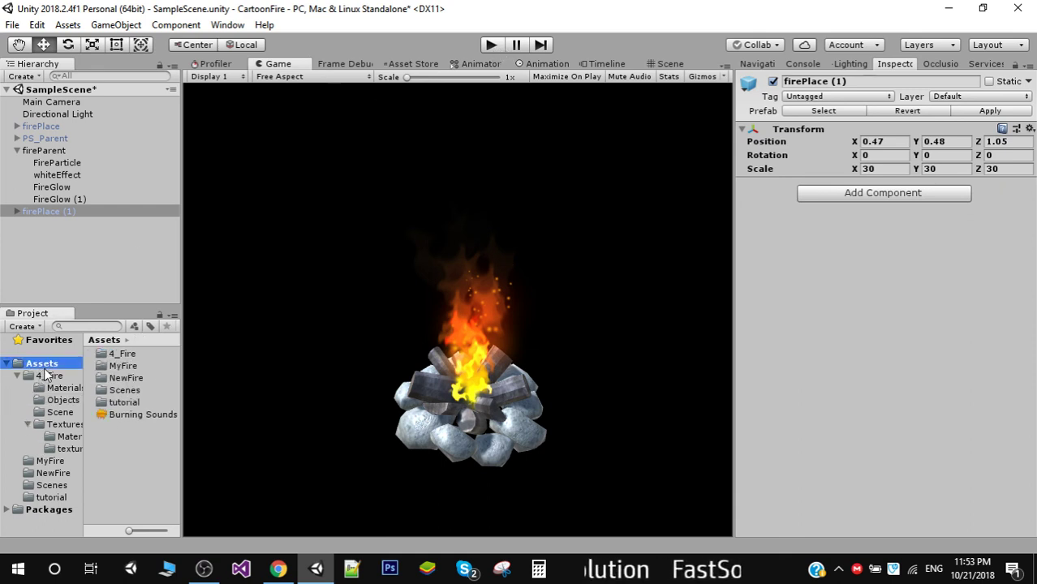
left_click(112, 414)
mouse_move(112, 414)
left_mouse_down()
mouse_move(76, 183)
mouse_move(56, 155)
left_mouse_up()
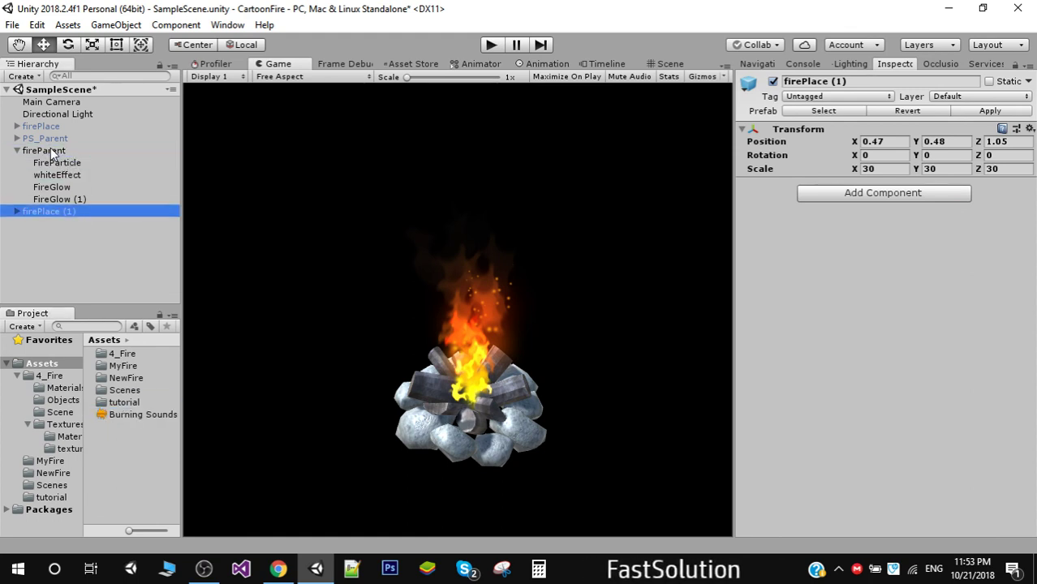
left_click(51, 151)
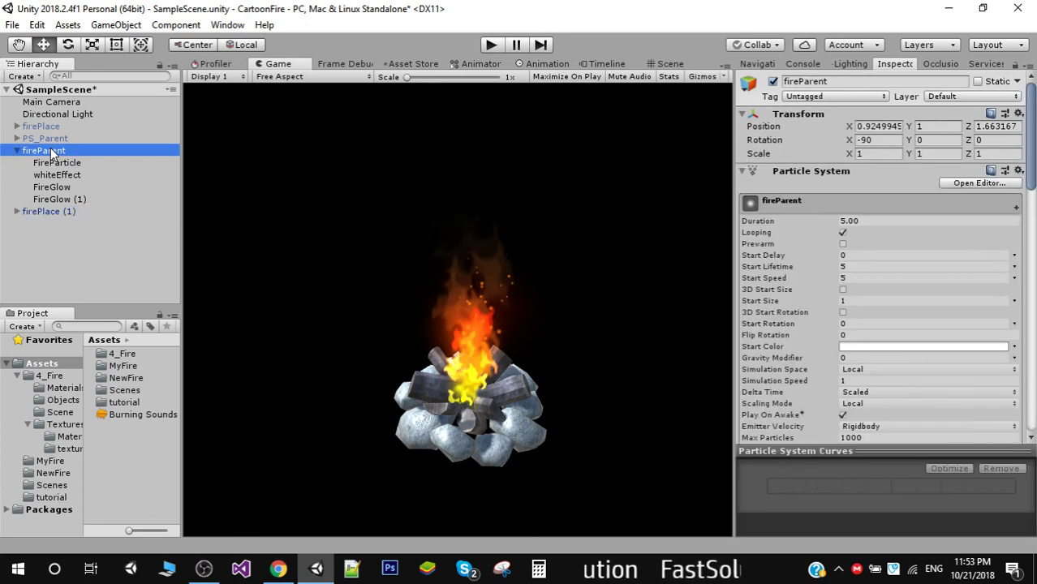
Run the scene to preview the burning fireplace with its sound, stop playback and select FireGlow (1).
left_click(494, 45)
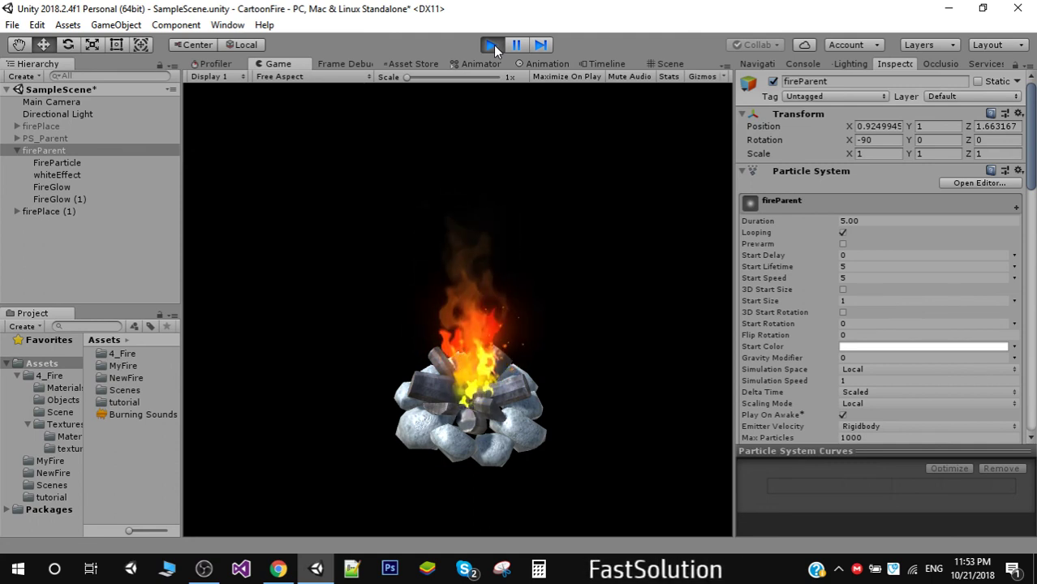
left_click(494, 45)
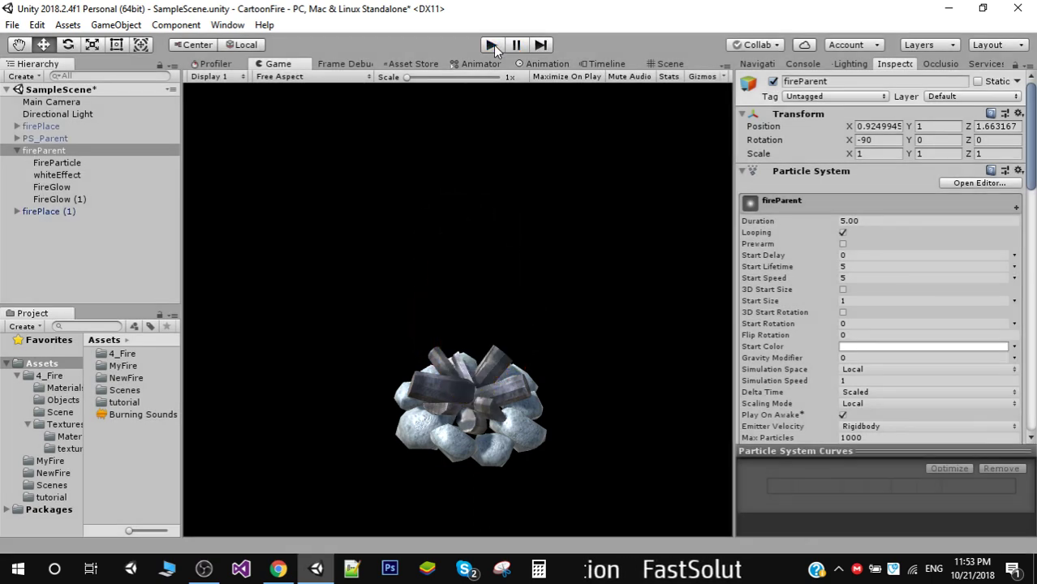
left_click(57, 198)
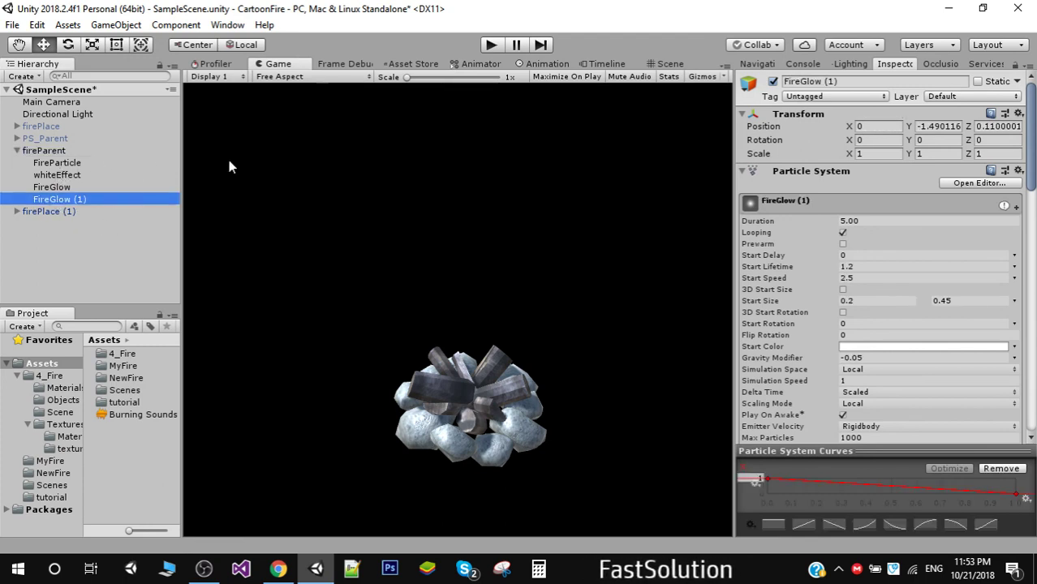